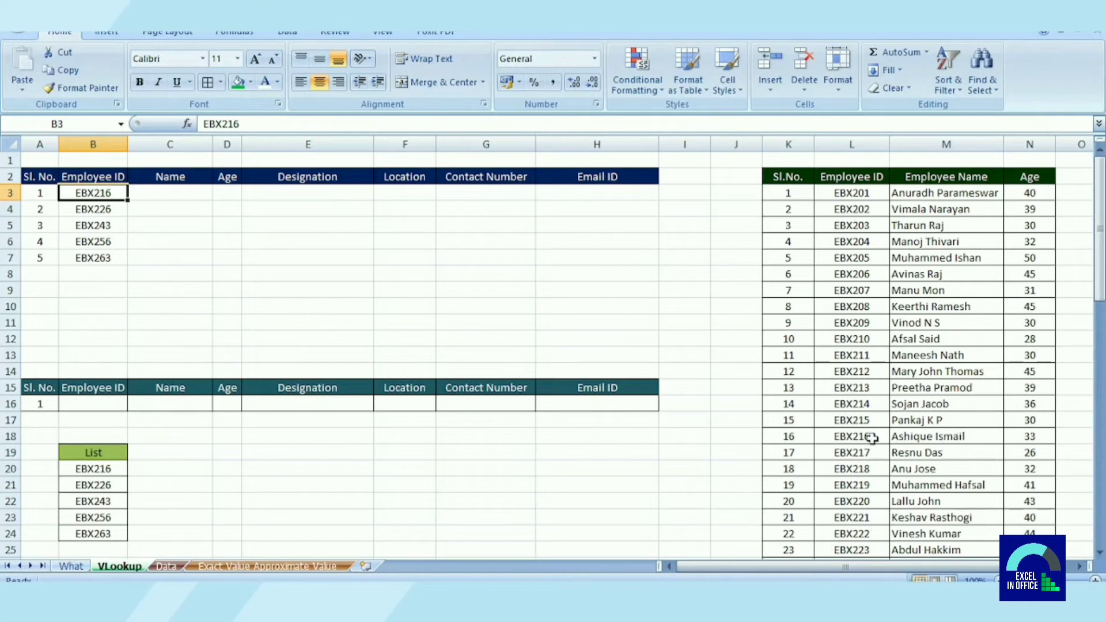
# Compare EBX216's name and age in the employee list, then select cell C3.
pyautogui.click(942, 437)
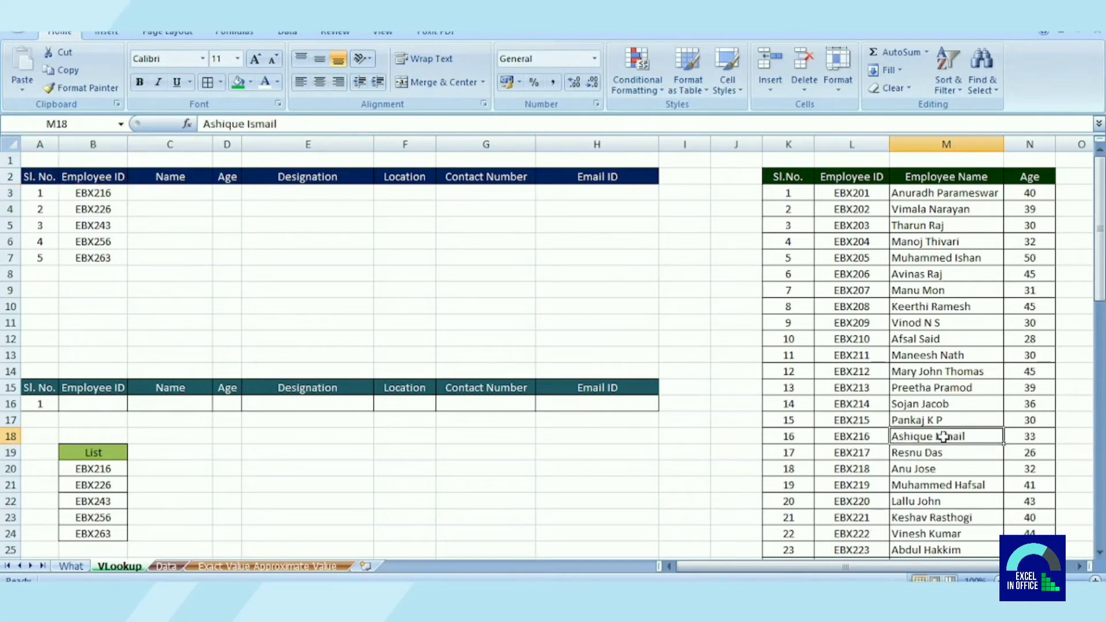
pyautogui.click(1031, 438)
pyautogui.click(939, 437)
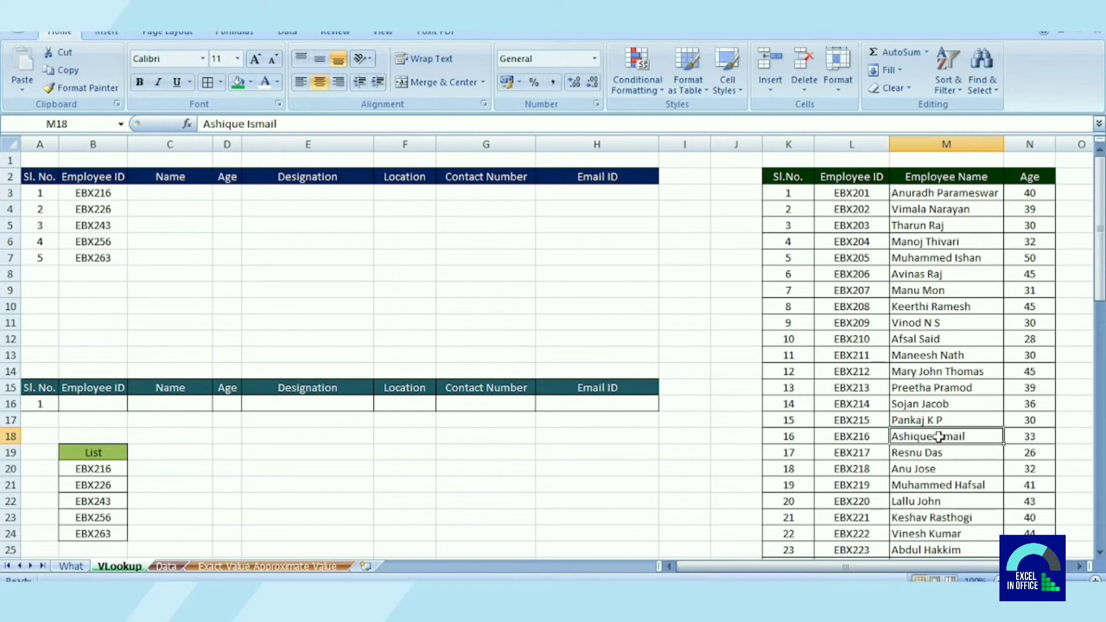
pyautogui.click(1021, 435)
pyautogui.click(716, 496)
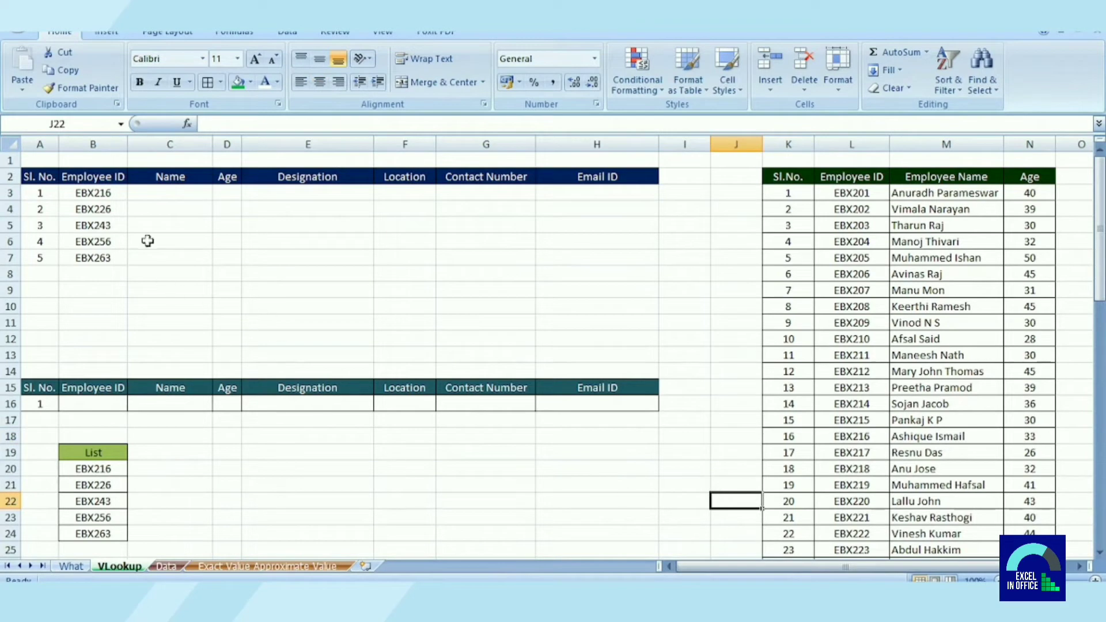
pyautogui.click(114, 180)
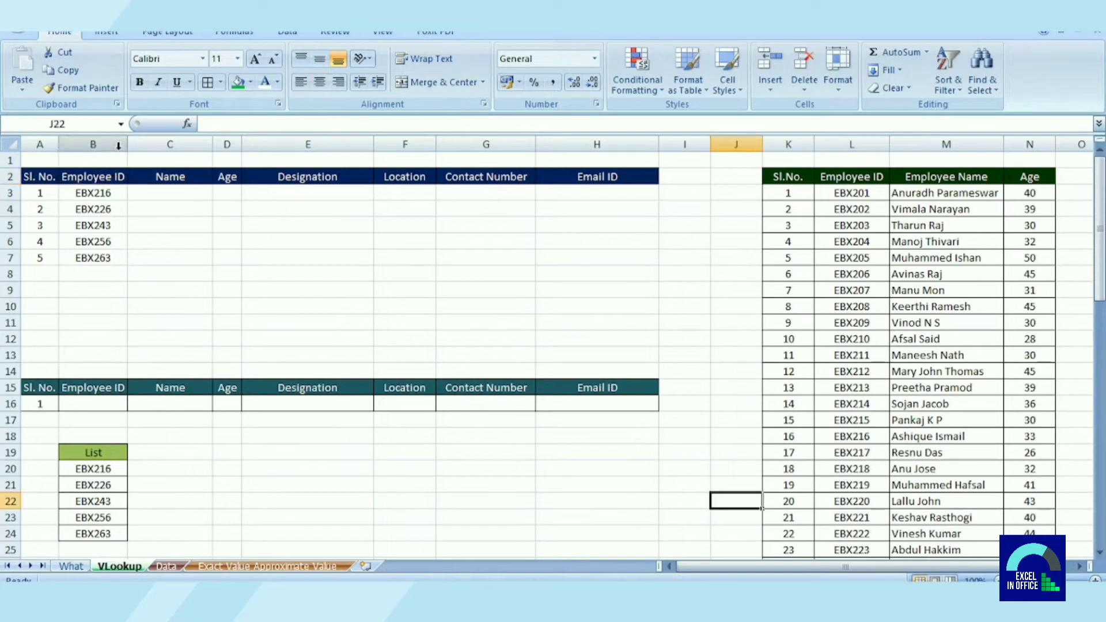
pyautogui.click(109, 178)
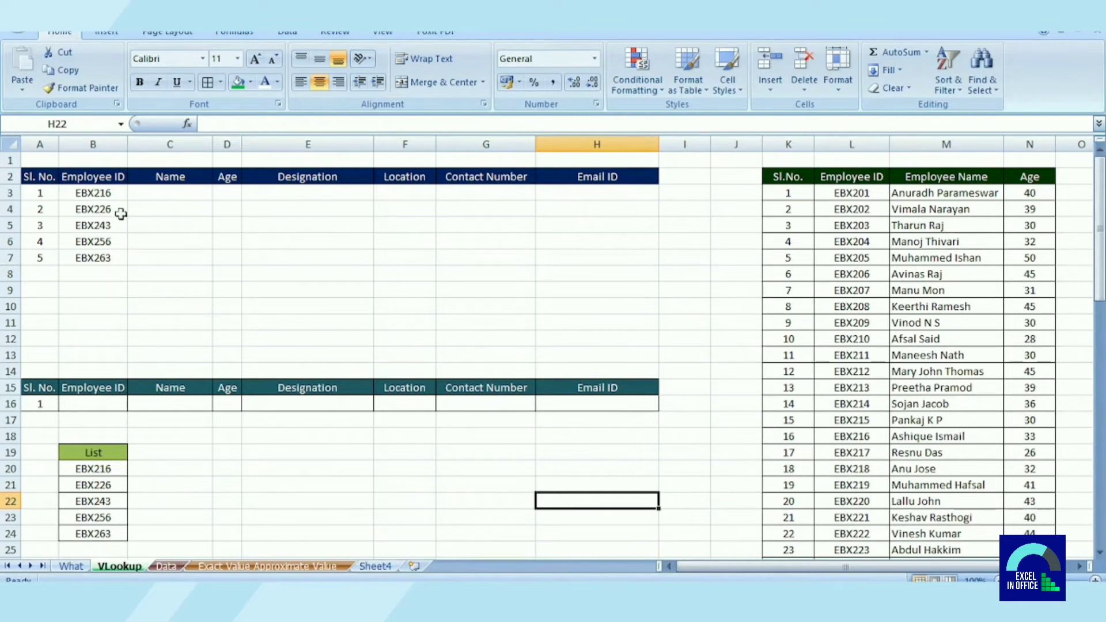
pyautogui.click(193, 196)
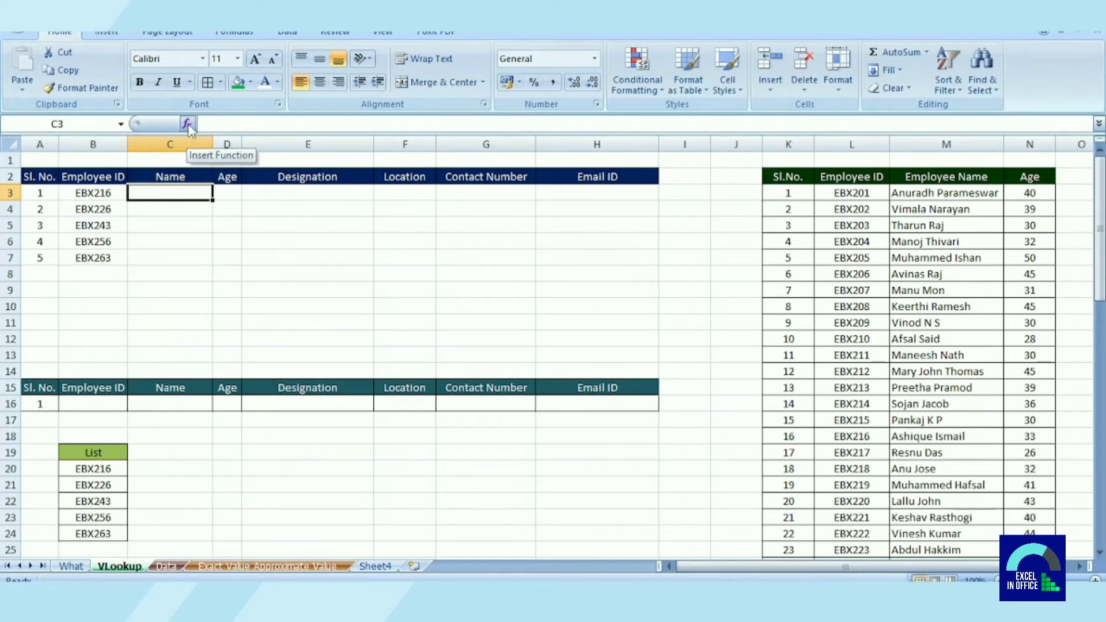
# Insert a VLOOKUP in C3 with B3 as the lookup value, ready for the table array.
pyautogui.click(187, 125)
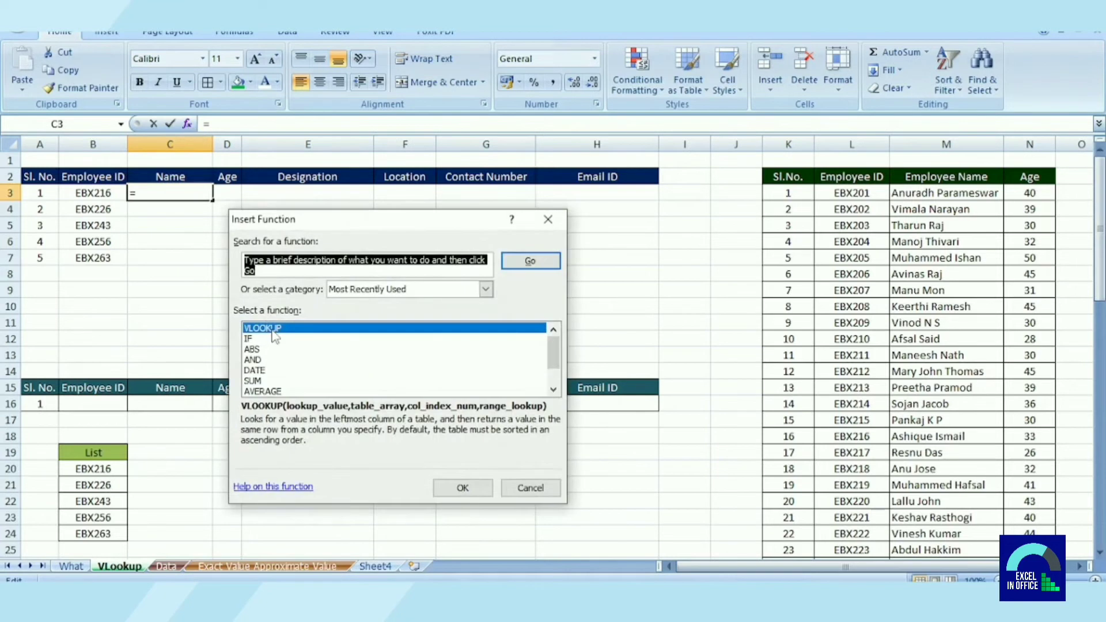
pyautogui.click(473, 494)
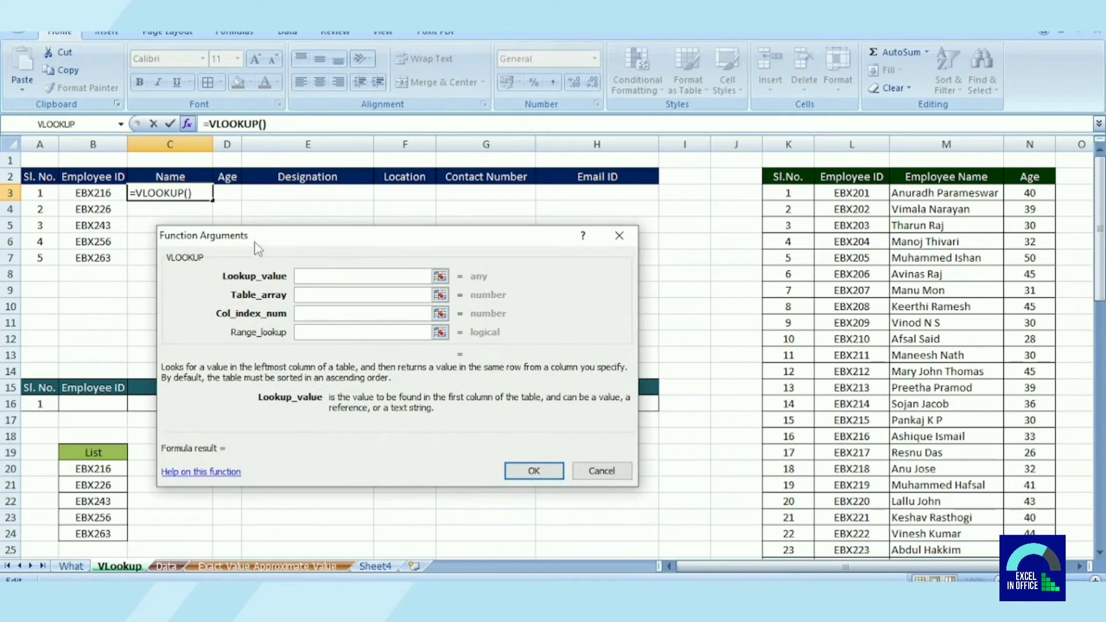
pyautogui.moveTo(276, 242); pyautogui.dragTo(331, 233)
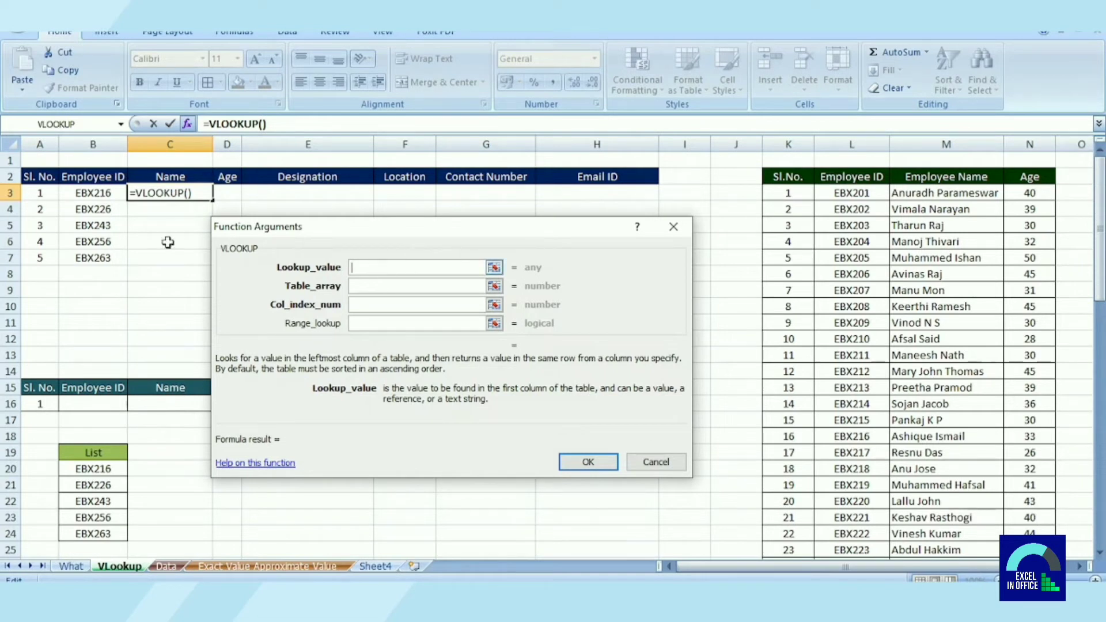
pyautogui.click(91, 195)
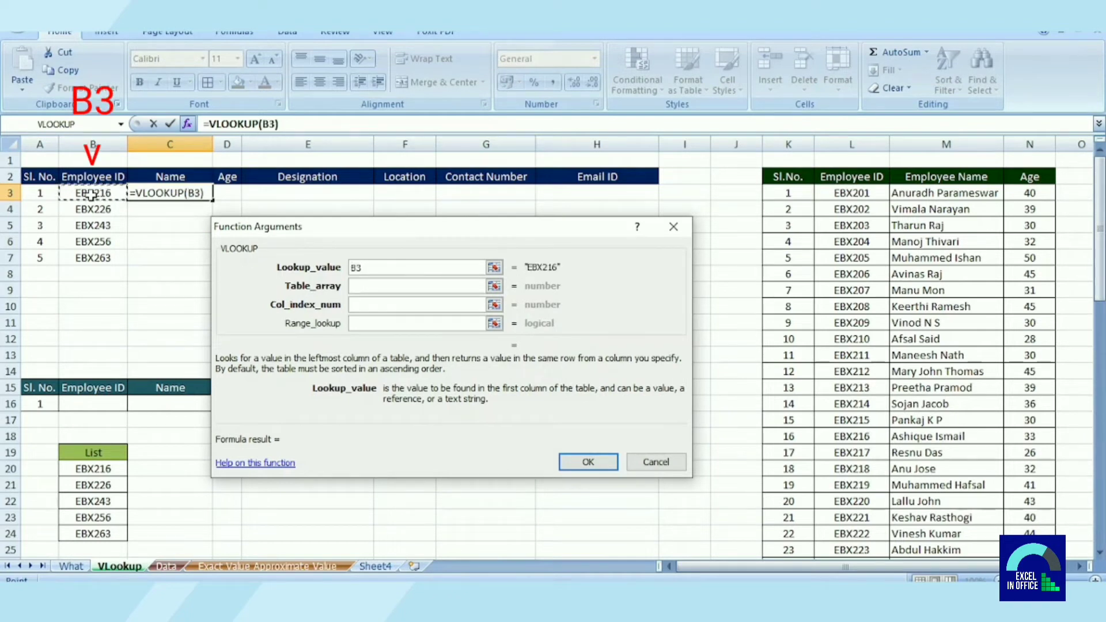
pyautogui.click(379, 288)
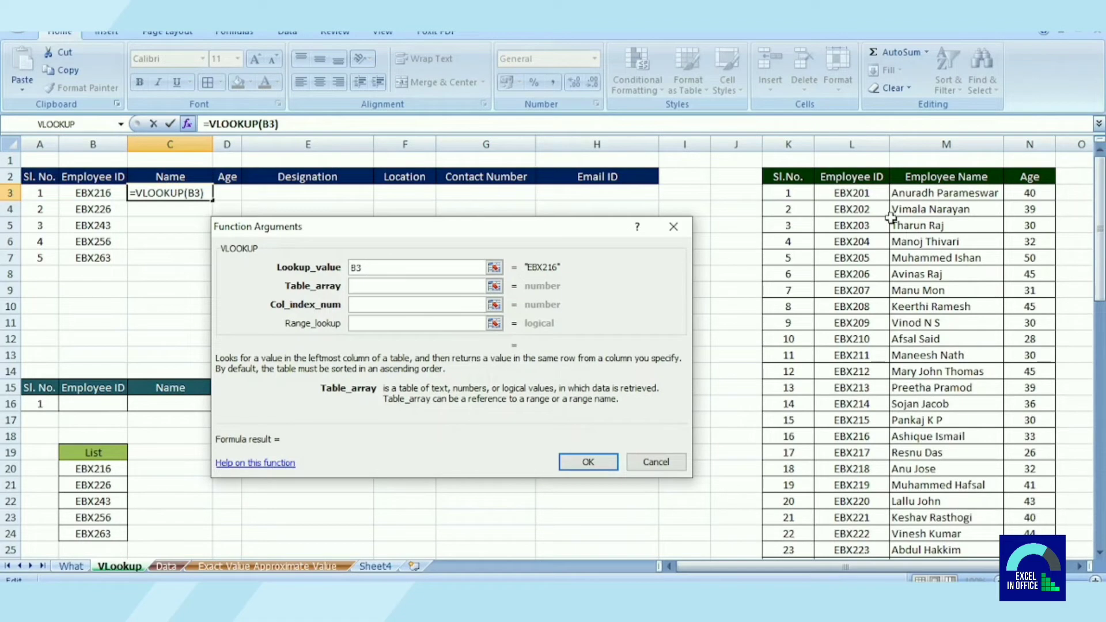
pyautogui.click(479, 287)
# Select L2:N67, covering the ID, name and age columns, as the VLOOKUP table array.
pyautogui.moveTo(843, 177); pyautogui.dragTo(1017, 325)
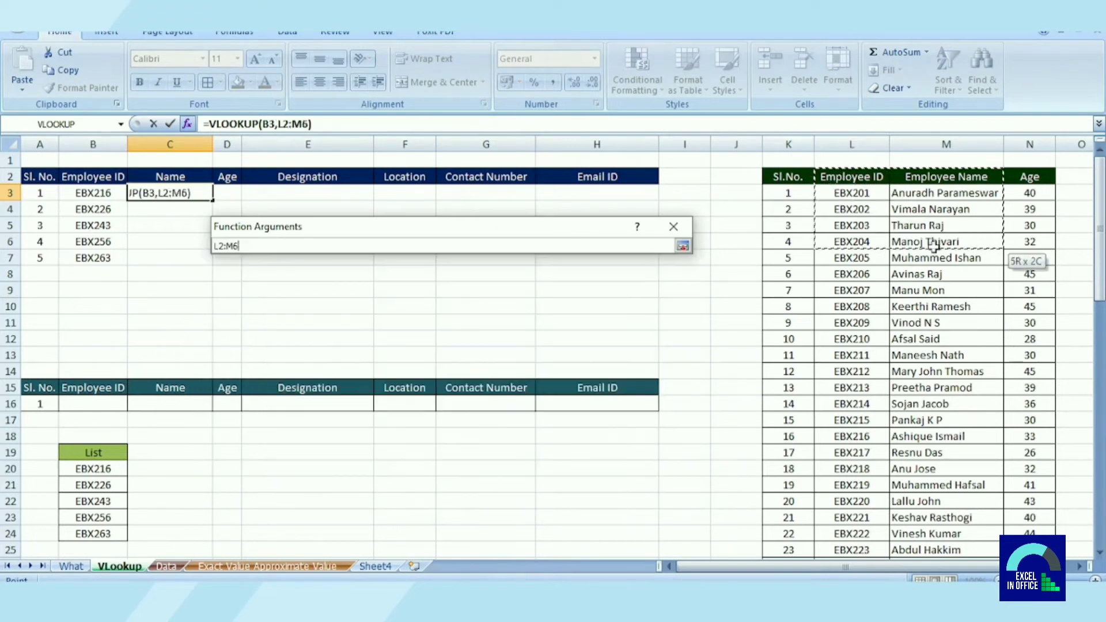
pyautogui.moveTo(1017, 325)
pyautogui.mouseDown()
pyautogui.moveTo(1032, 550)
pyautogui.moveTo(1051, 533)
pyautogui.mouseUp()
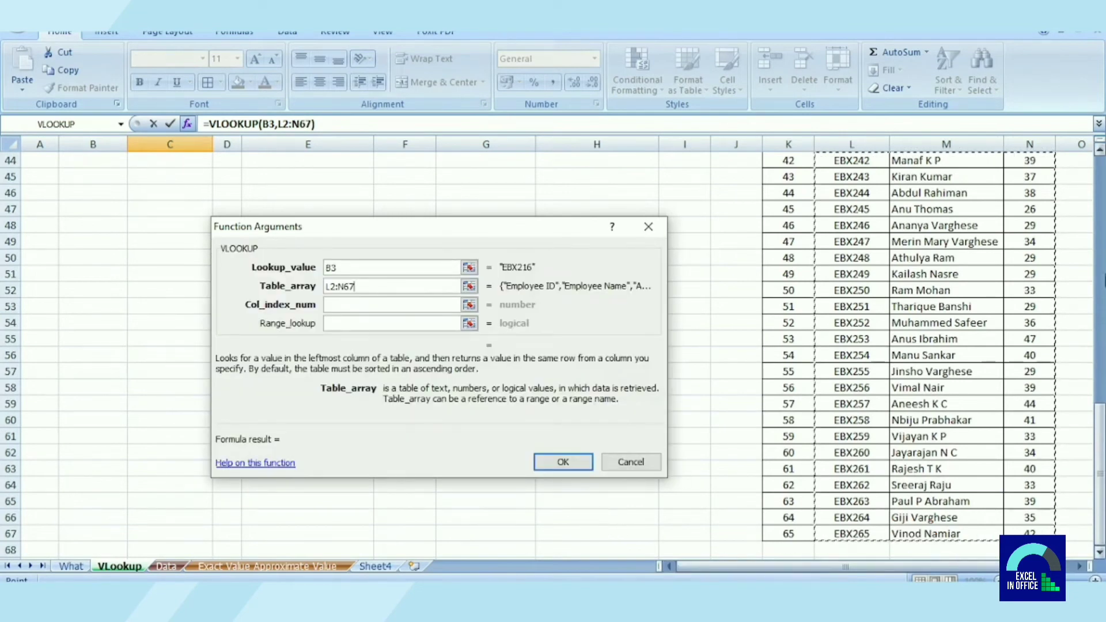
pyautogui.moveTo(1098, 438)
pyautogui.mouseDown()
pyautogui.moveTo(1098, 327)
pyautogui.moveTo(1071, 174)
pyautogui.mouseUp()
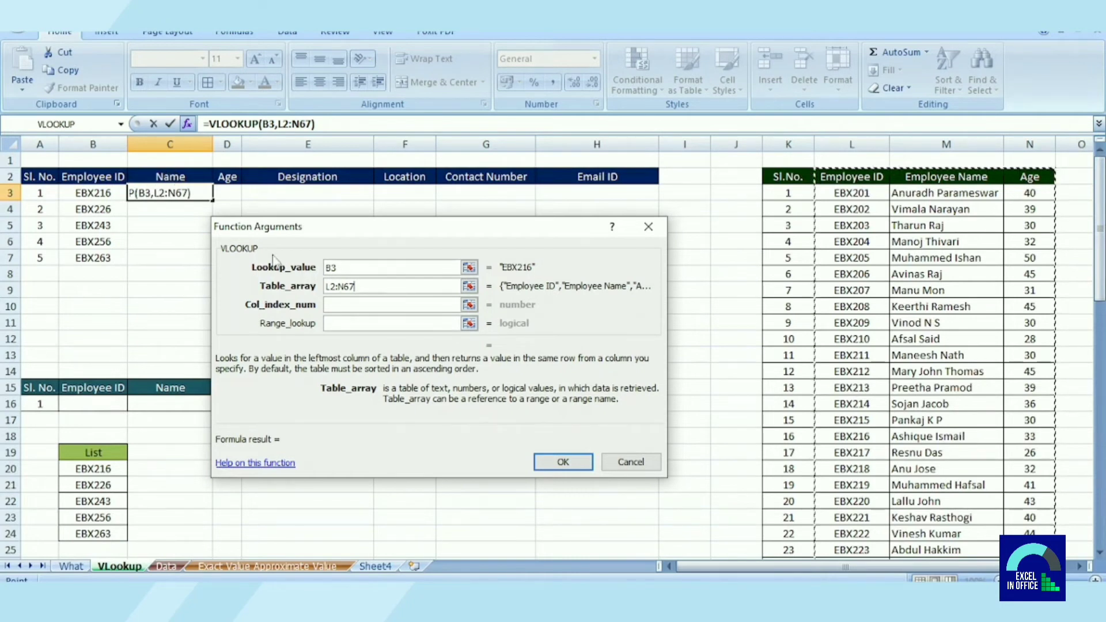
pyautogui.click(341, 305)
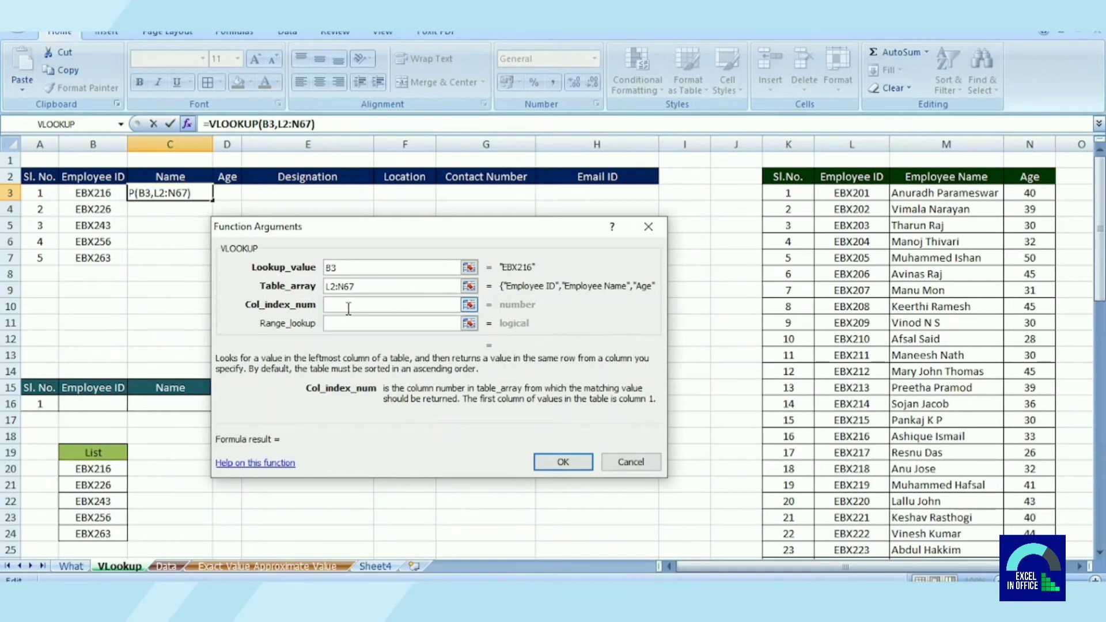
# Finish the lookup with column index 2 and range lookup 0, giving =VLOOKUP(B3,L2:N67,2,0).
pyautogui.write('2')
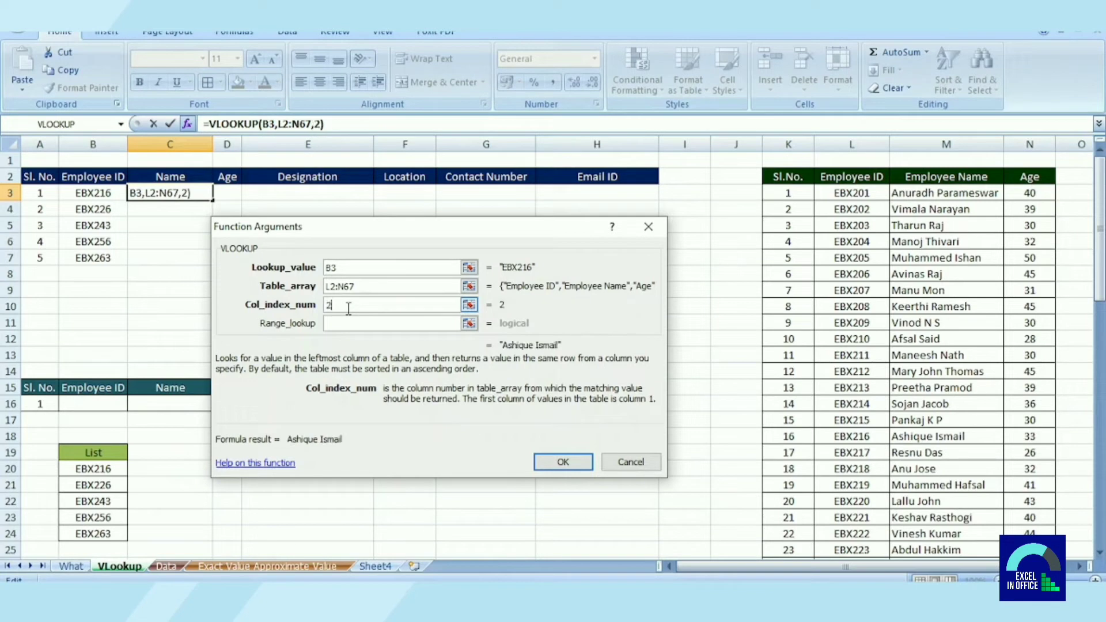
pyautogui.press('Tab')
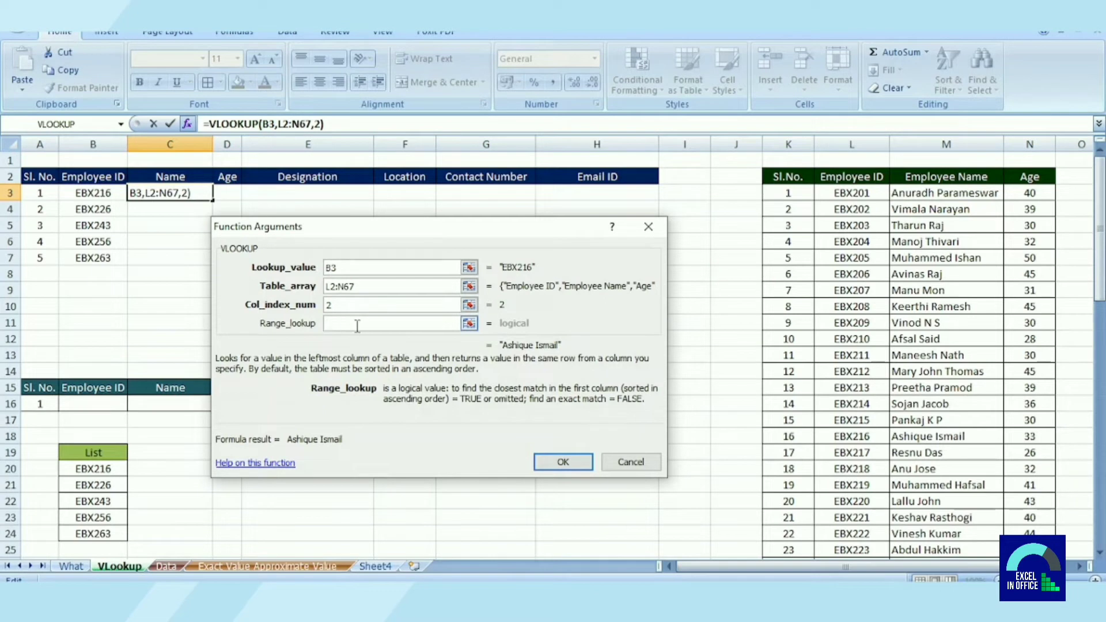
pyautogui.click(358, 326)
pyautogui.write('FALSE')
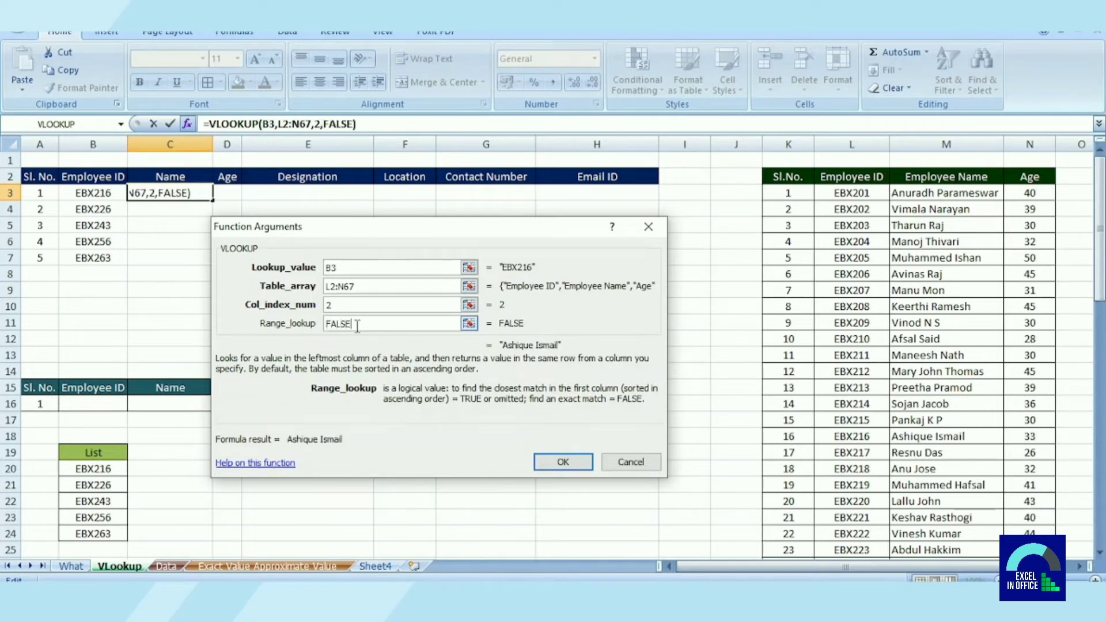
pyautogui.moveTo(395, 324); pyautogui.dragTo(298, 323)
pyautogui.write('0')
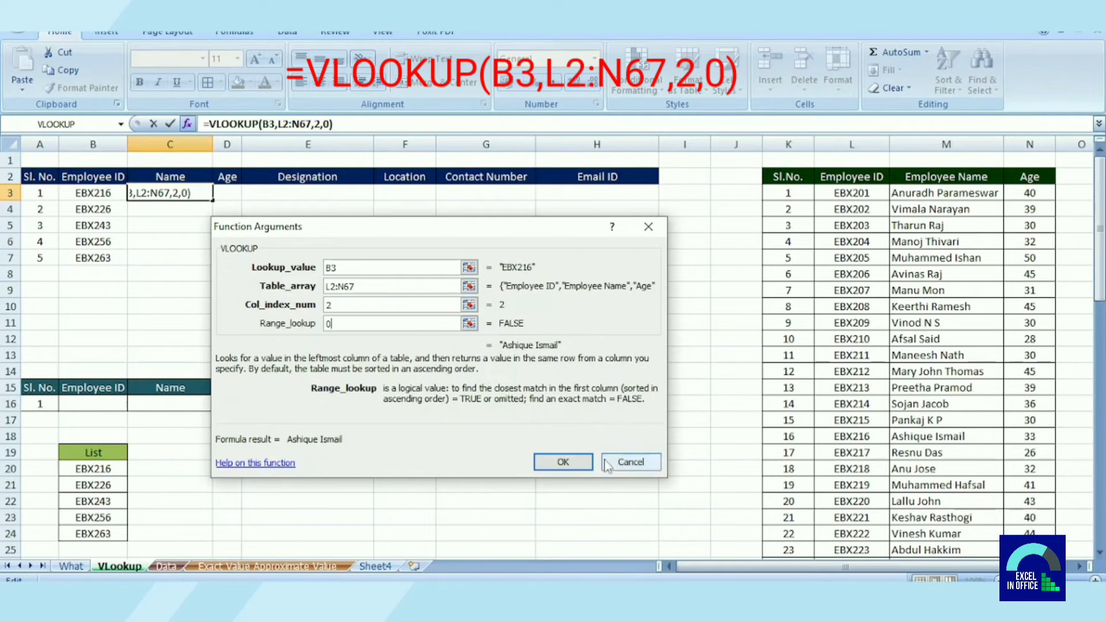
pyautogui.click(563, 462)
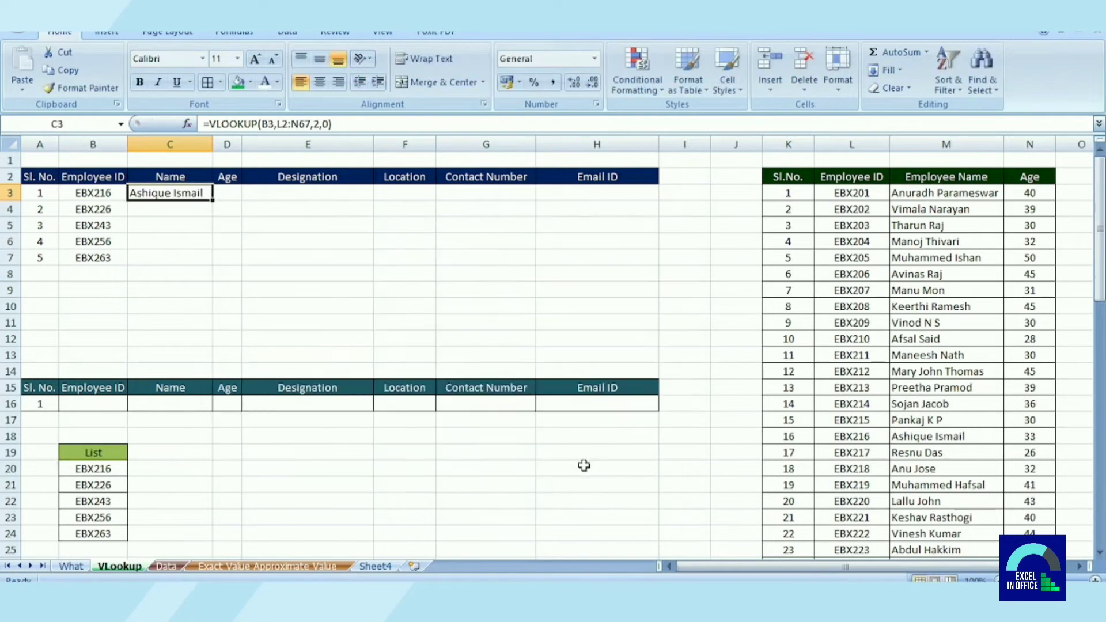
# Check EBX216's name, then lock C3's lookup range as $L$2:$N$67 with F4.
pyautogui.click(98, 194)
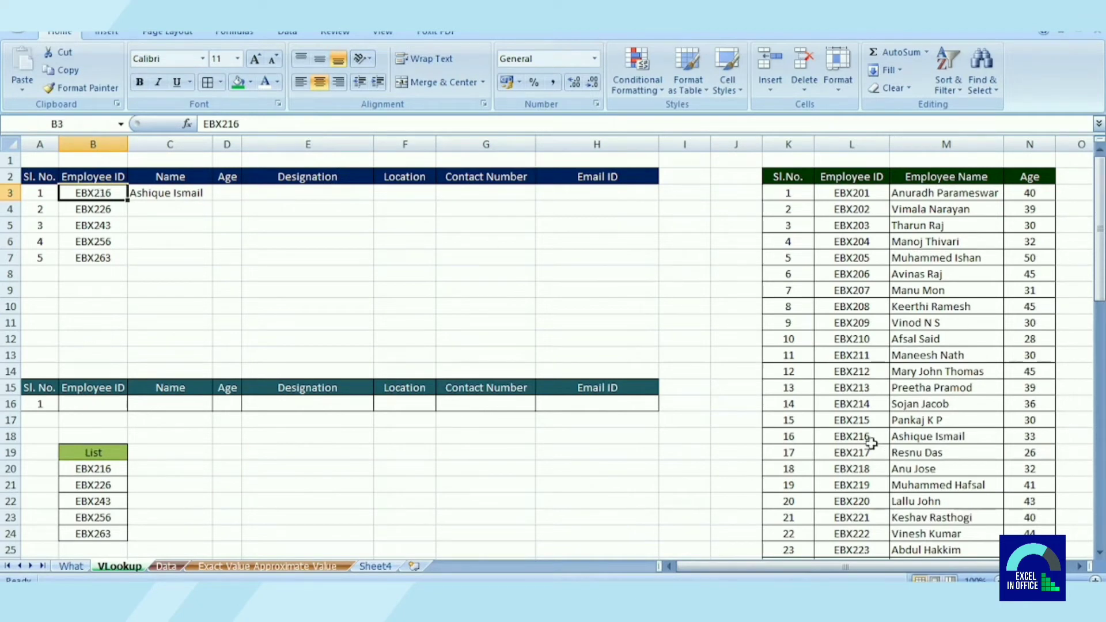
pyautogui.click(943, 437)
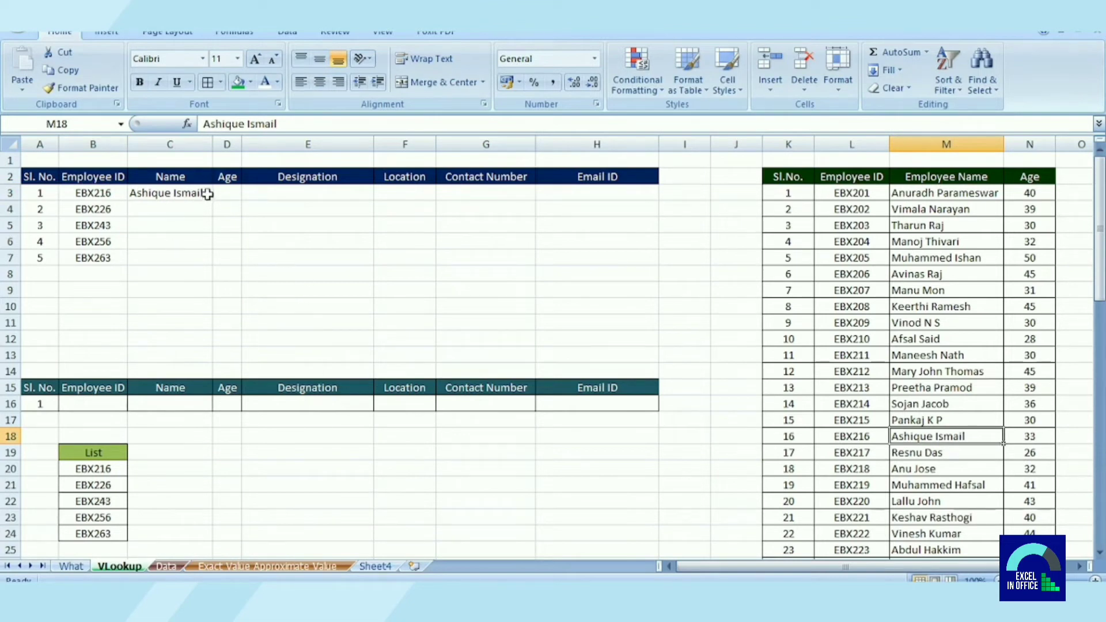
pyautogui.click(149, 199)
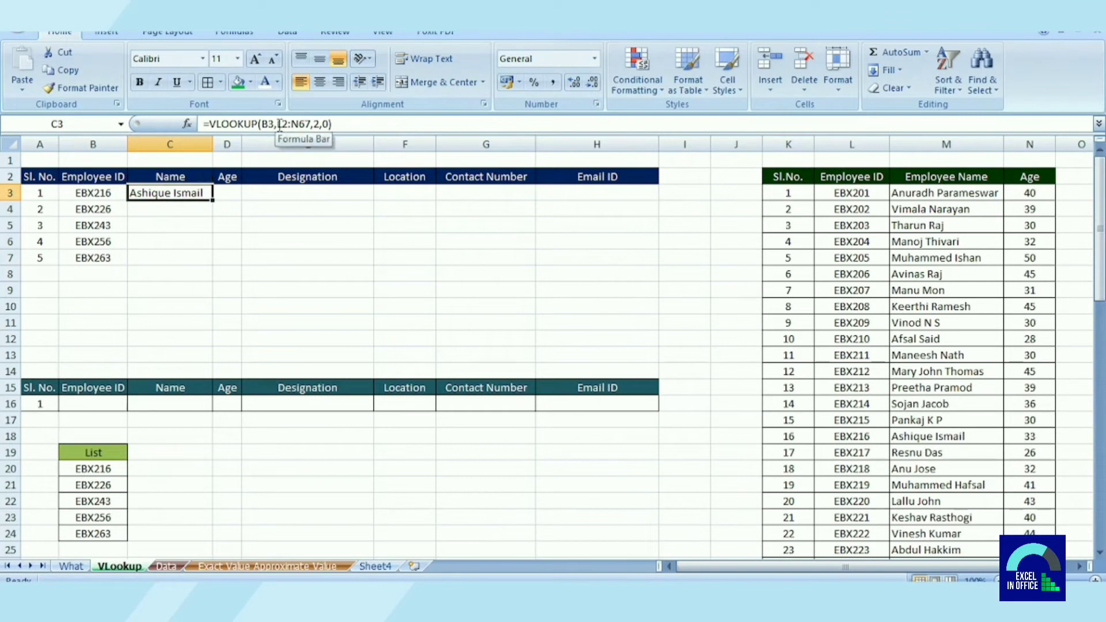
pyautogui.click(280, 125)
pyautogui.moveTo(279, 124); pyautogui.dragTo(307, 124)
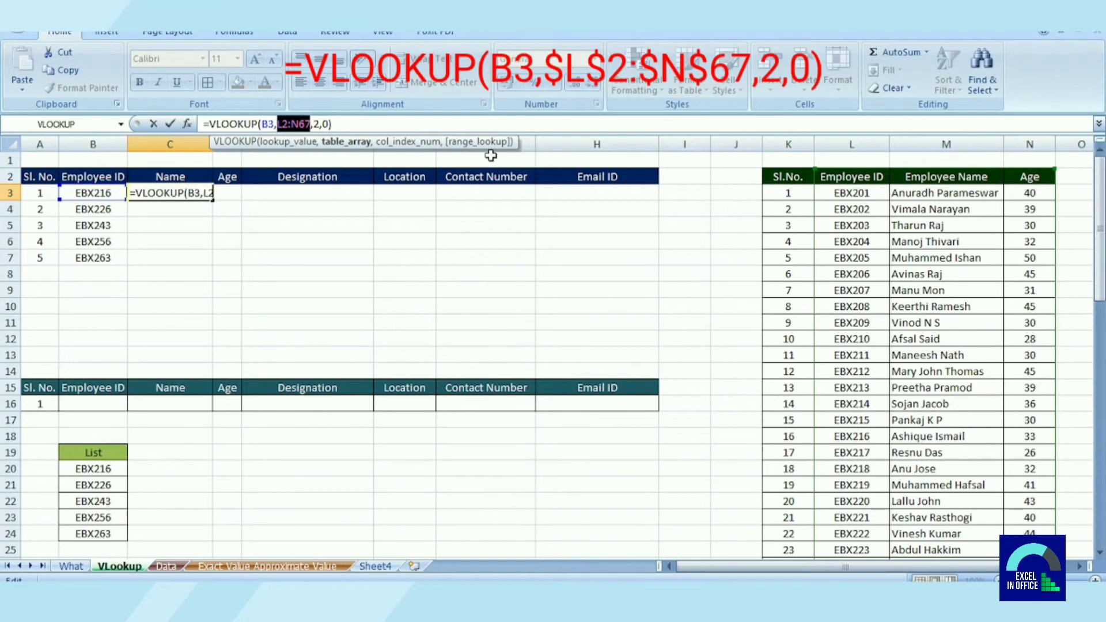
pyautogui.press('F4')
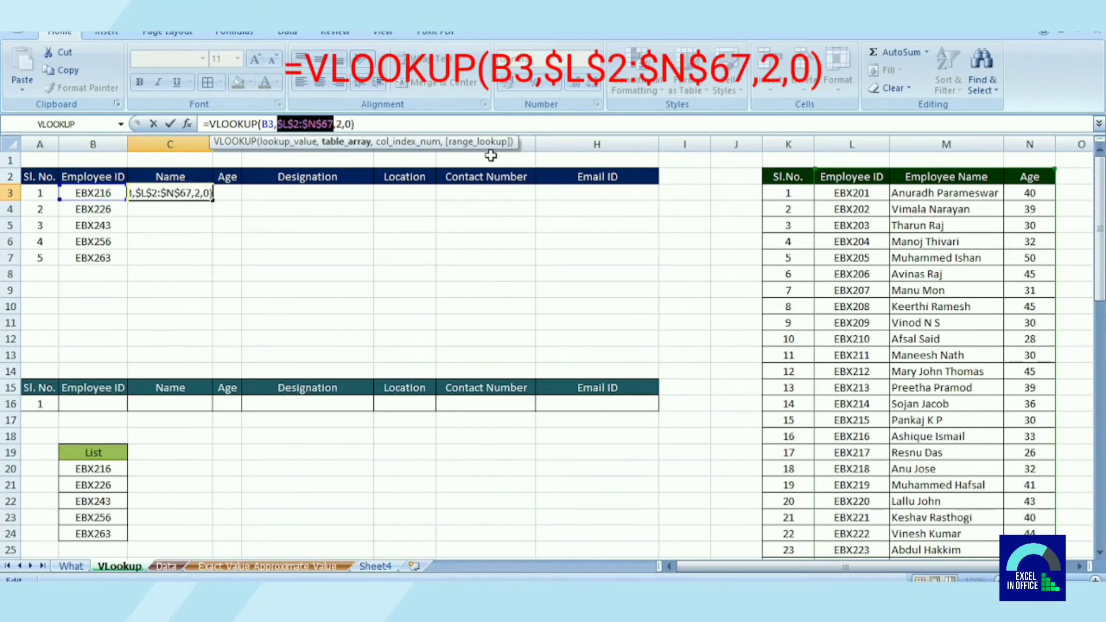
pyautogui.click(364, 123)
pyautogui.press('Return')
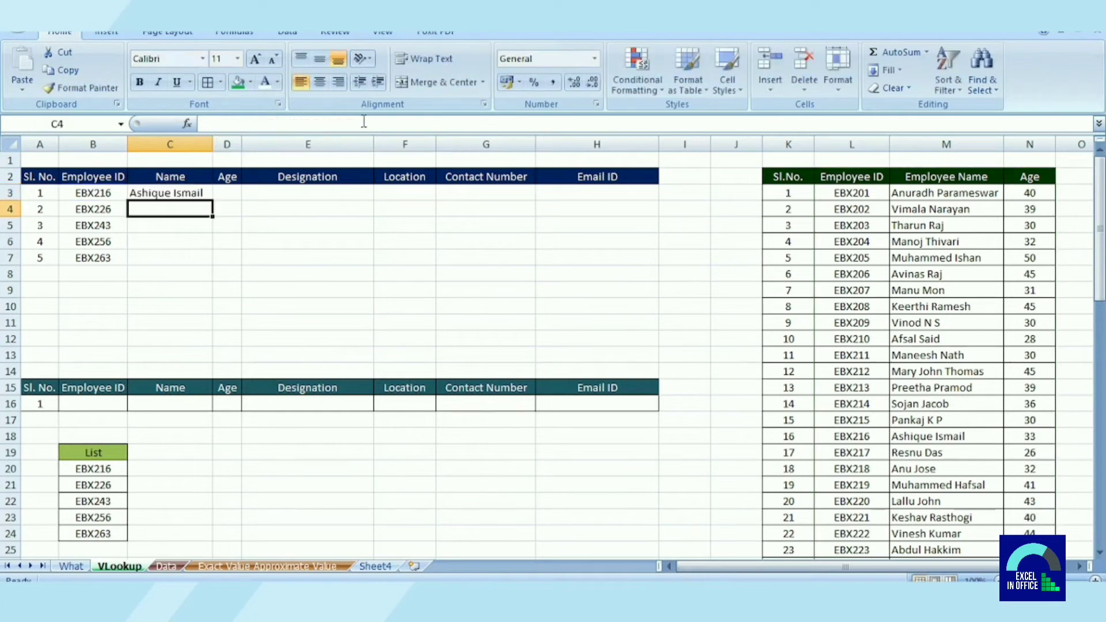
# Copy C3's formula text =VLOOKUP(B3,$L$2:$N$67,2,0) from the formula bar.
pyautogui.click(169, 195)
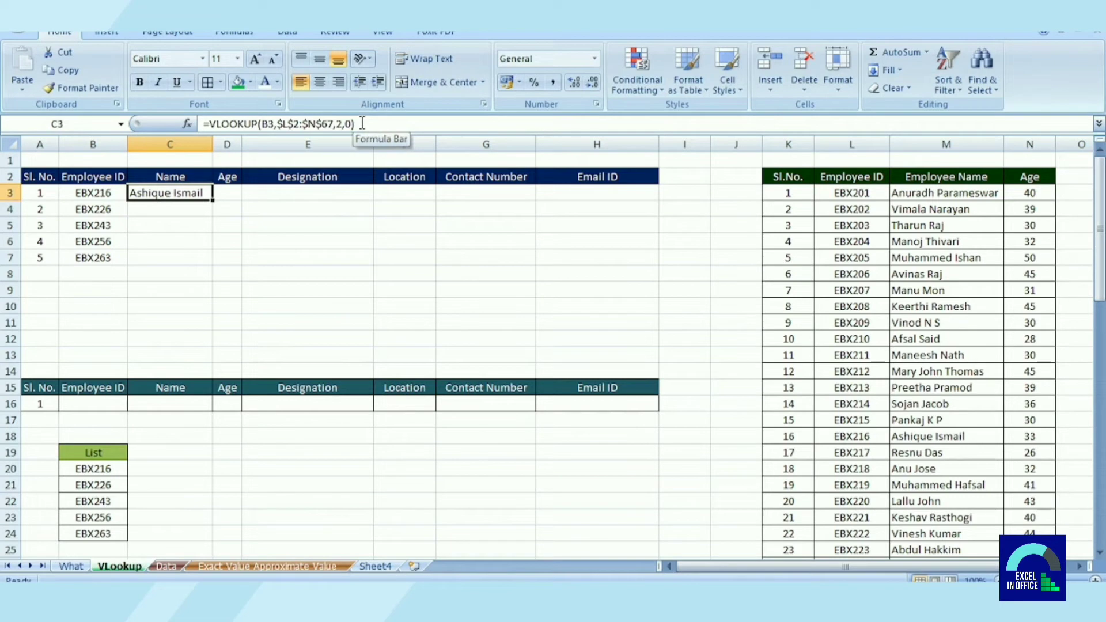
pyautogui.moveTo(354, 124); pyautogui.dragTo(224, 117)
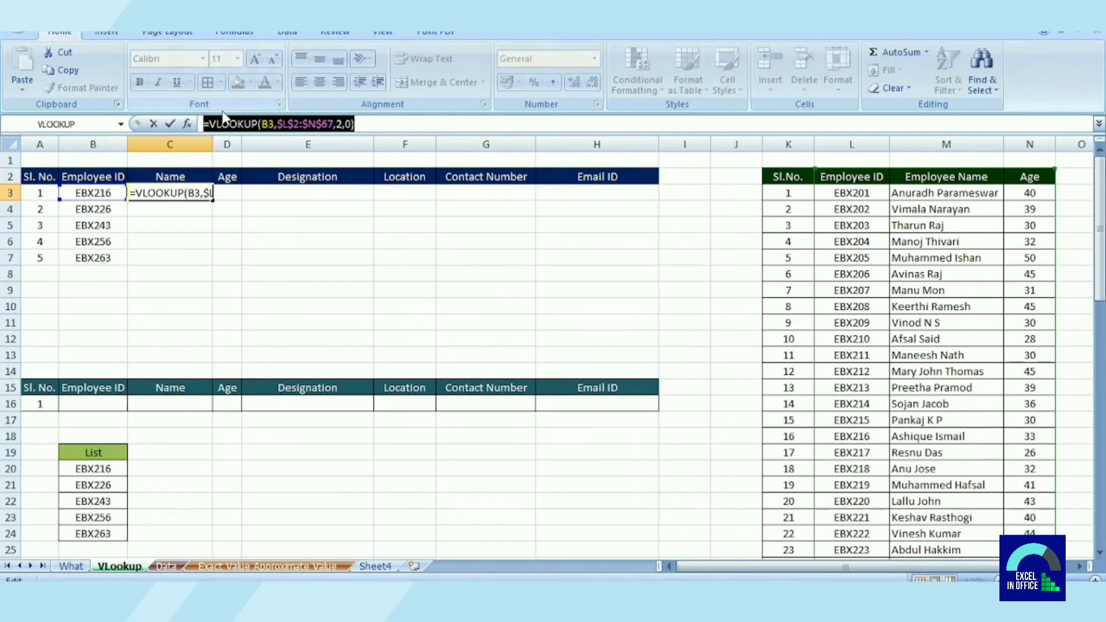
pyautogui.hotkey('ctrl', 'c')
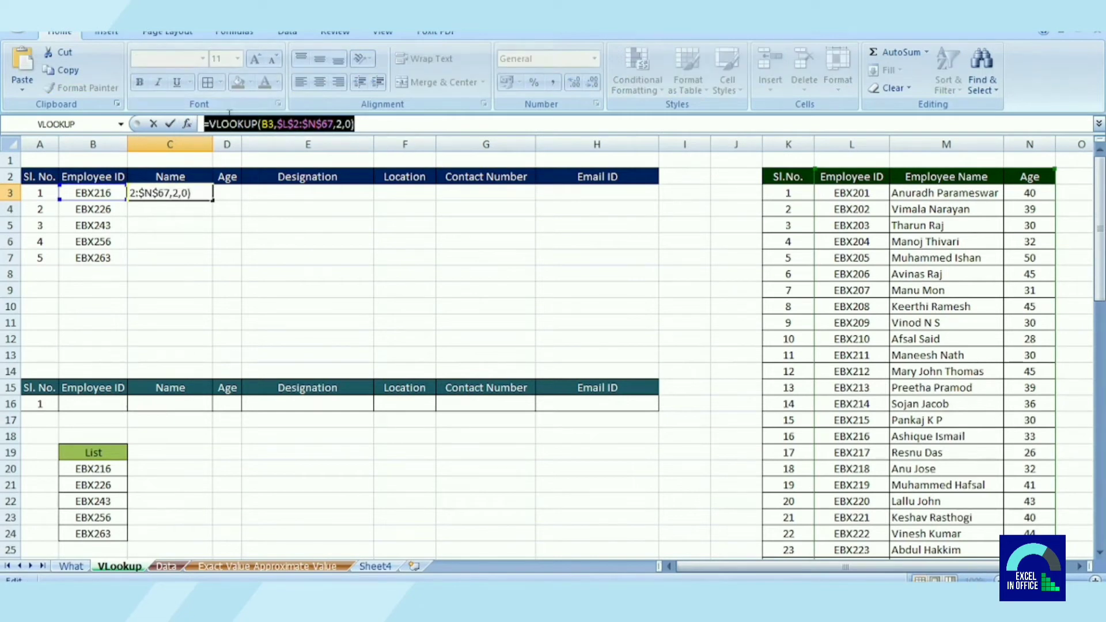
pyautogui.press('Escape')
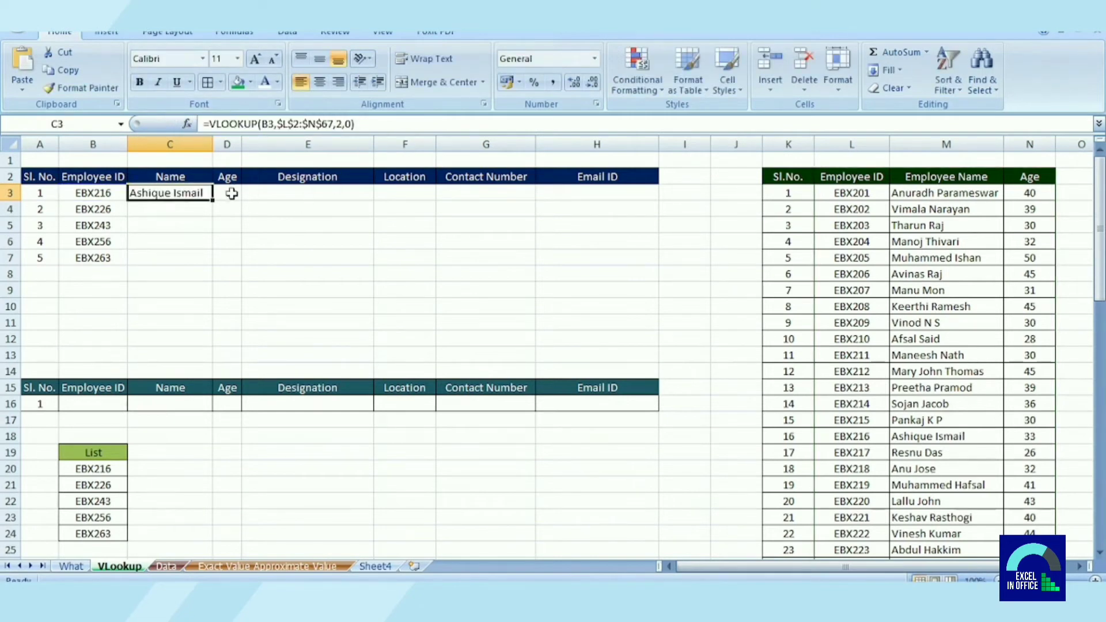
# Paste the lookup into D3, change its column index to 3, and review the arguments.
pyautogui.doubleClick(235, 195)
pyautogui.hotkey('ctrl', 'v')
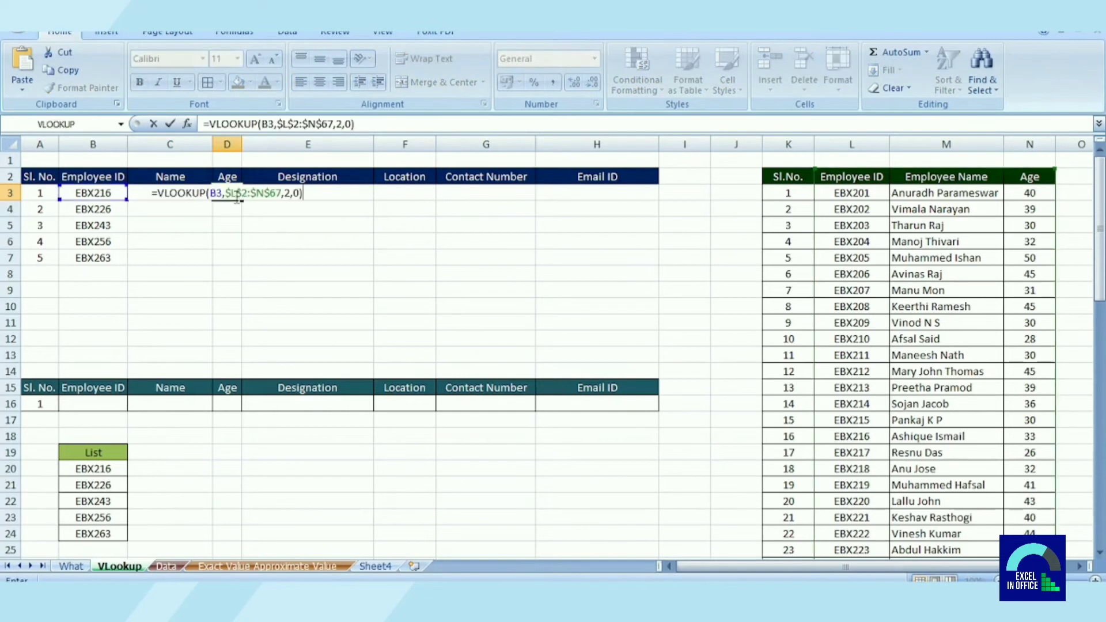
pyautogui.press('Return')
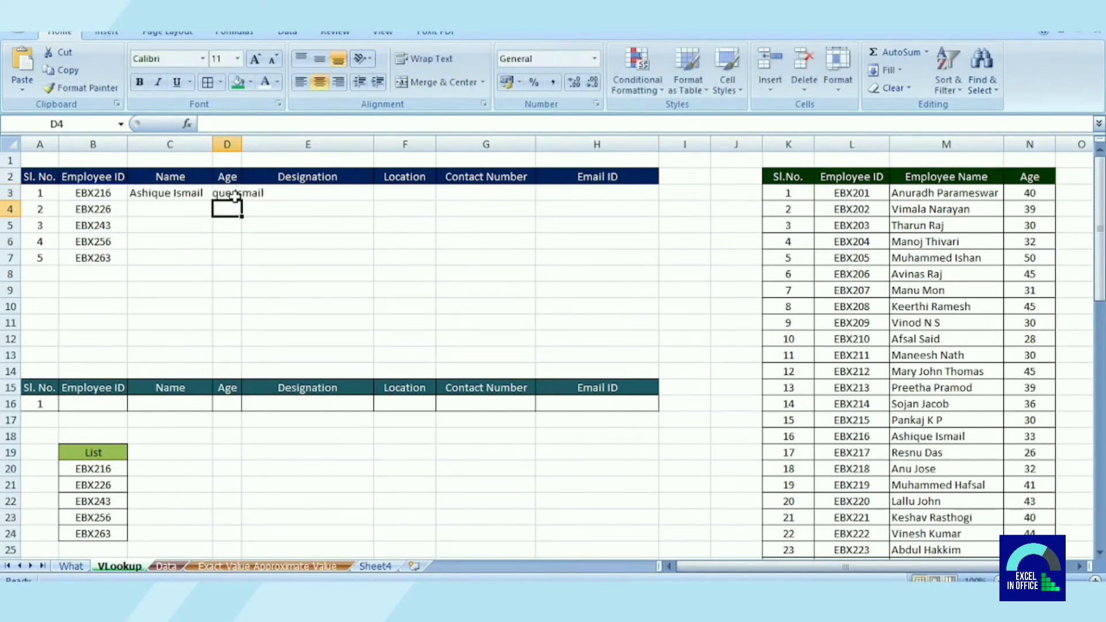
pyautogui.click(225, 195)
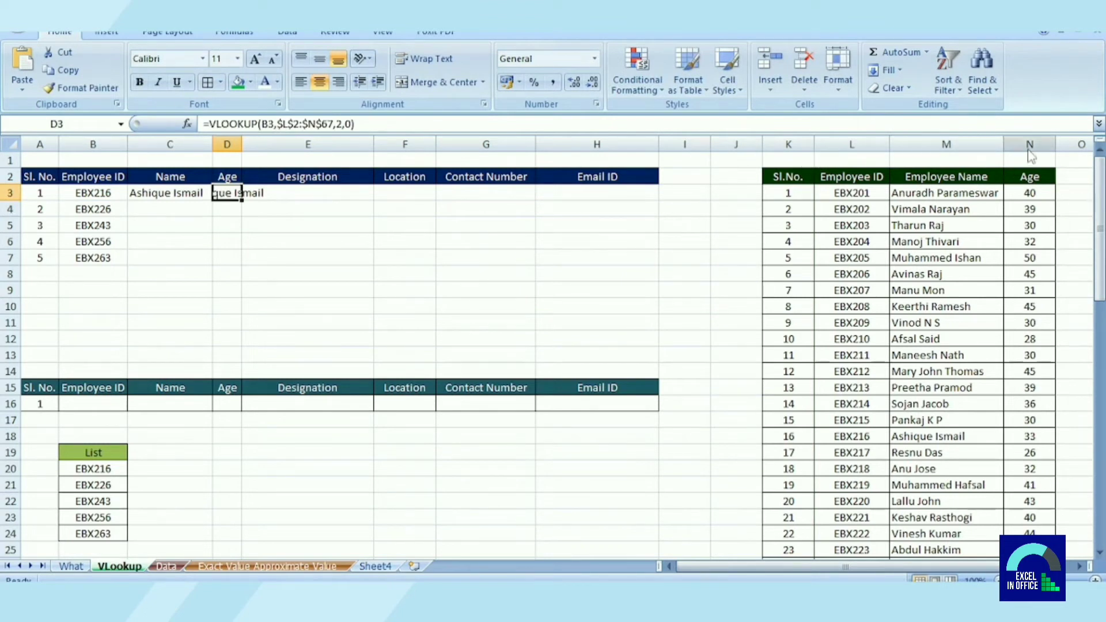
pyautogui.click(342, 123)
pyautogui.doubleClick(340, 123)
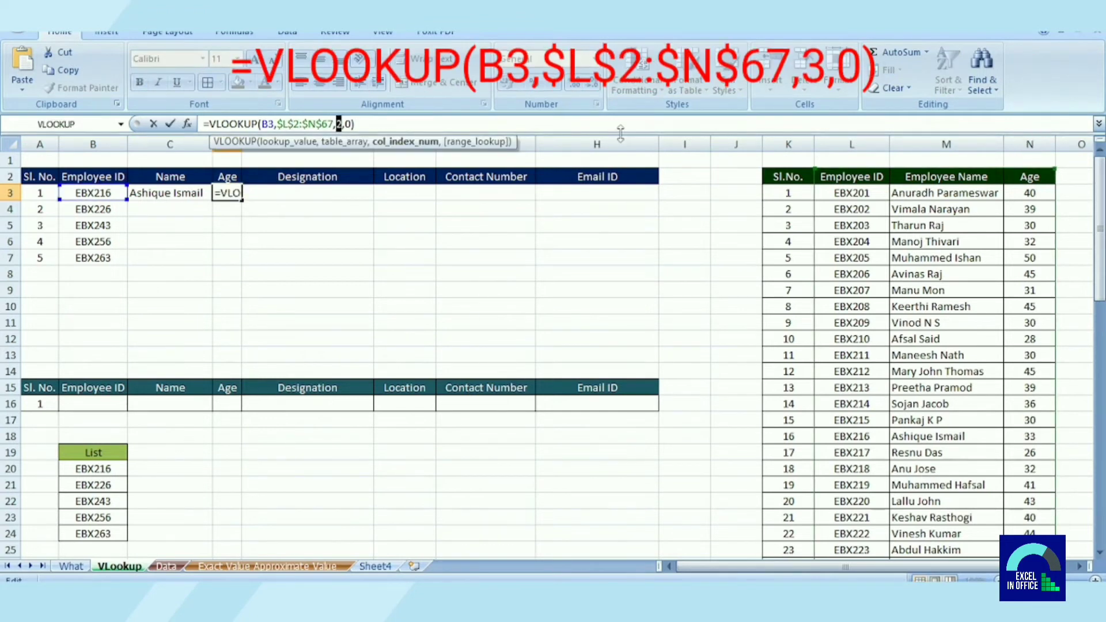
pyautogui.write('3')
pyautogui.press('Return')
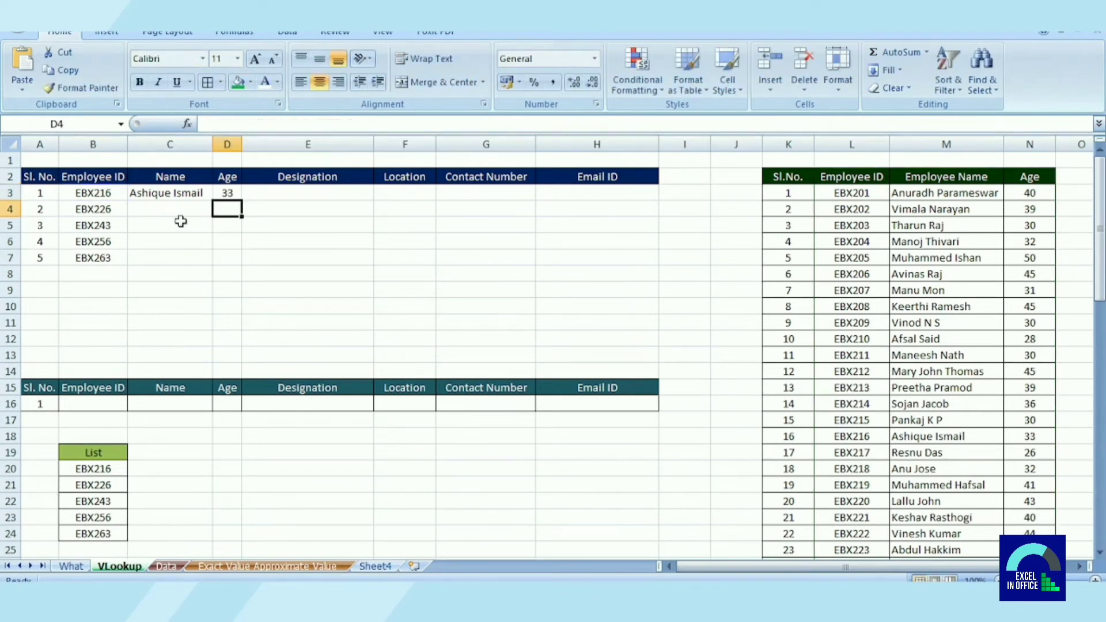
pyautogui.click(227, 196)
pyautogui.click(187, 124)
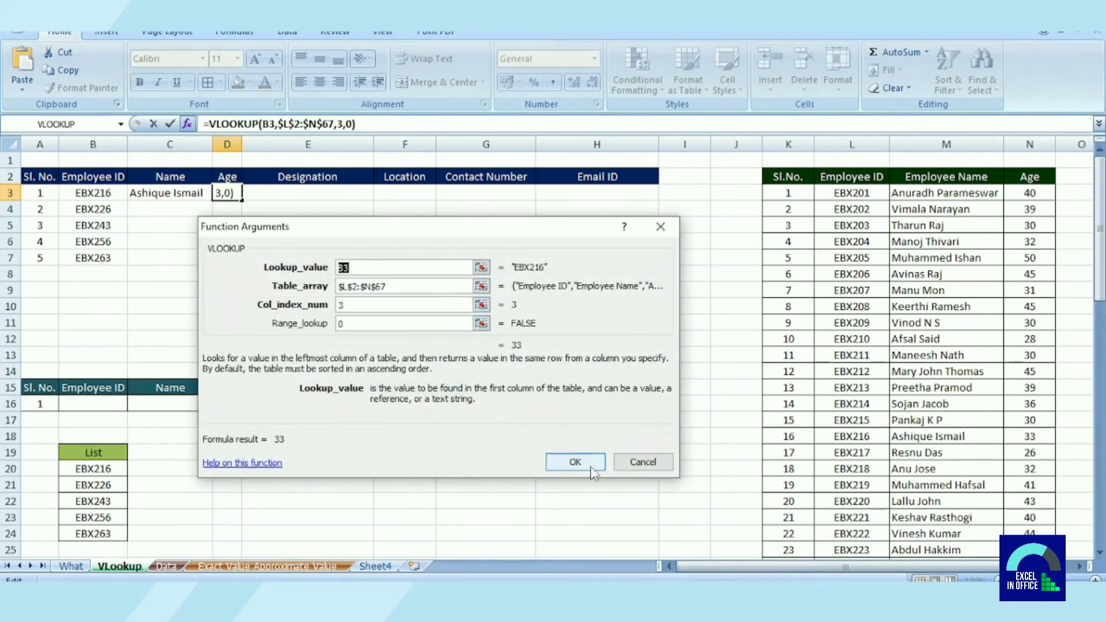
pyautogui.click(576, 463)
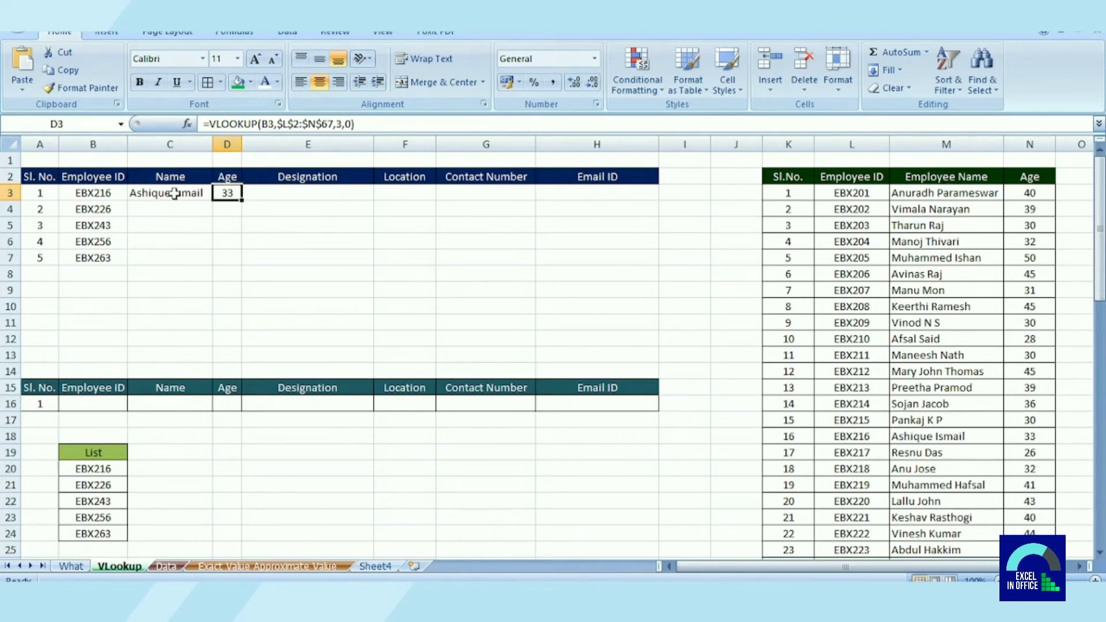
# Fill C3:D3 down to row 7, then clear the Age cells D3:D7.
pyautogui.moveTo(175, 194); pyautogui.dragTo(230, 194)
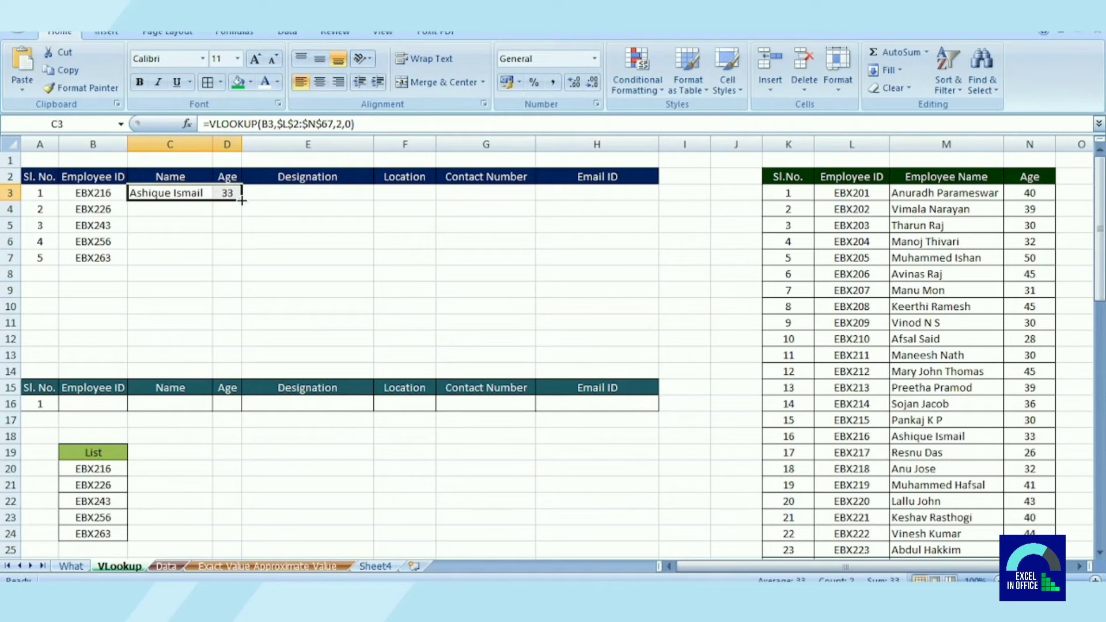
pyautogui.moveTo(242, 201); pyautogui.dragTo(243, 266)
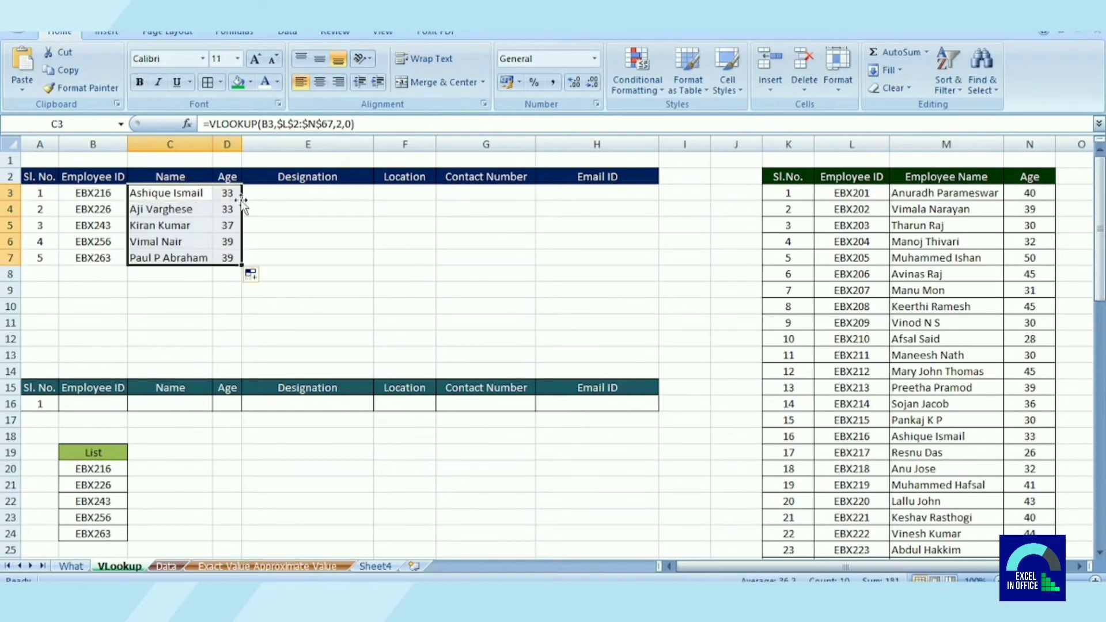
pyautogui.click(487, 280)
pyautogui.click(395, 283)
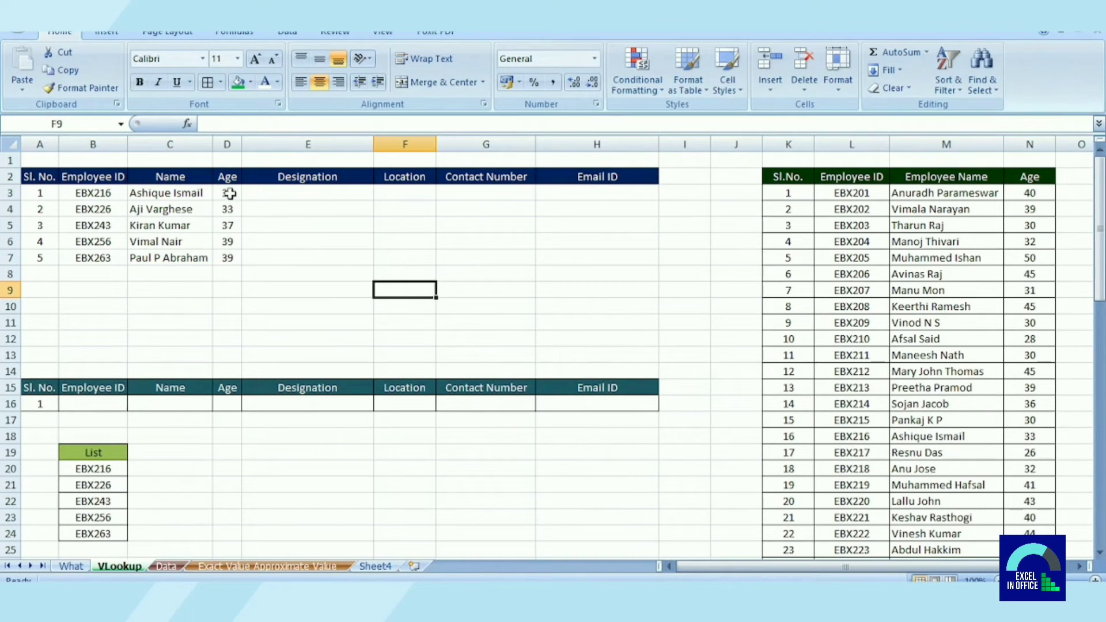
pyautogui.moveTo(229, 193); pyautogui.dragTo(222, 255)
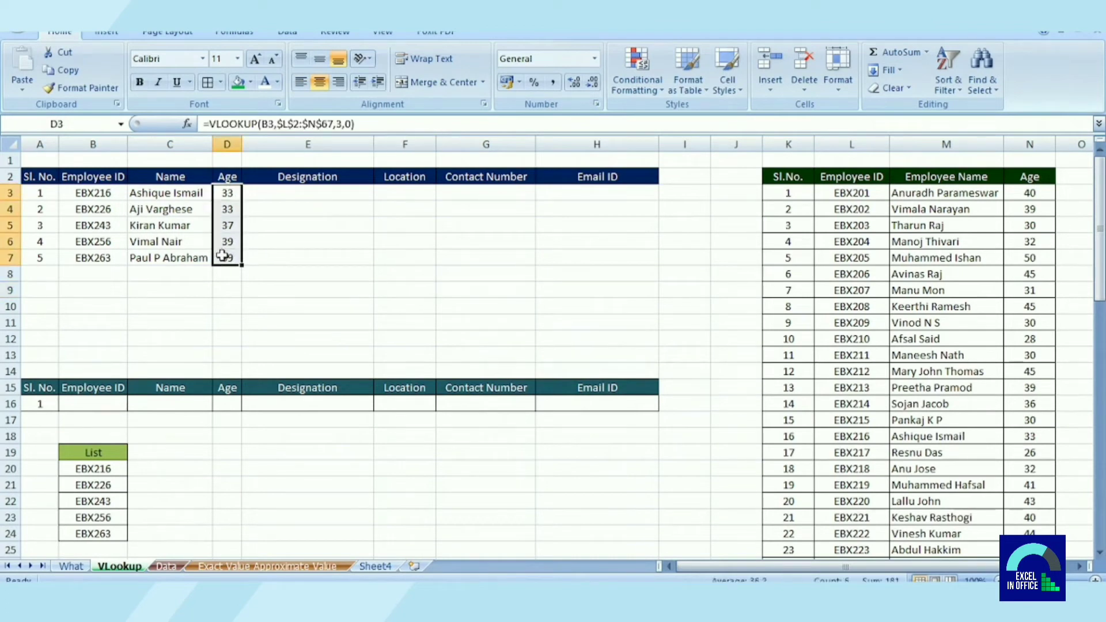
pyautogui.press('Return')
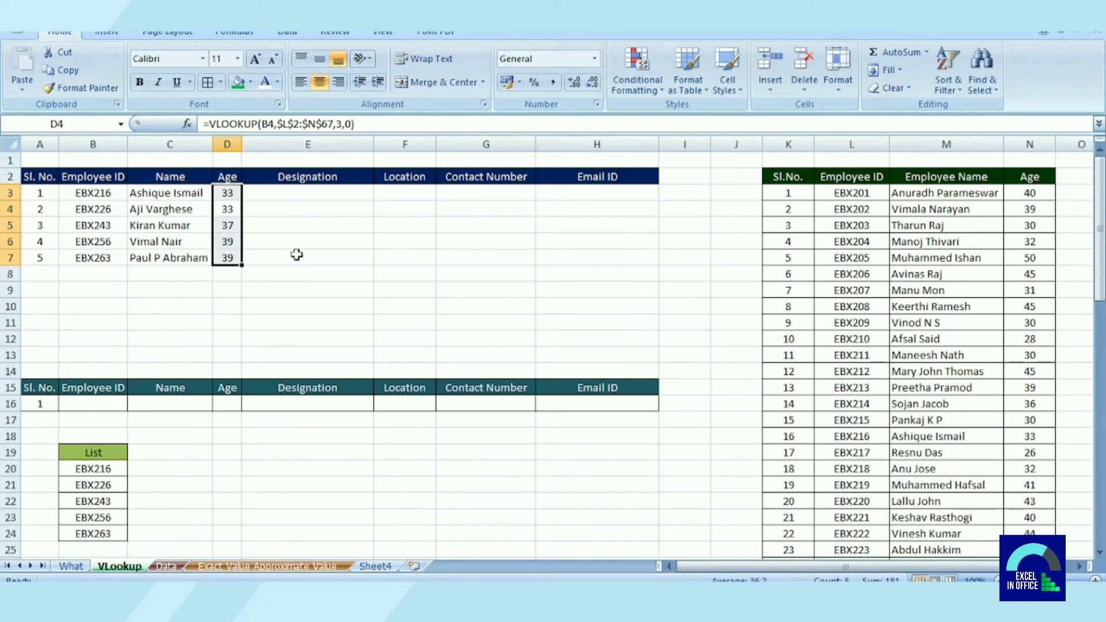
pyautogui.press('Delete')
pyautogui.click(325, 242)
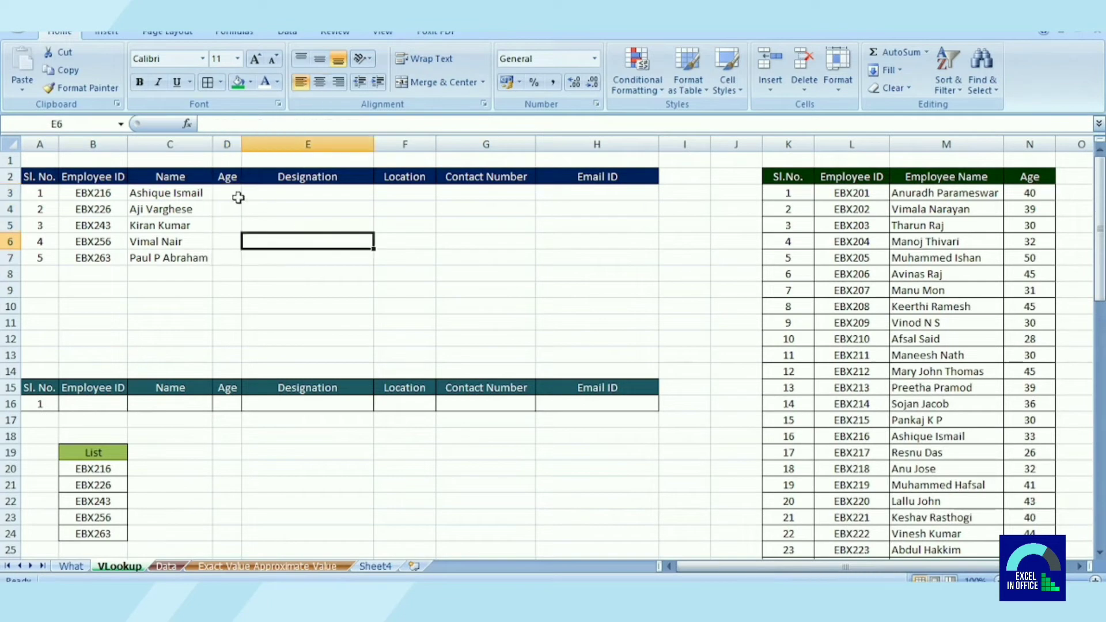
# Enter =VLOOKUP(B3,L2:N67,3,0) in D3 so it shows age 33 for EBX216.
pyautogui.click(219, 192)
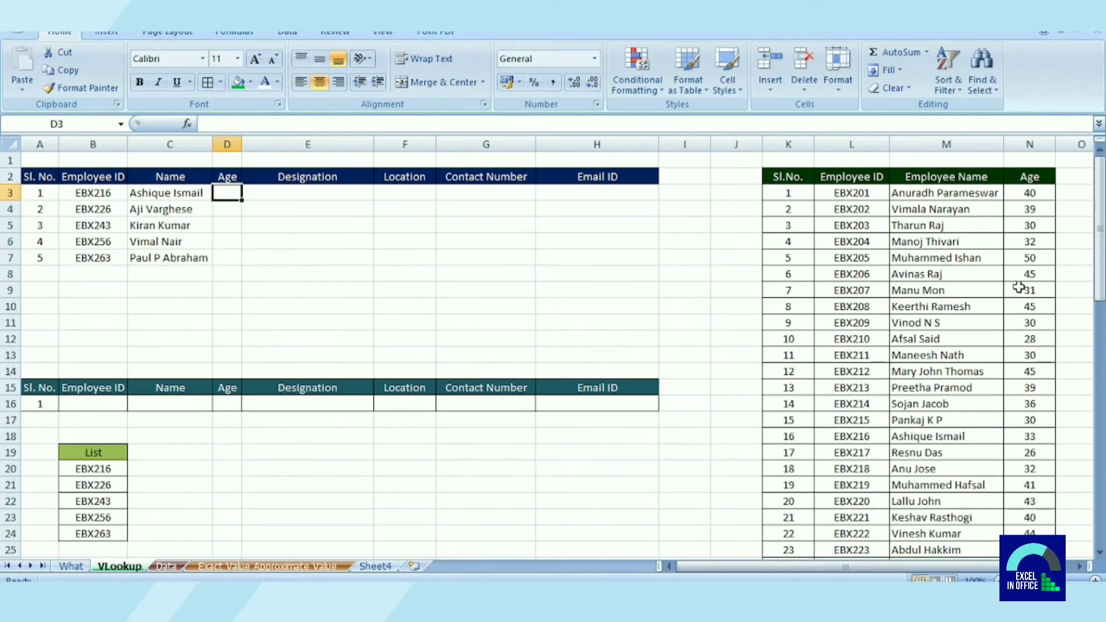
pyautogui.write('=')
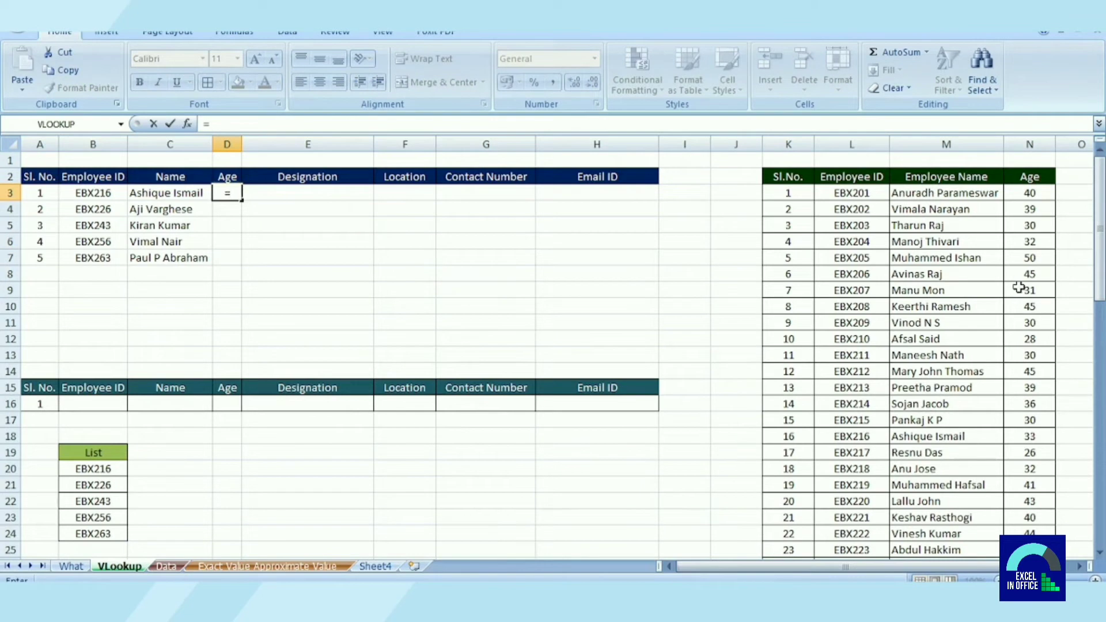
pyautogui.write('VLOOKUP')
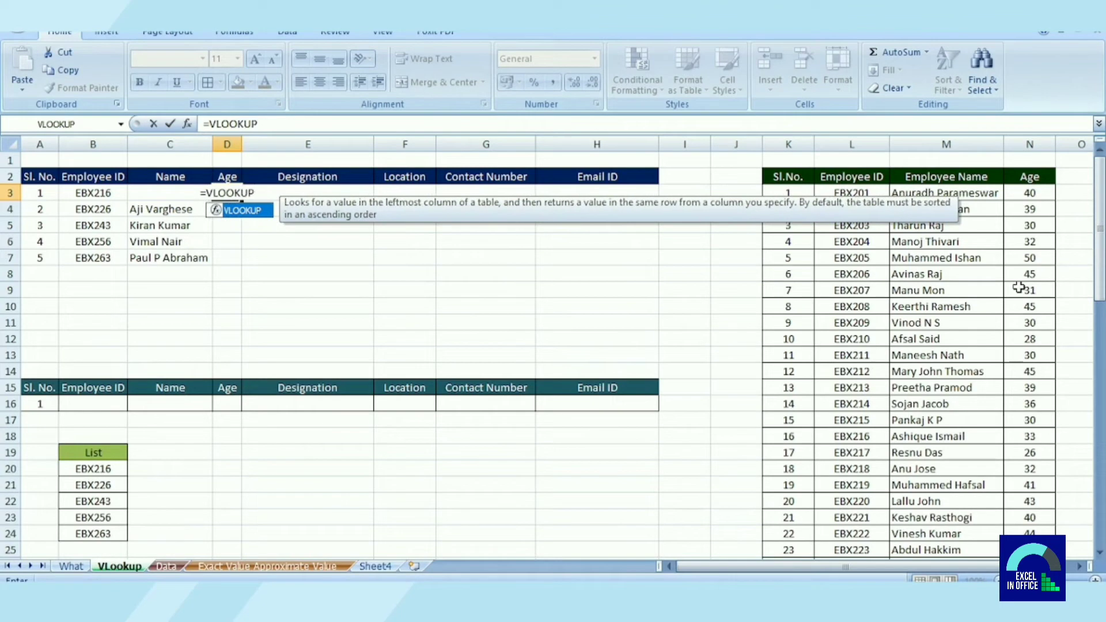
pyautogui.write('(')
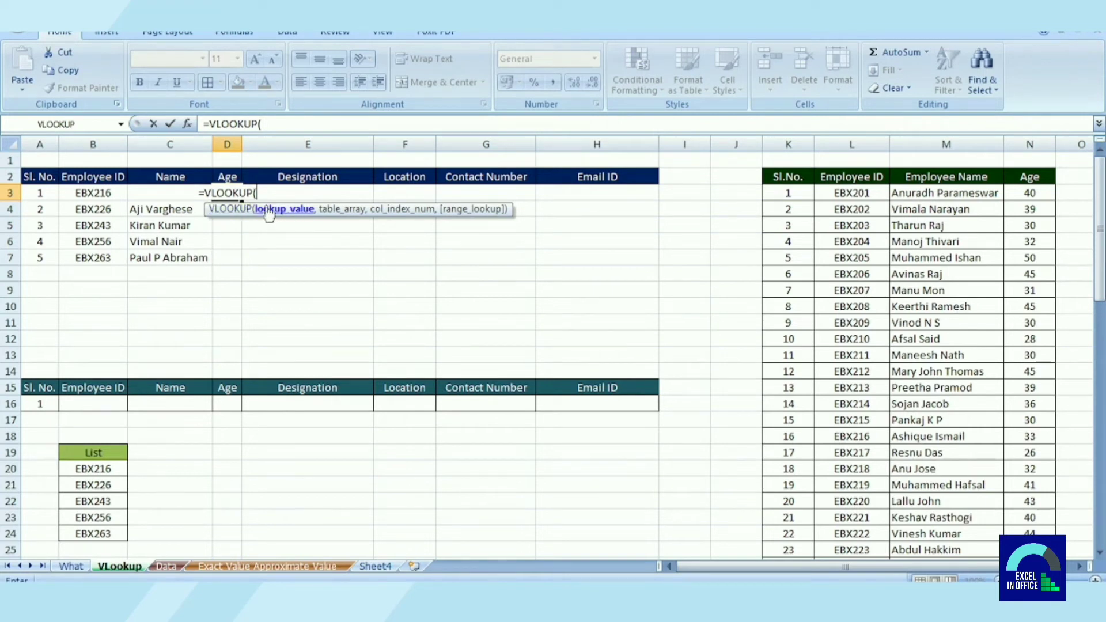
pyautogui.click(96, 193)
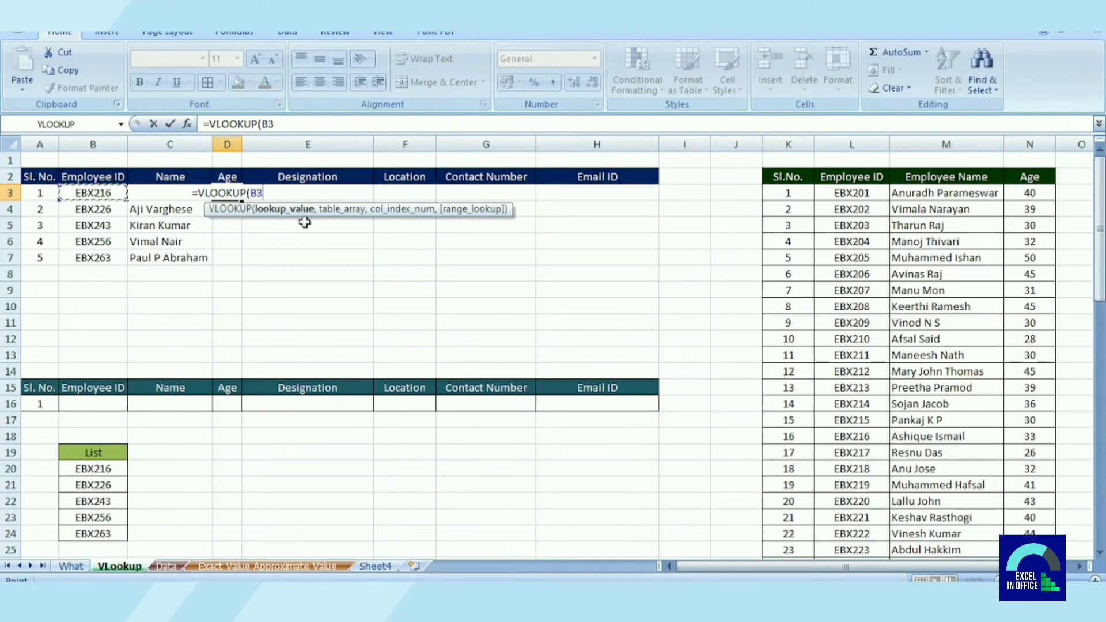
pyautogui.write(',')
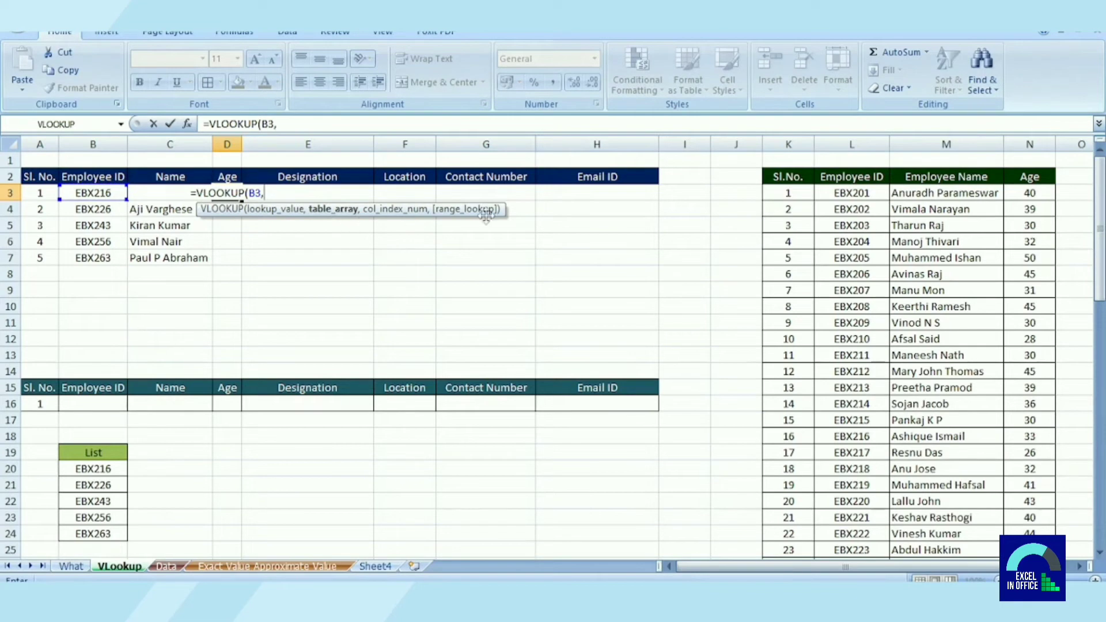
pyautogui.click(843, 178)
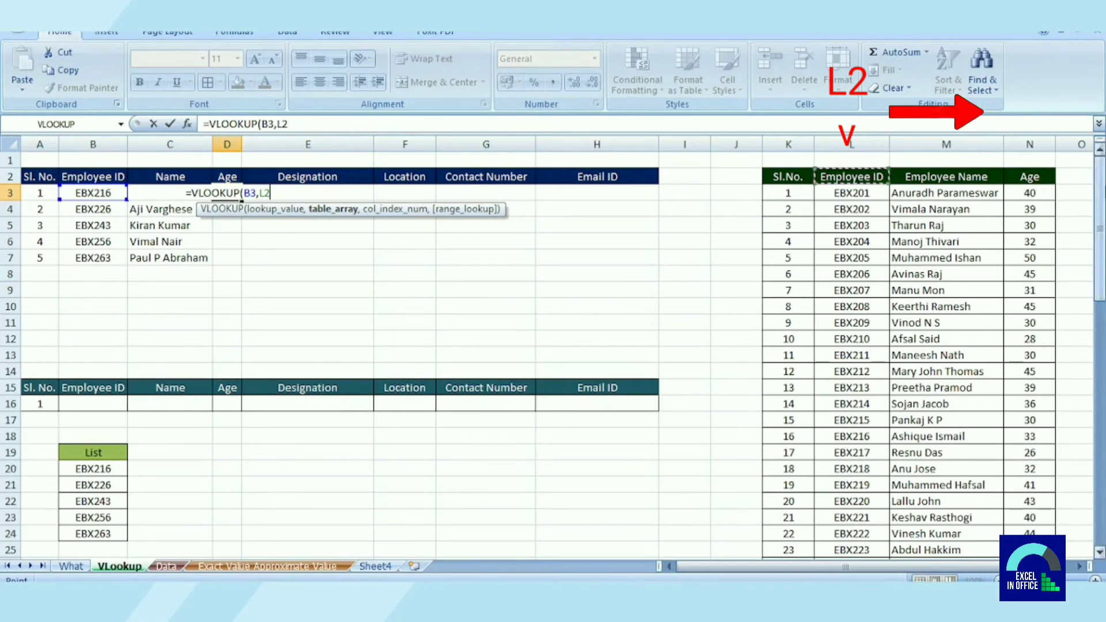
pyautogui.moveTo(852, 176)
pyautogui.mouseDown()
pyautogui.moveTo(1052, 178)
pyautogui.moveTo(1031, 552)
pyautogui.mouseUp()
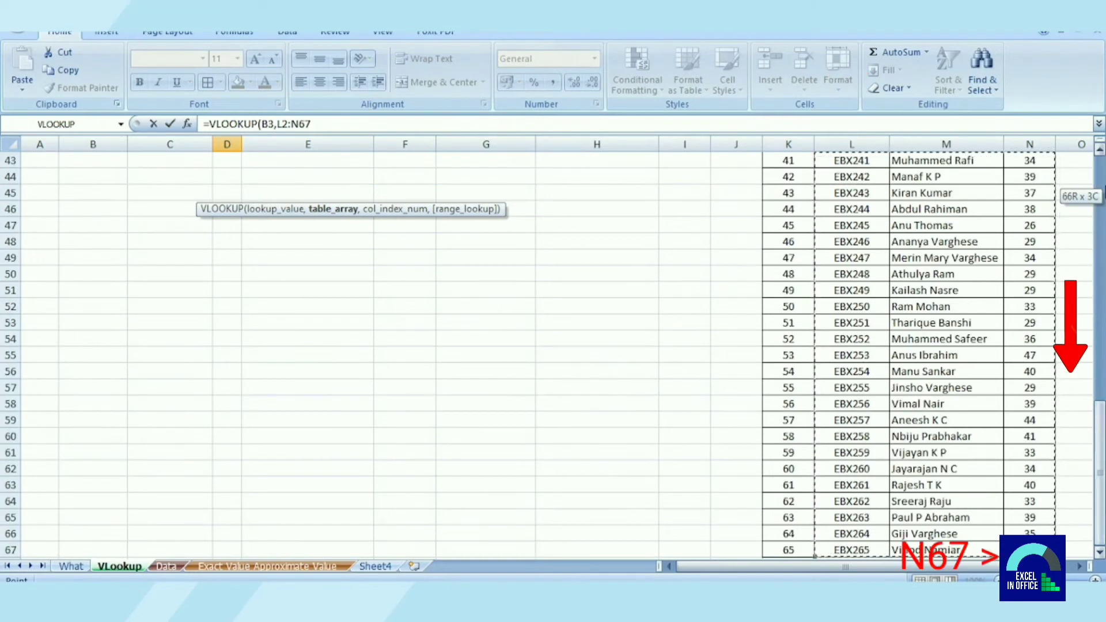
pyautogui.write(',')
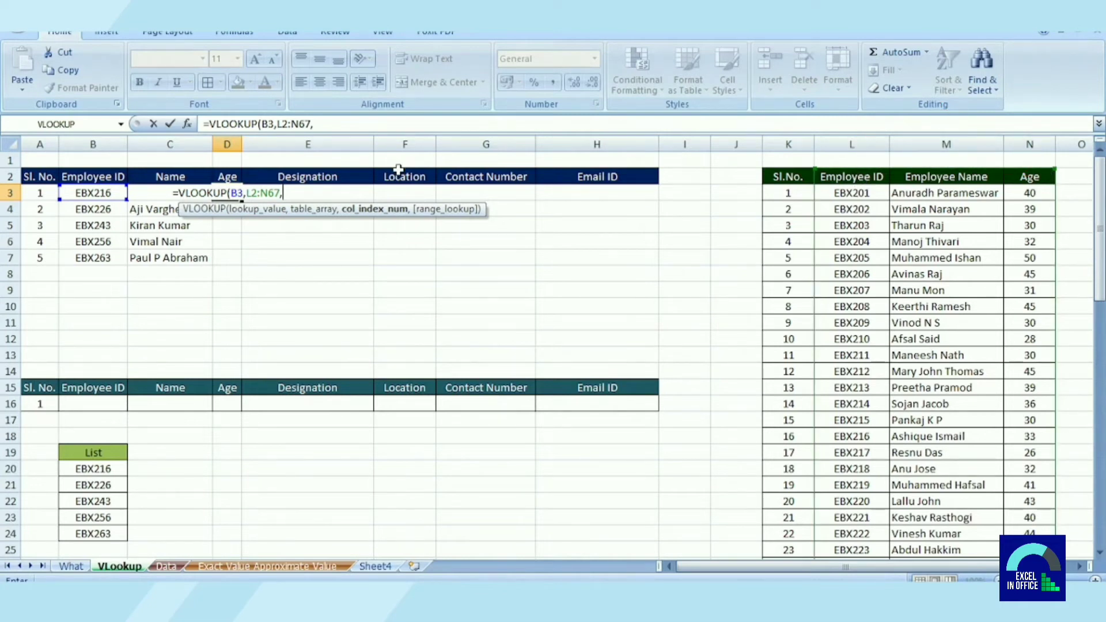
pyautogui.write('3')
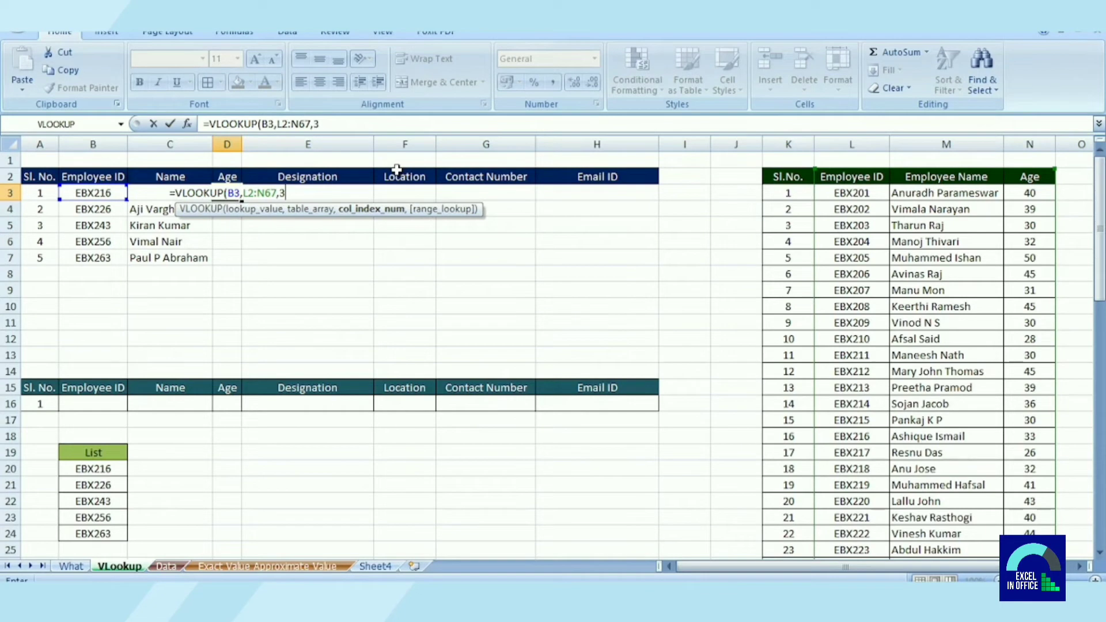
pyautogui.write(',')
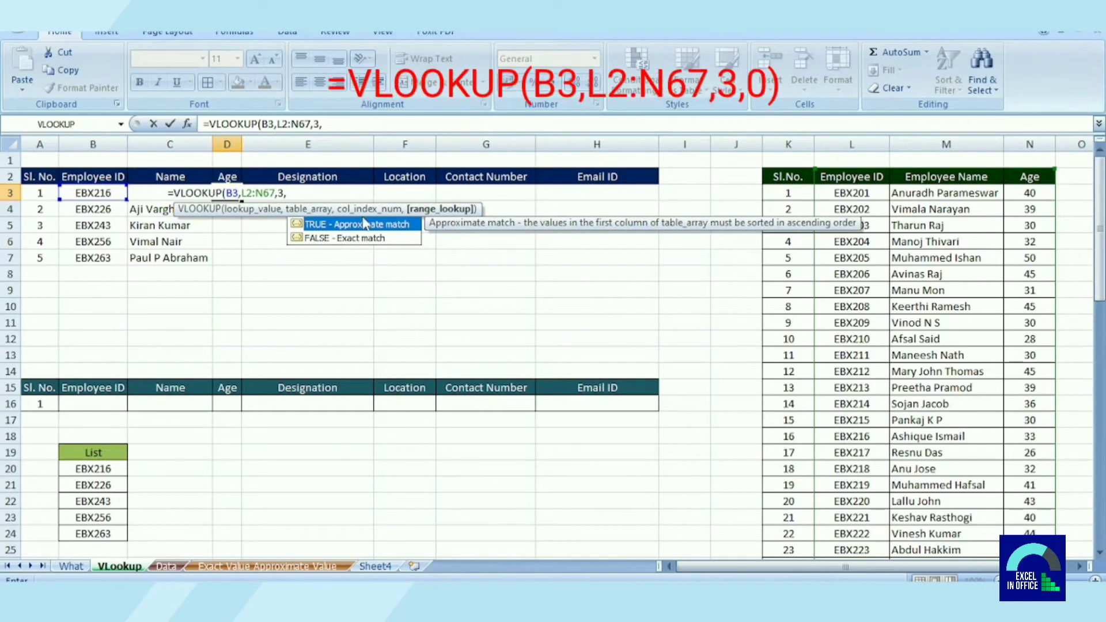
pyautogui.write('0')
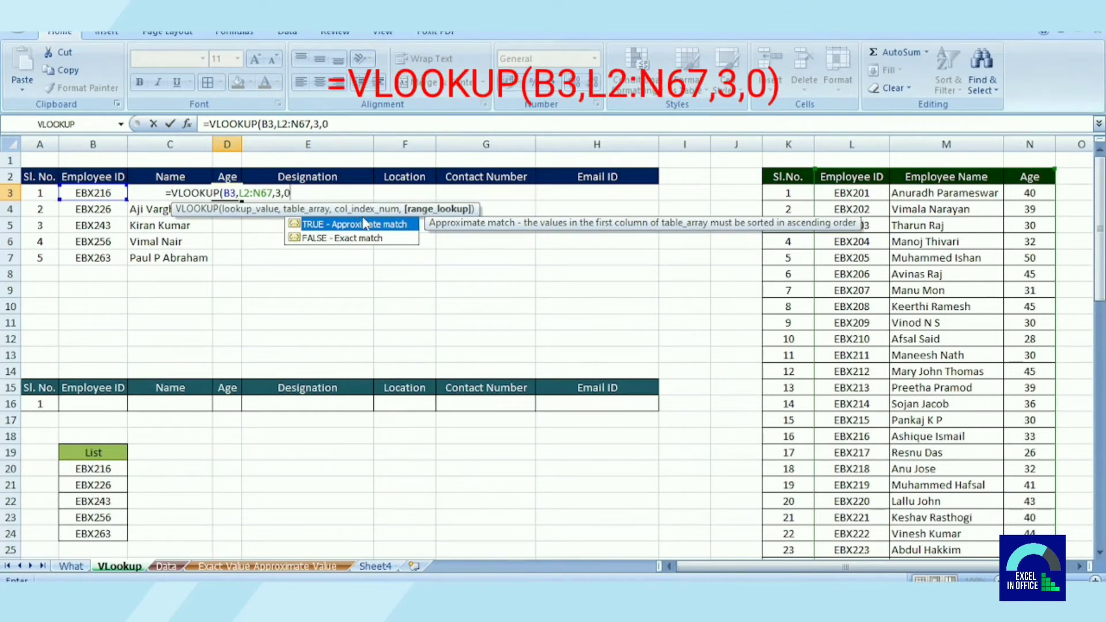
pyautogui.write(')')
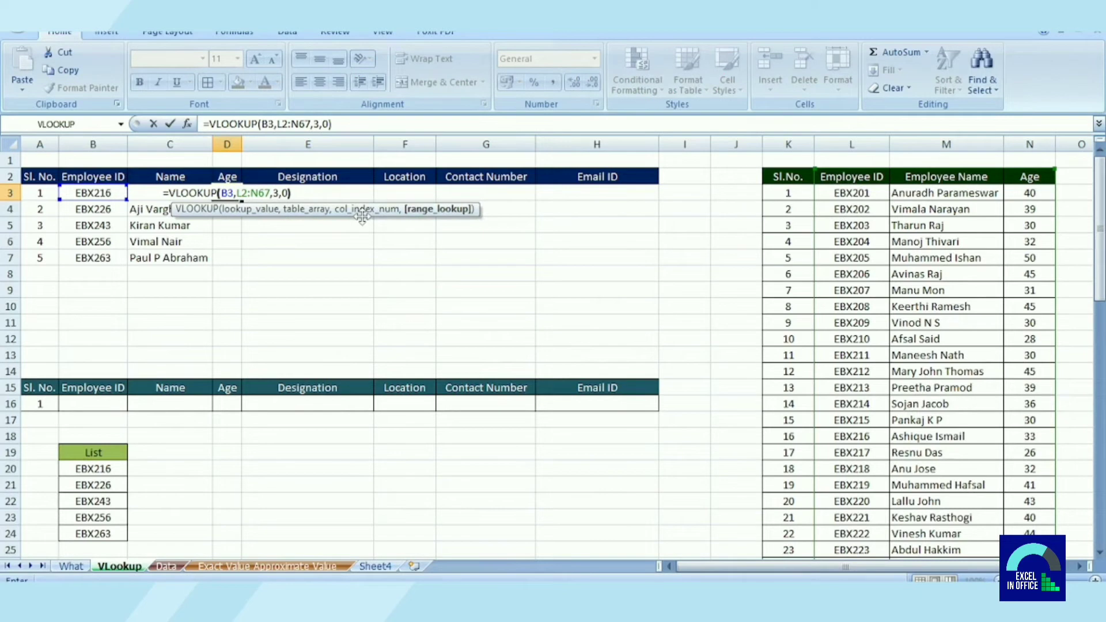
pyautogui.press('Return')
pyautogui.press('Right')
# Make D3's table range absolute as $L$2:$N$67.
pyautogui.click(226, 194)
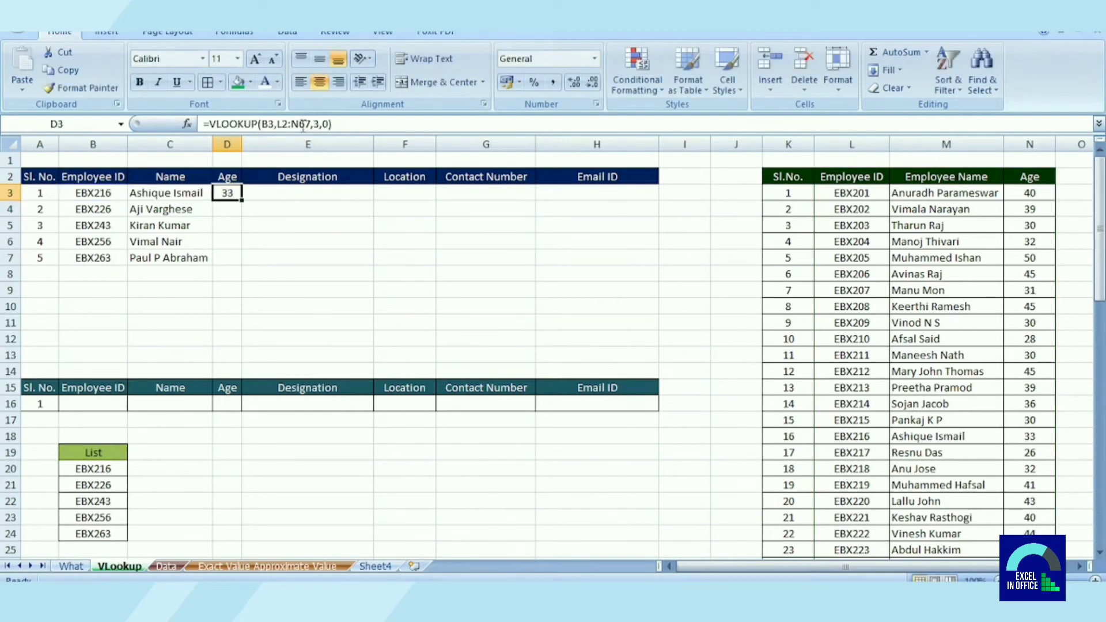
pyautogui.moveTo(310, 123); pyautogui.dragTo(278, 124)
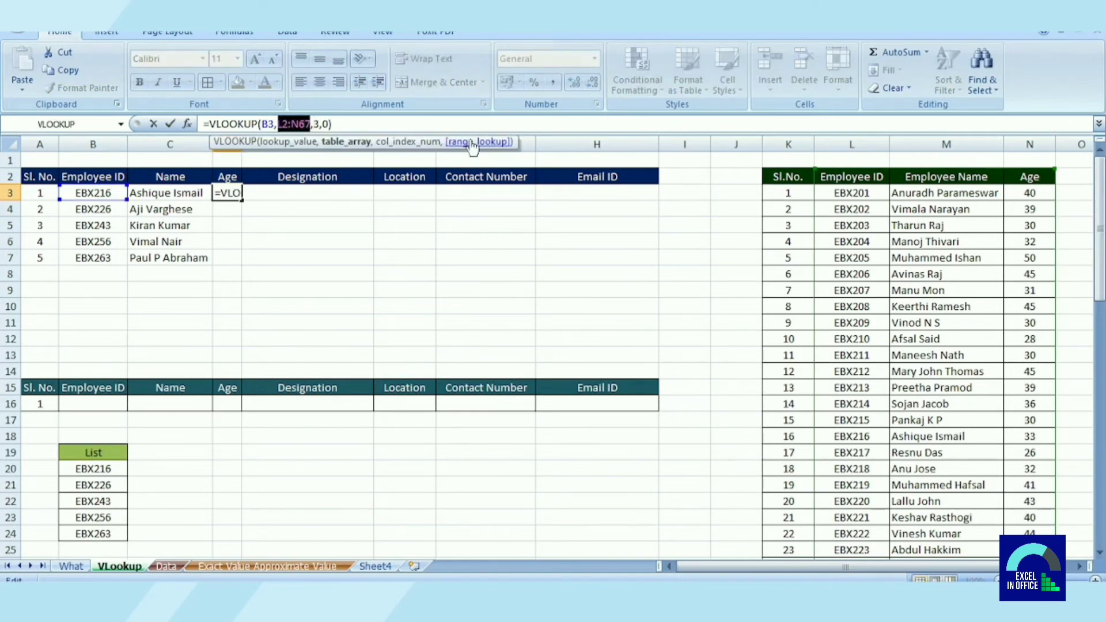
pyautogui.press('F4')
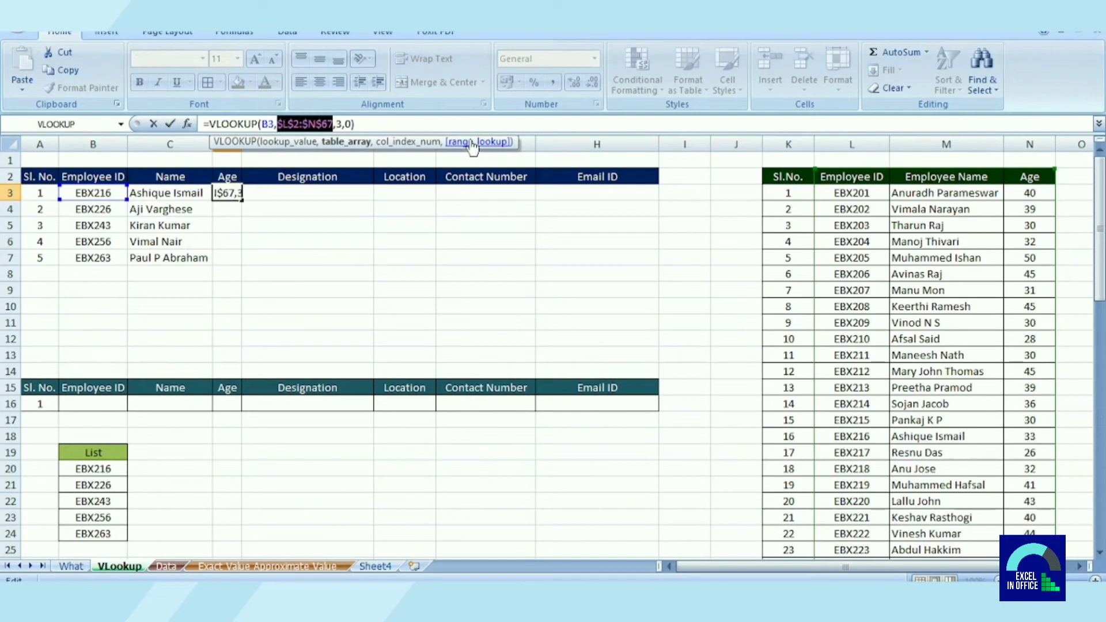
pyautogui.press('Return')
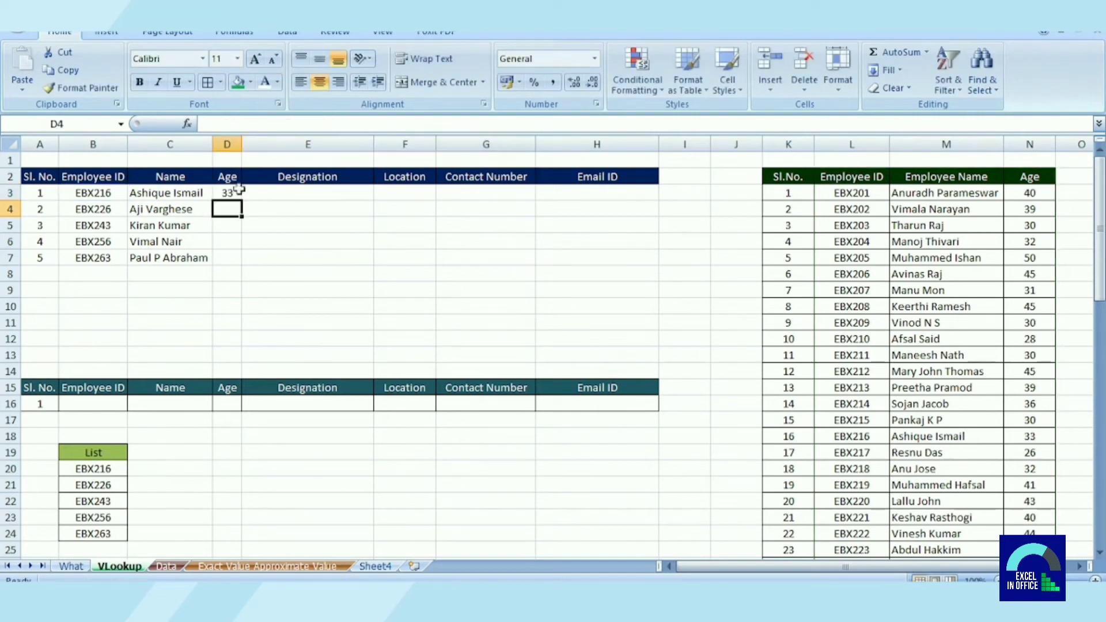
# Fill the age formula down to D7, giving 33, 33, 37, 39 and 39.
pyautogui.click(230, 193)
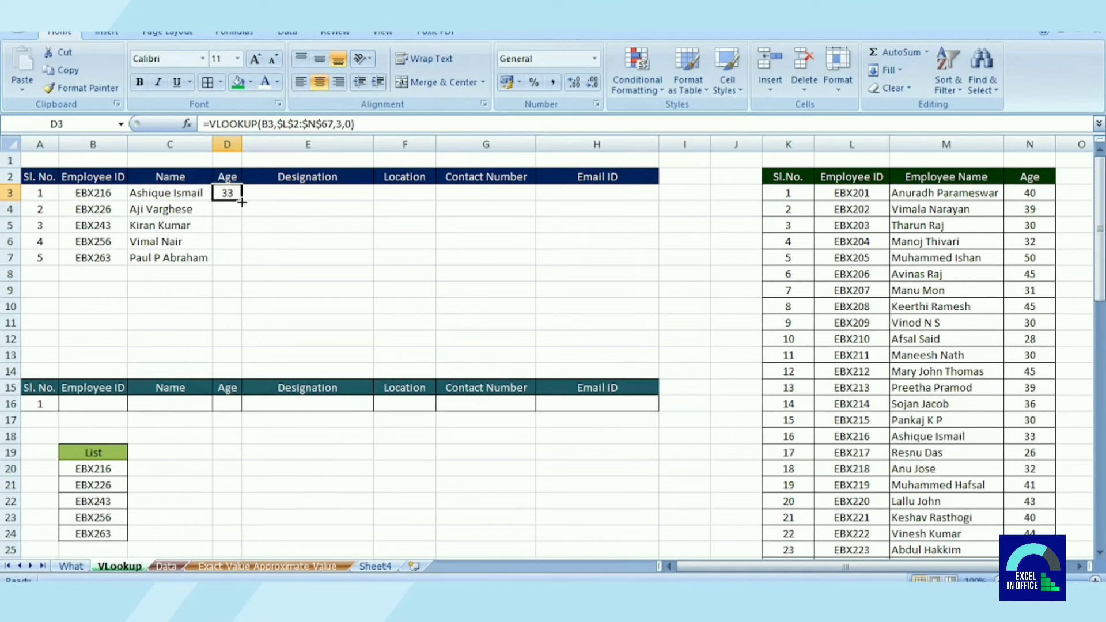
pyautogui.doubleClick(241, 201)
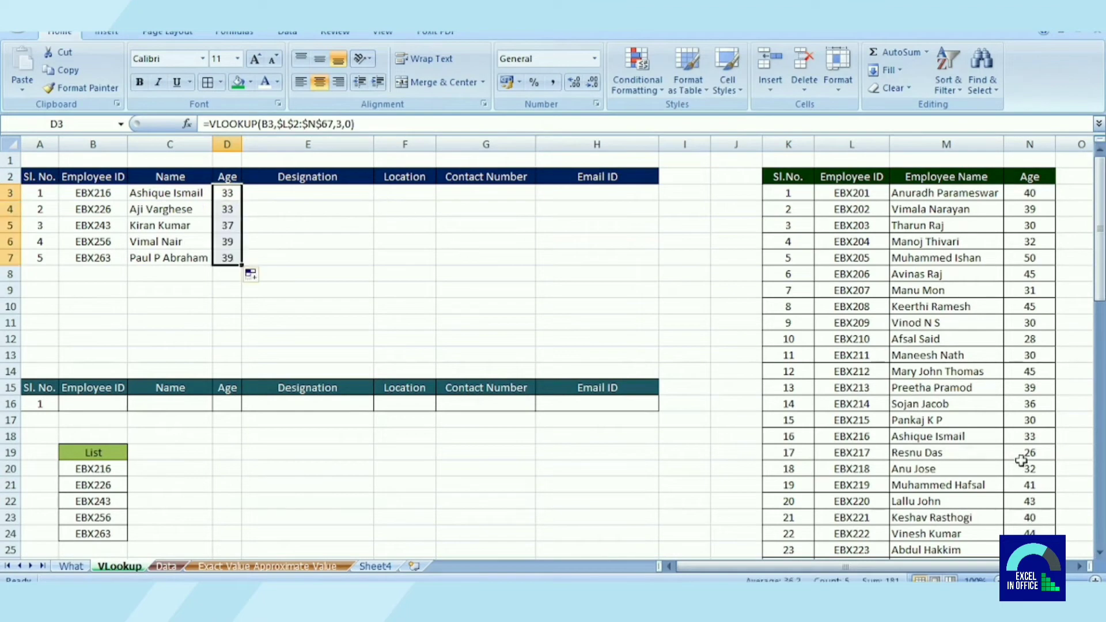
pyautogui.click(1028, 438)
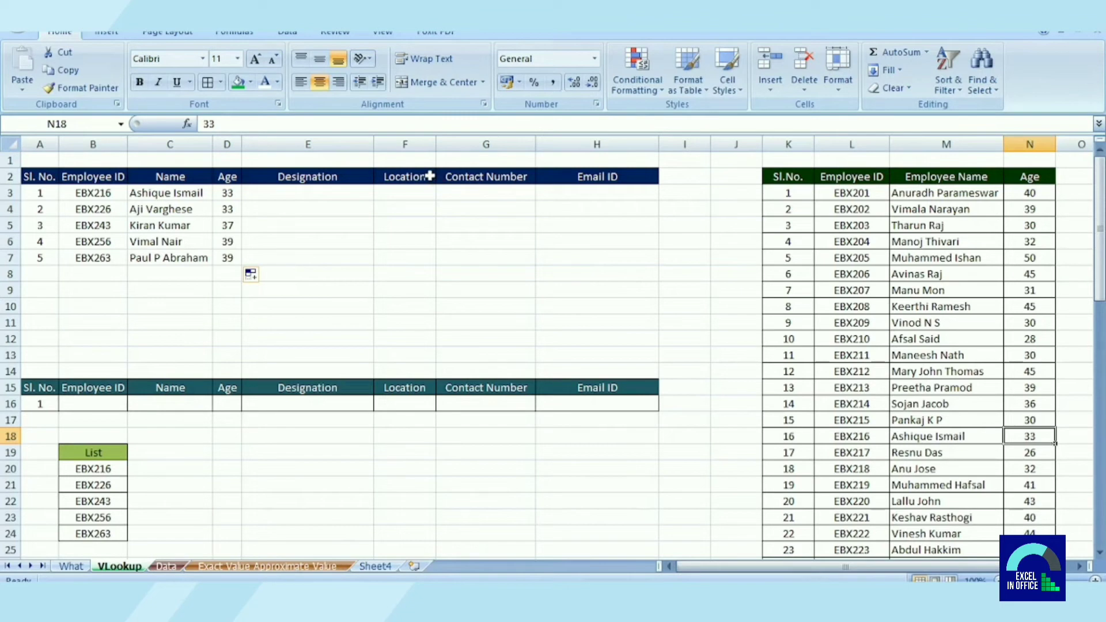
# In E3 on the VLookup sheet, begin a VLOOKUP with B3 as the lookup value.
pyautogui.click(166, 566)
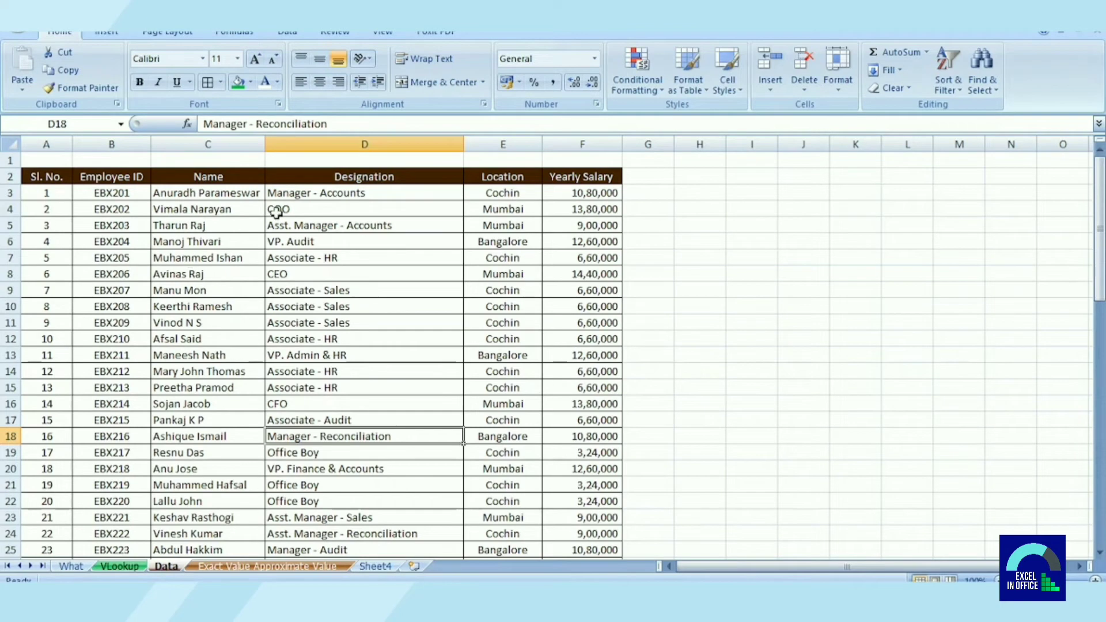
pyautogui.hotkey('ctrl', 'pageup')
pyautogui.click(317, 193)
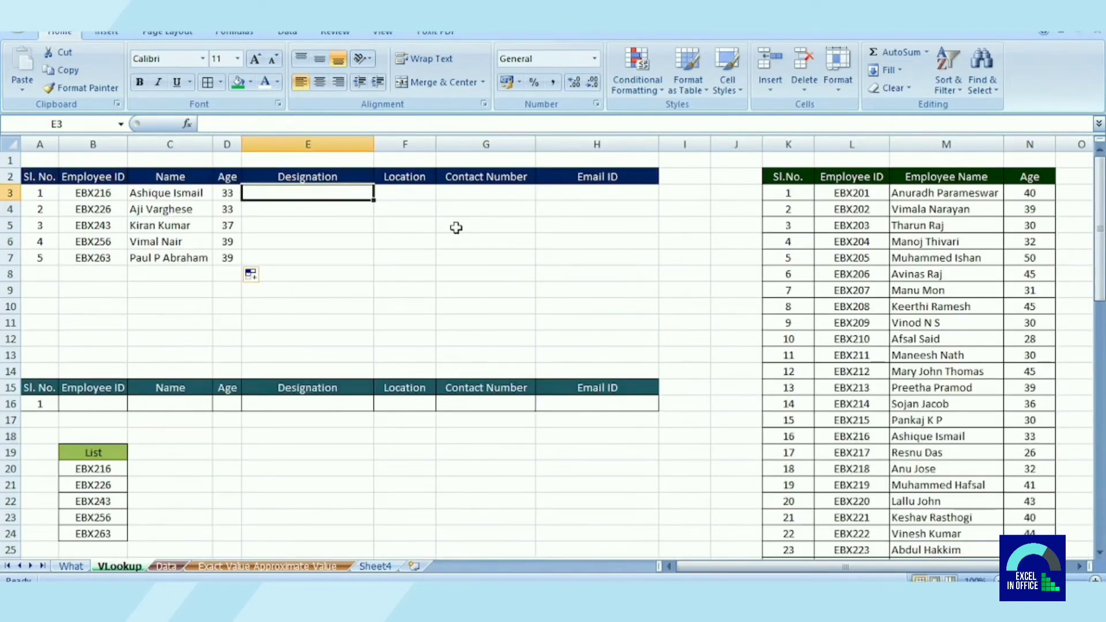
pyautogui.write('=V')
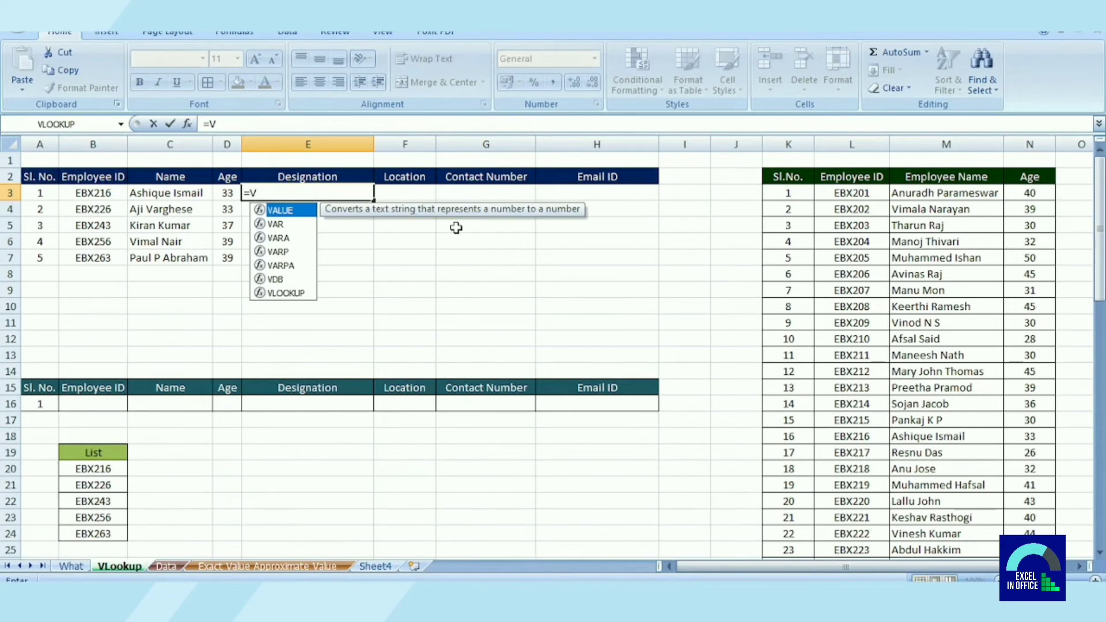
pyautogui.write('LOO')
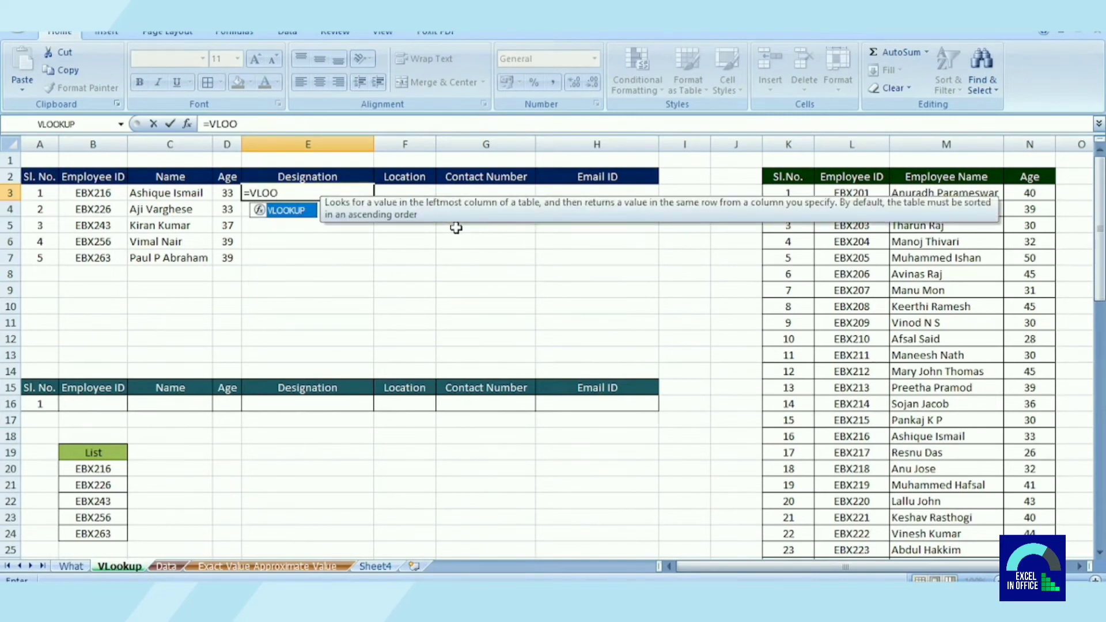
pyautogui.doubleClick(286, 211)
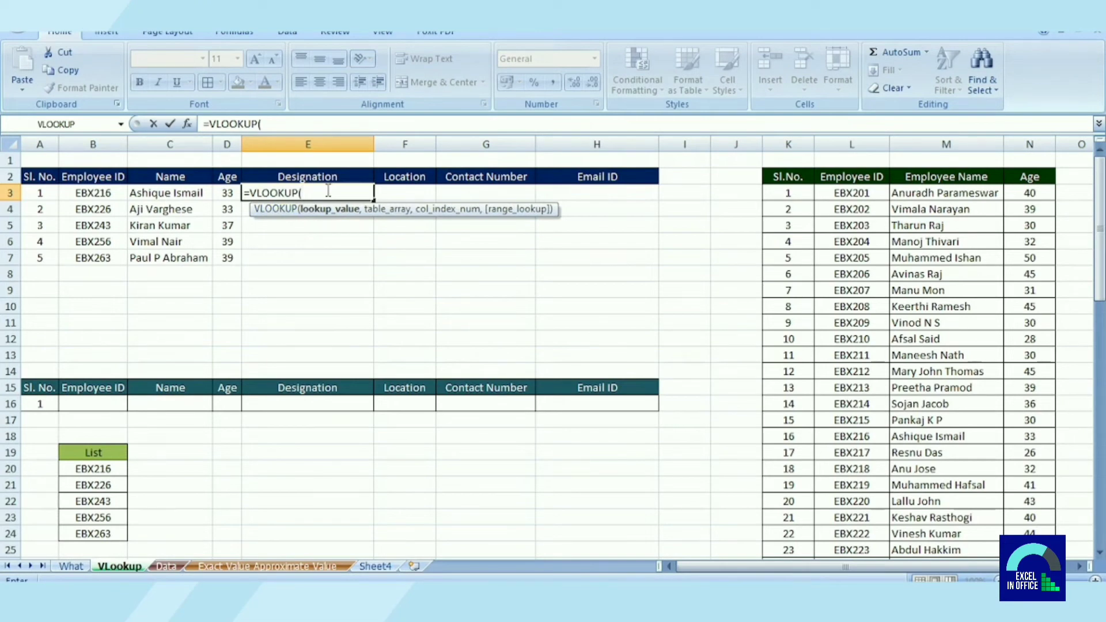
pyautogui.click(98, 196)
pyautogui.write(',')
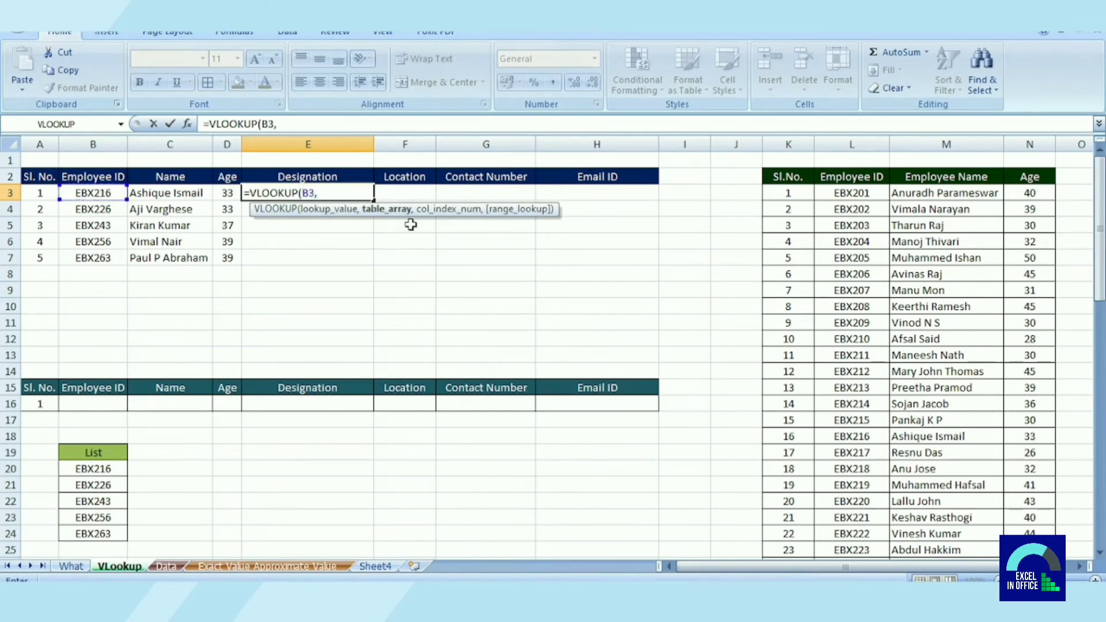
# Select columns B:F on the Data sheet as the lookup table.
pyautogui.click(167, 567)
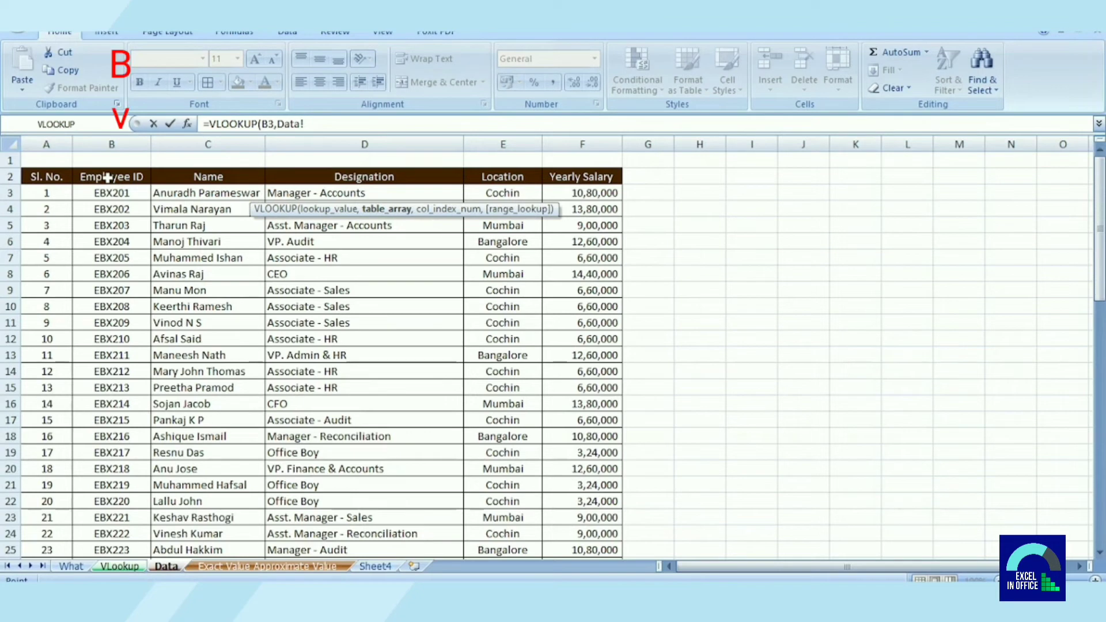
pyautogui.scroll(-3, 247, 306)
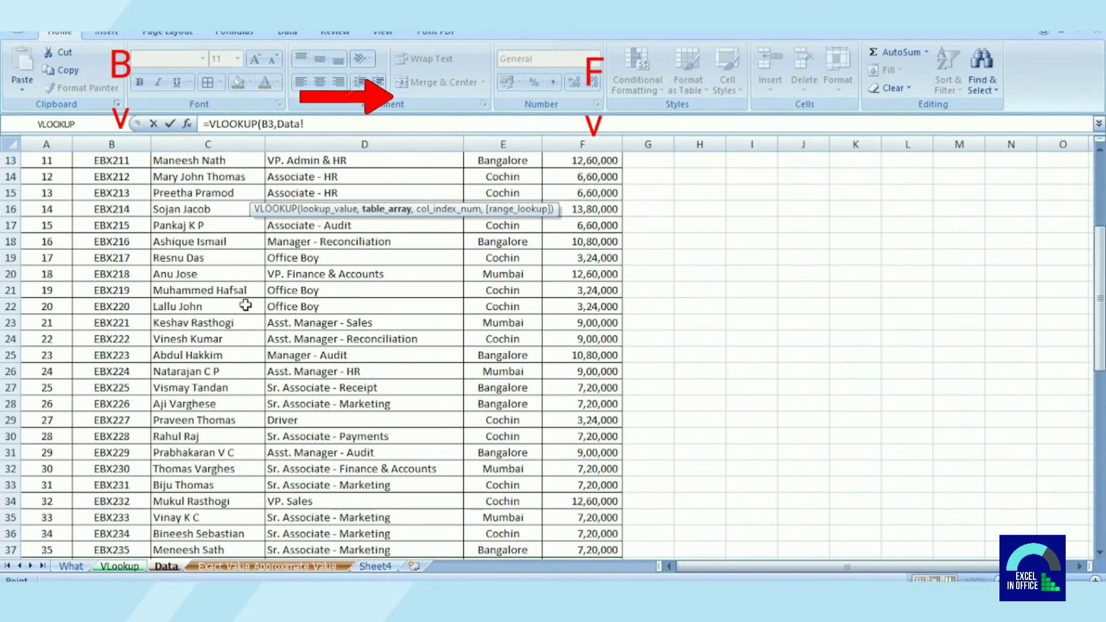
pyautogui.scroll(-4, 246, 306)
pyautogui.scroll(-8, 246, 306)
pyautogui.scroll(-4, 246, 306)
pyautogui.scroll(5, 246, 306)
pyautogui.scroll(9, 246, 305)
pyautogui.scroll(6, 246, 305)
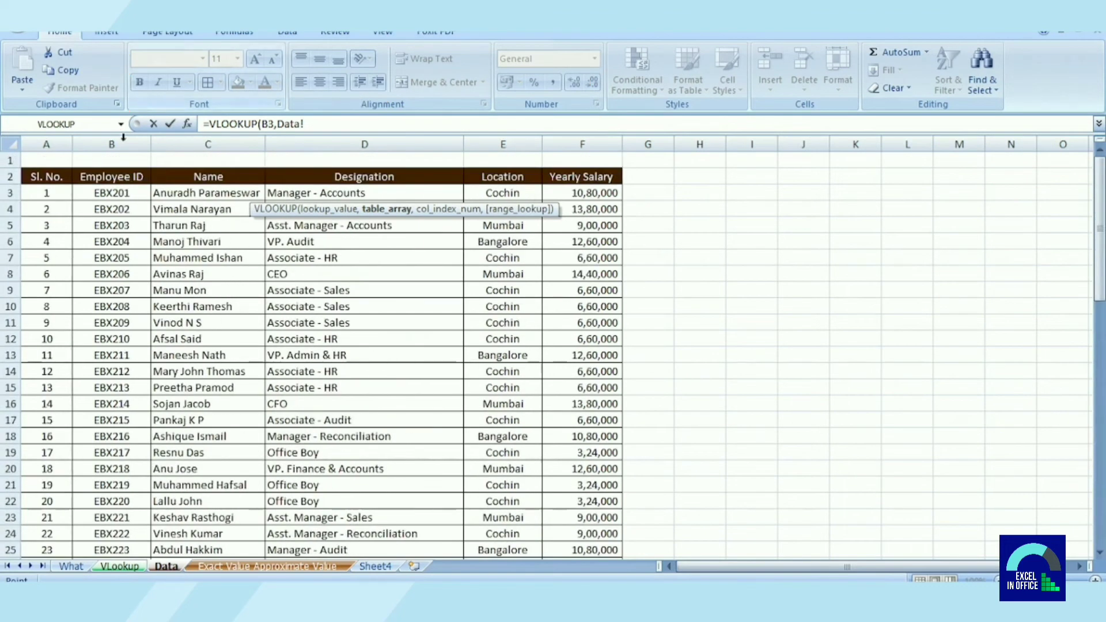
pyautogui.moveTo(113, 143); pyautogui.dragTo(573, 145)
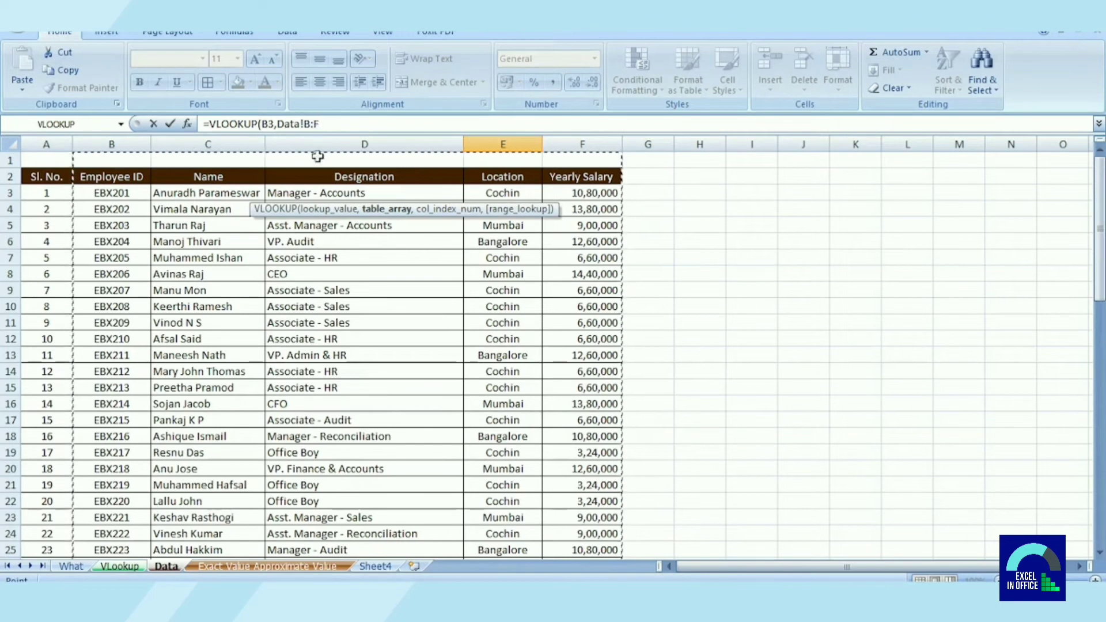
# Complete E3 as =VLOOKUP(B3,Data!B:F,3,0), returning Manager - Reconciliation.
pyautogui.click(117, 567)
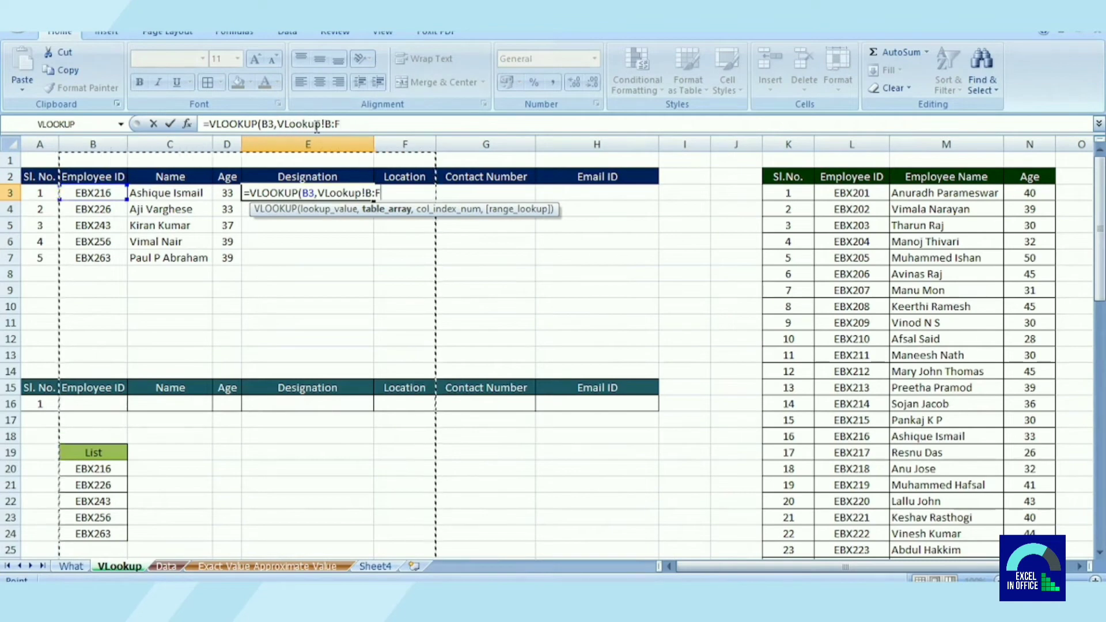
pyautogui.click(167, 566)
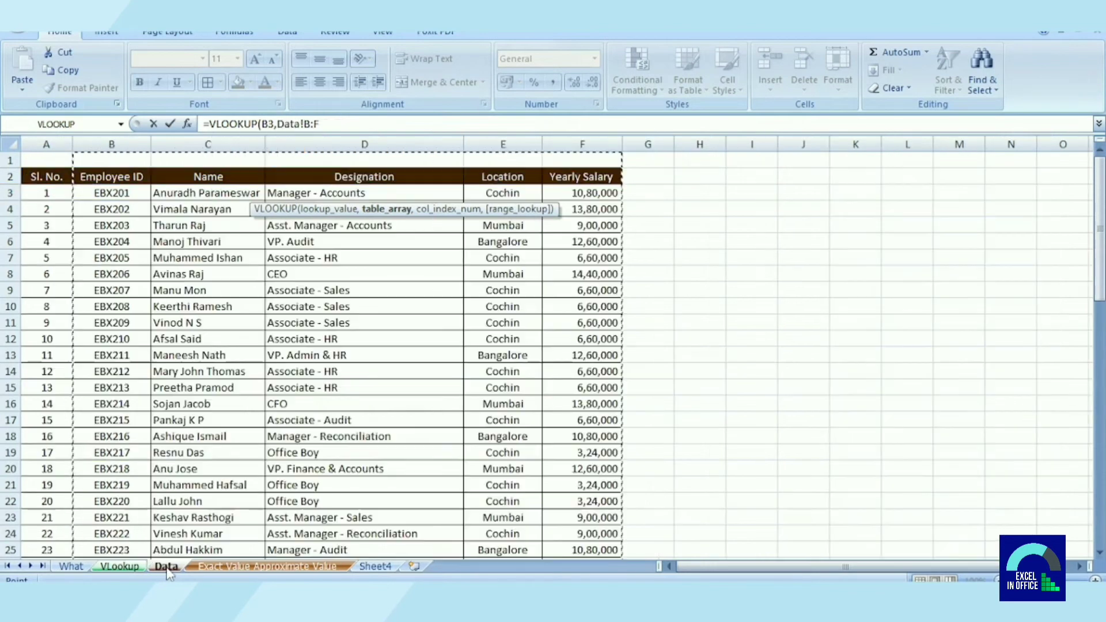
pyautogui.click(325, 126)
pyautogui.write(',')
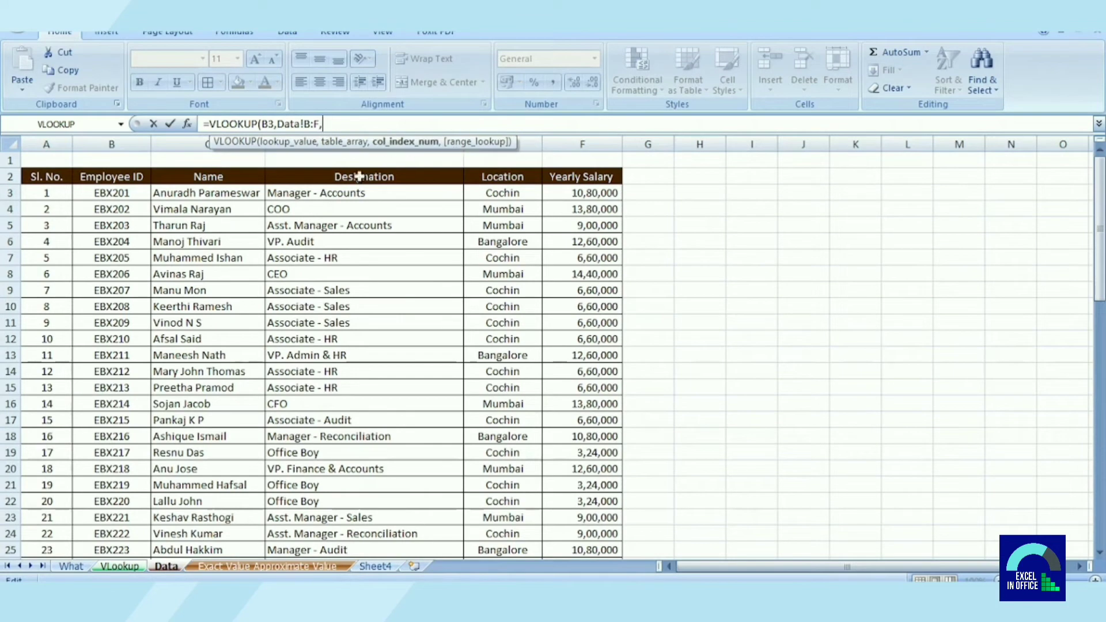
pyautogui.click(119, 567)
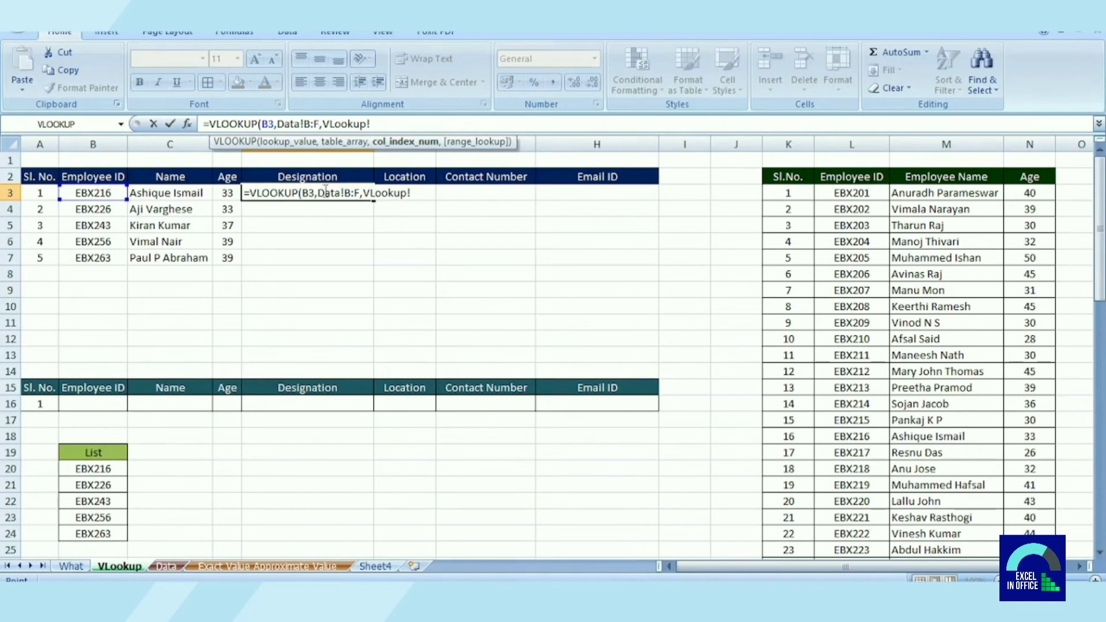
pyautogui.click(166, 566)
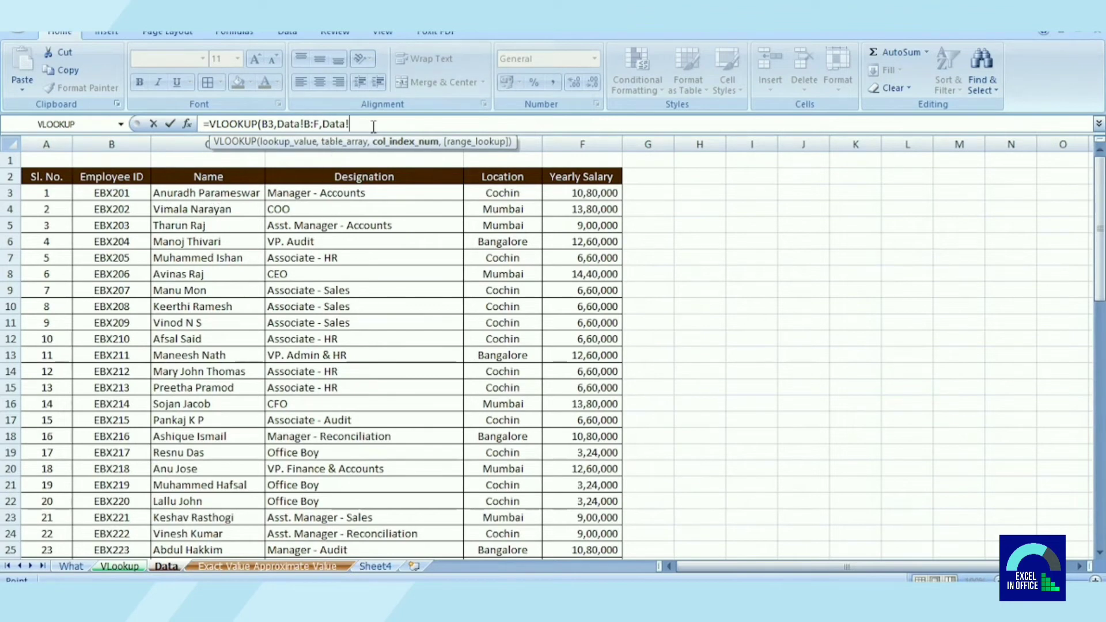
pyautogui.moveTo(350, 124); pyautogui.dragTo(323, 124)
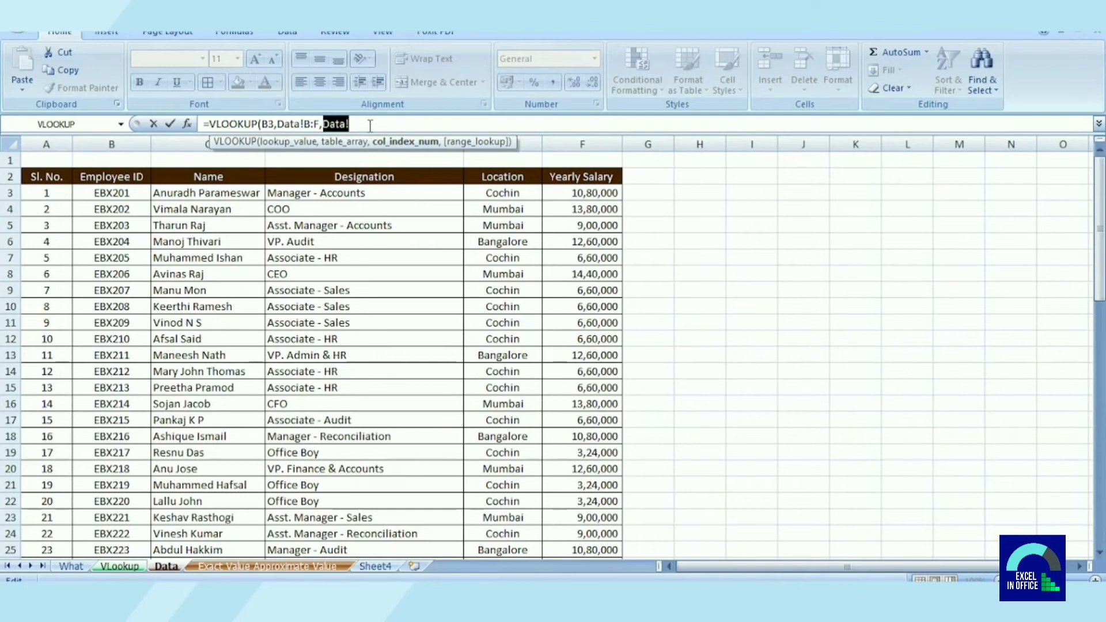
pyautogui.write('3')
pyautogui.write(',0')
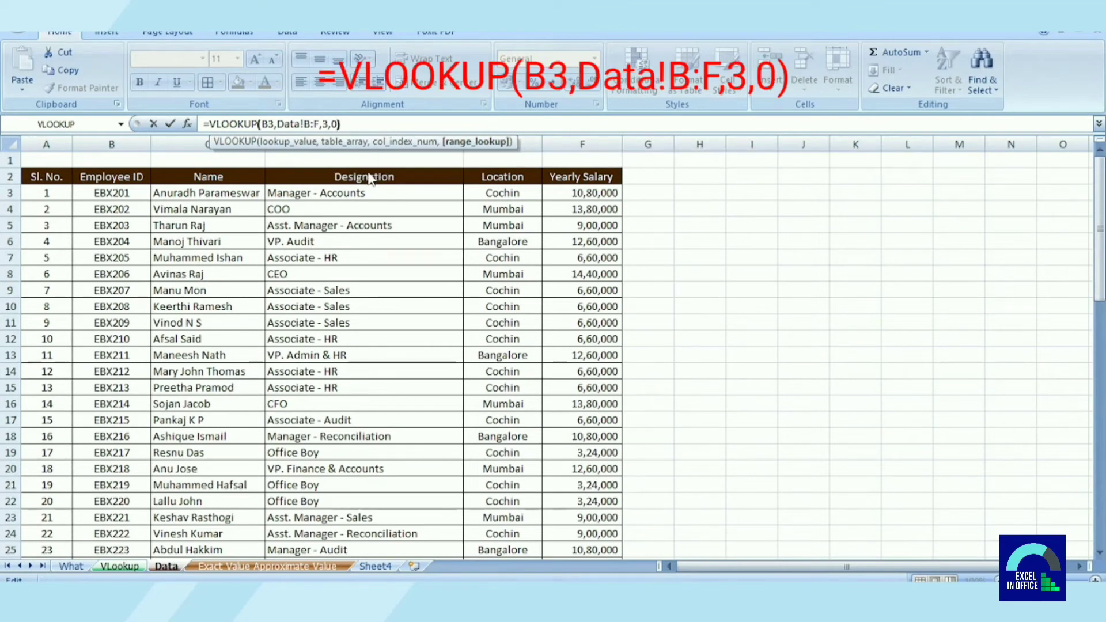
pyautogui.write(')')
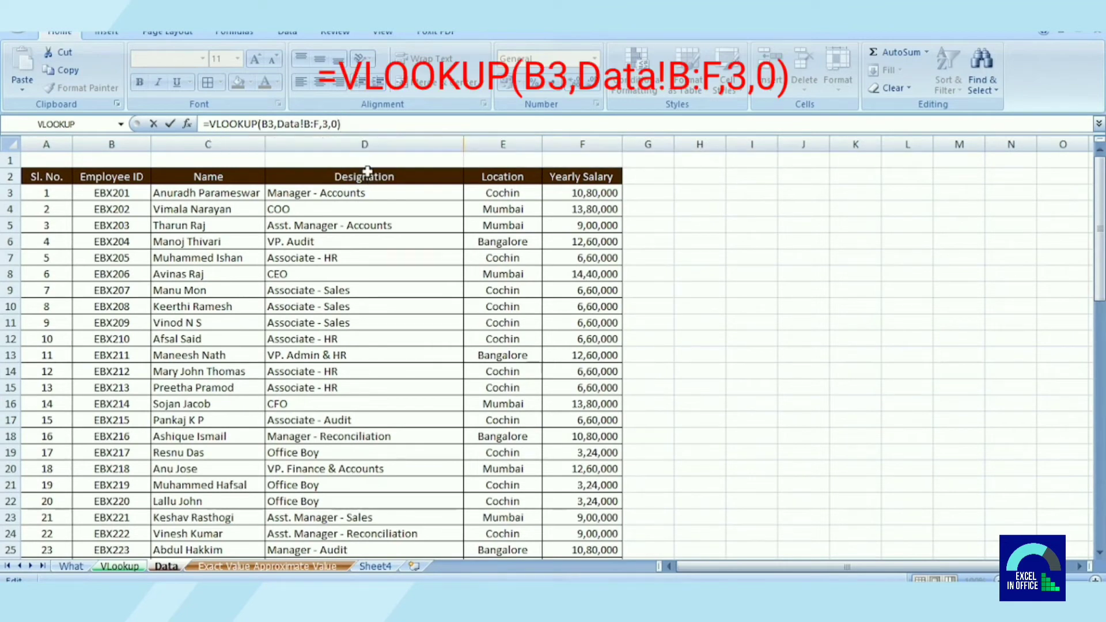
pyautogui.press('Return')
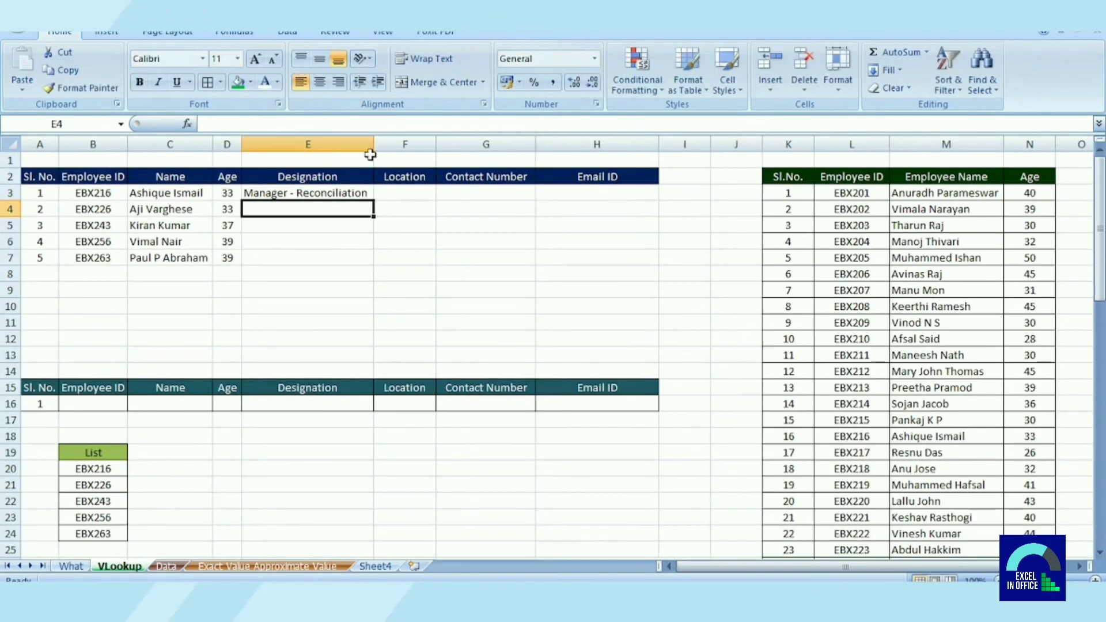
# Verify against the Data sheet, lock the range as Data!$B:$F, and fill E3 down to E7.
pyautogui.click(318, 192)
pyautogui.click(158, 194)
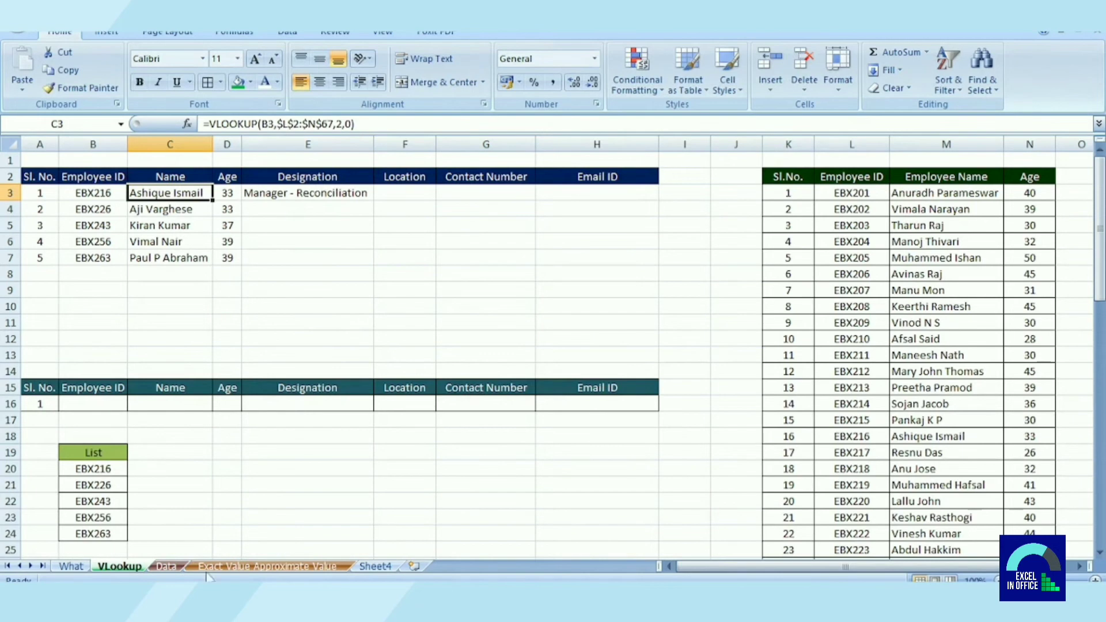
pyautogui.click(166, 566)
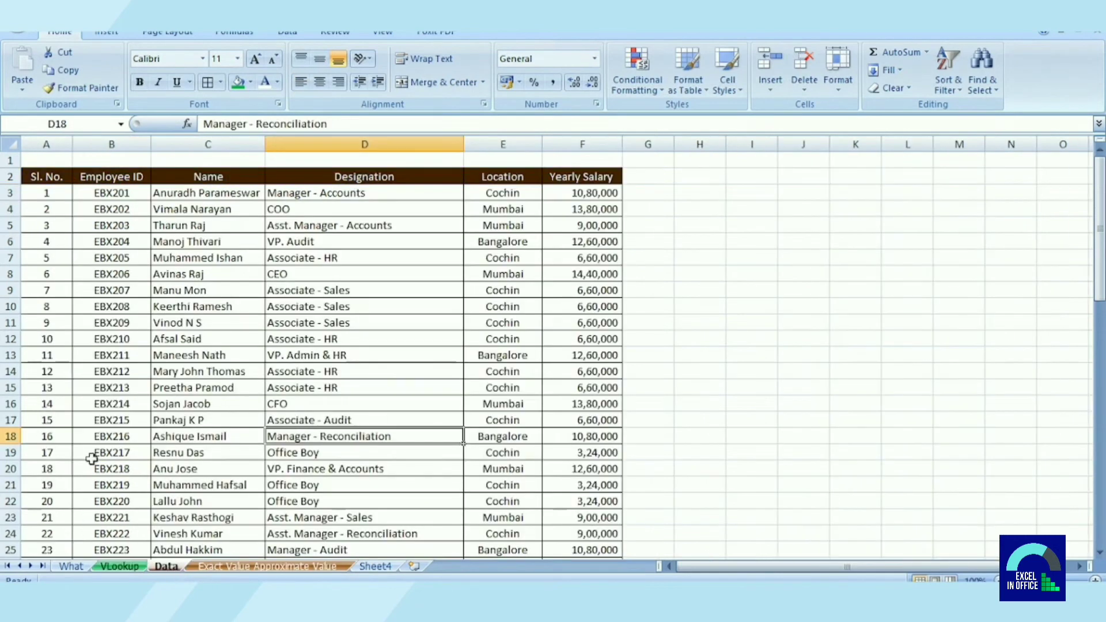
pyautogui.click(130, 438)
pyautogui.click(322, 438)
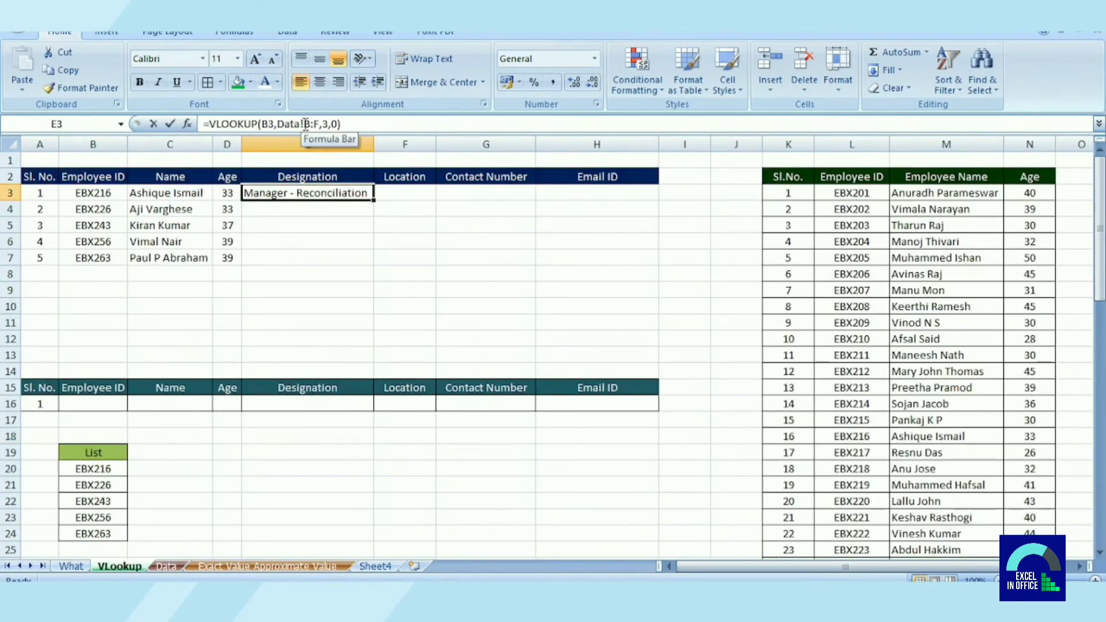
pyautogui.moveTo(306, 124); pyautogui.dragTo(319, 124)
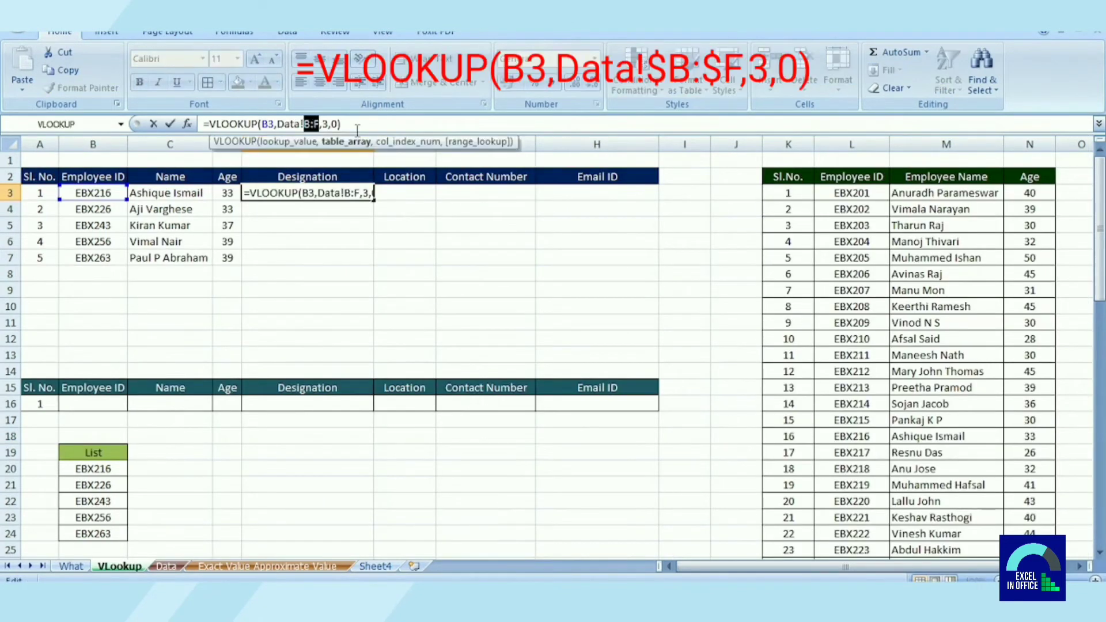
pyautogui.press('F4')
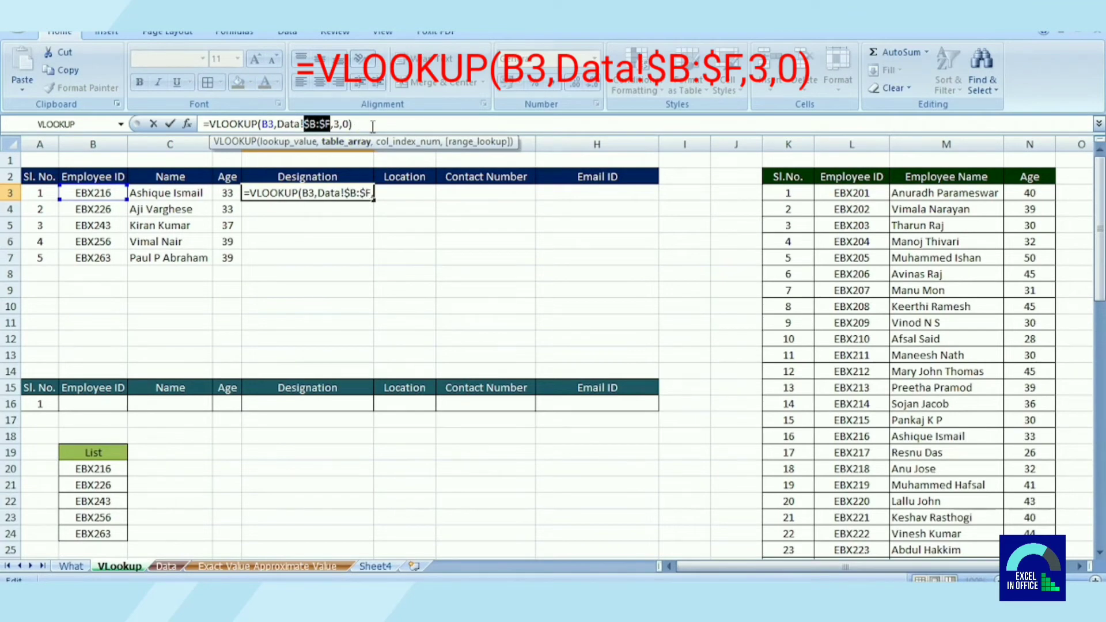
pyautogui.hotkey('ctrl', 'Return')
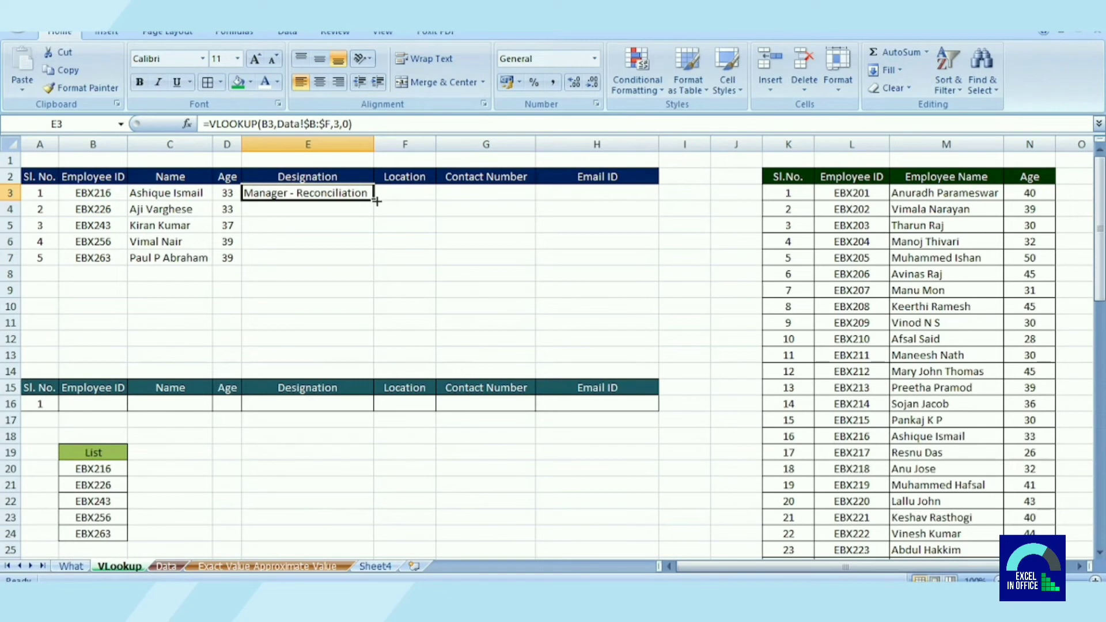
pyautogui.doubleClick(376, 201)
pyautogui.click(279, 209)
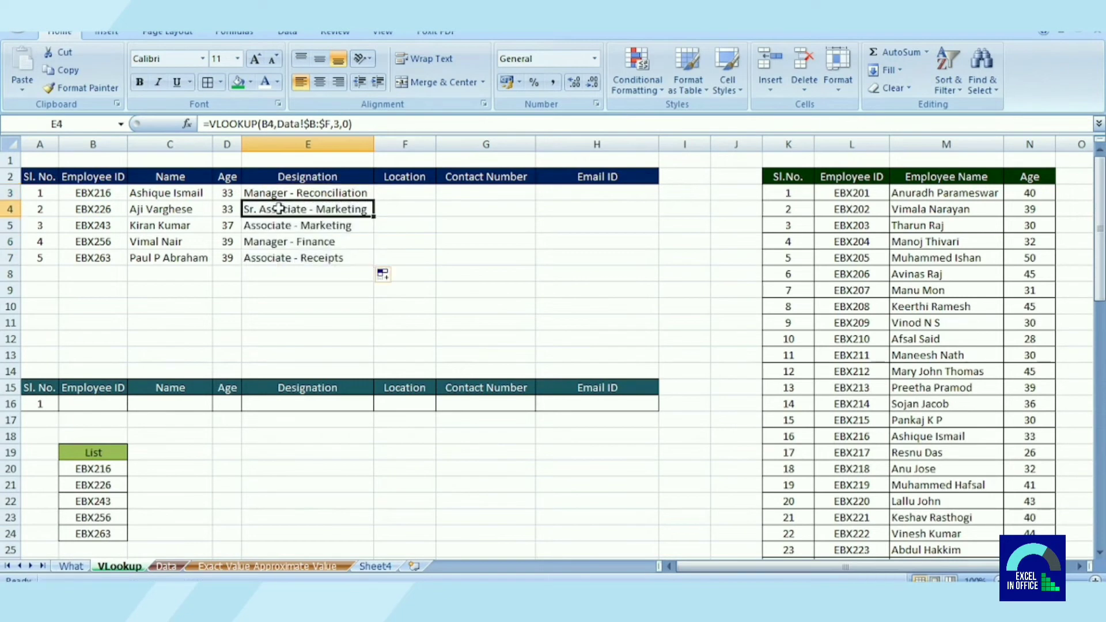
# Copy E3's designation lookup formula text from the formula bar.
pyautogui.click(320, 194)
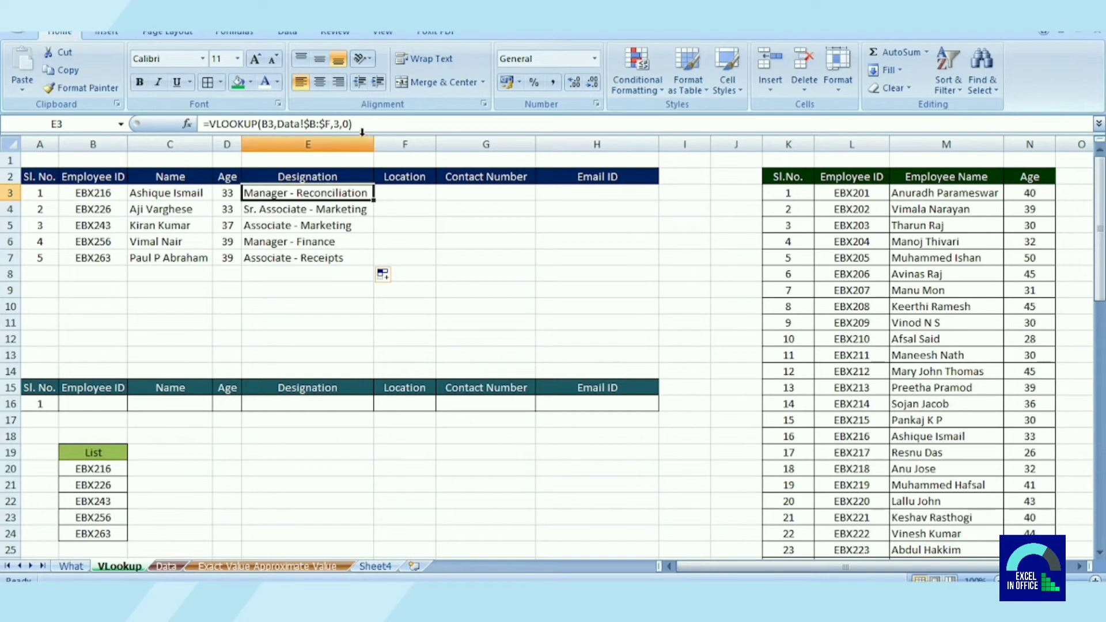
pyautogui.moveTo(369, 124); pyautogui.dragTo(136, 123)
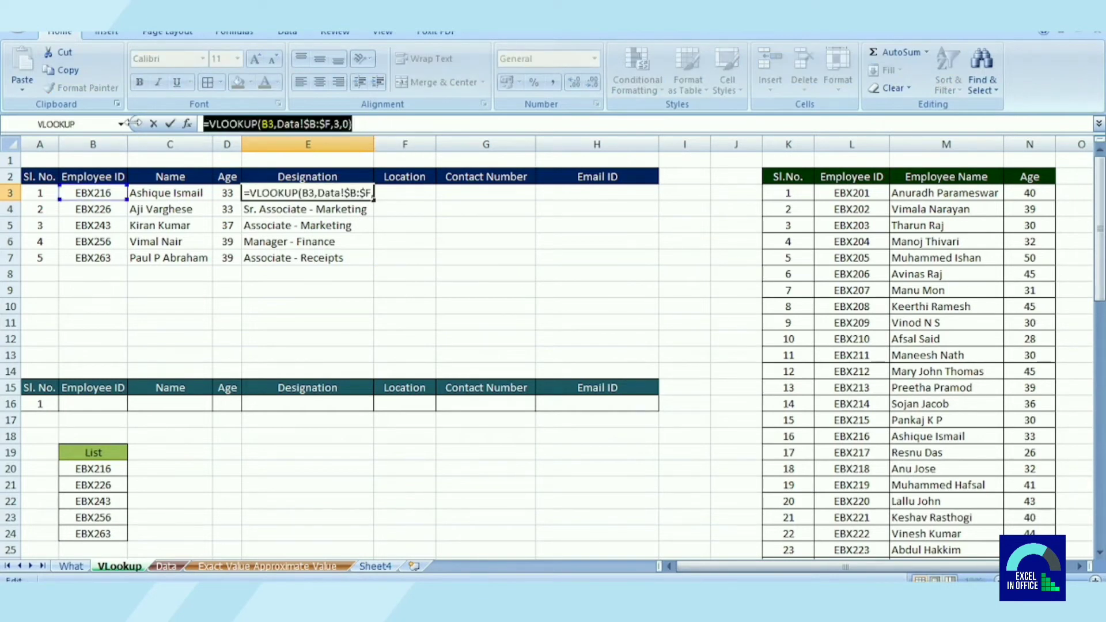
pyautogui.hotkey('ctrl', 'c')
pyautogui.press('Escape')
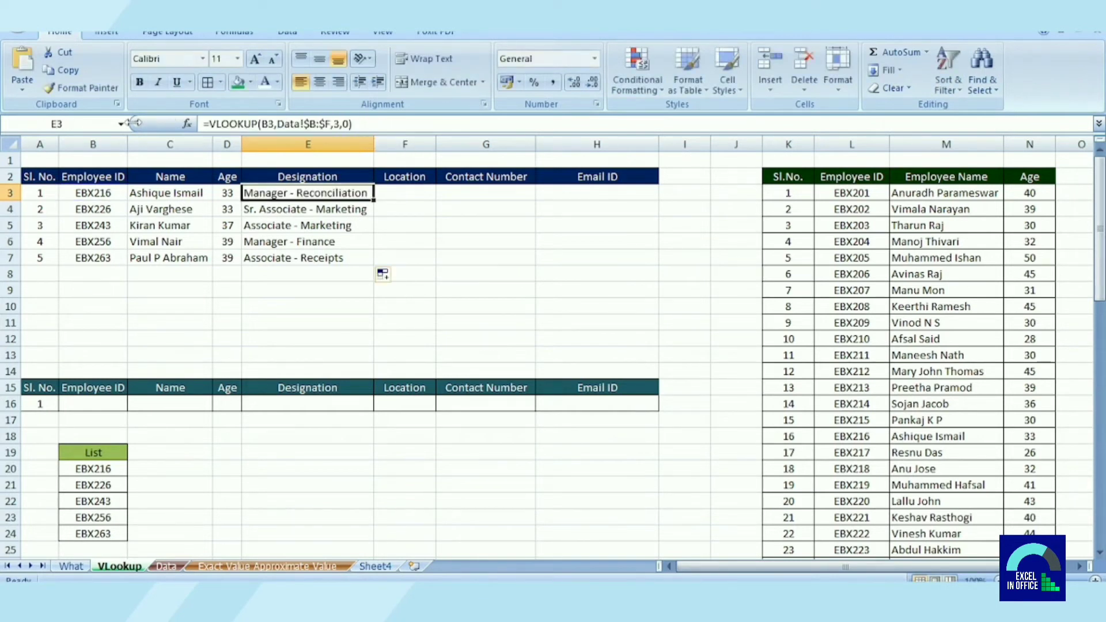
# Paste the copied lookup formula =VLOOKUP(B3,Data!$B:$F,3,0) into Location cell F3.
pyautogui.click(402, 193)
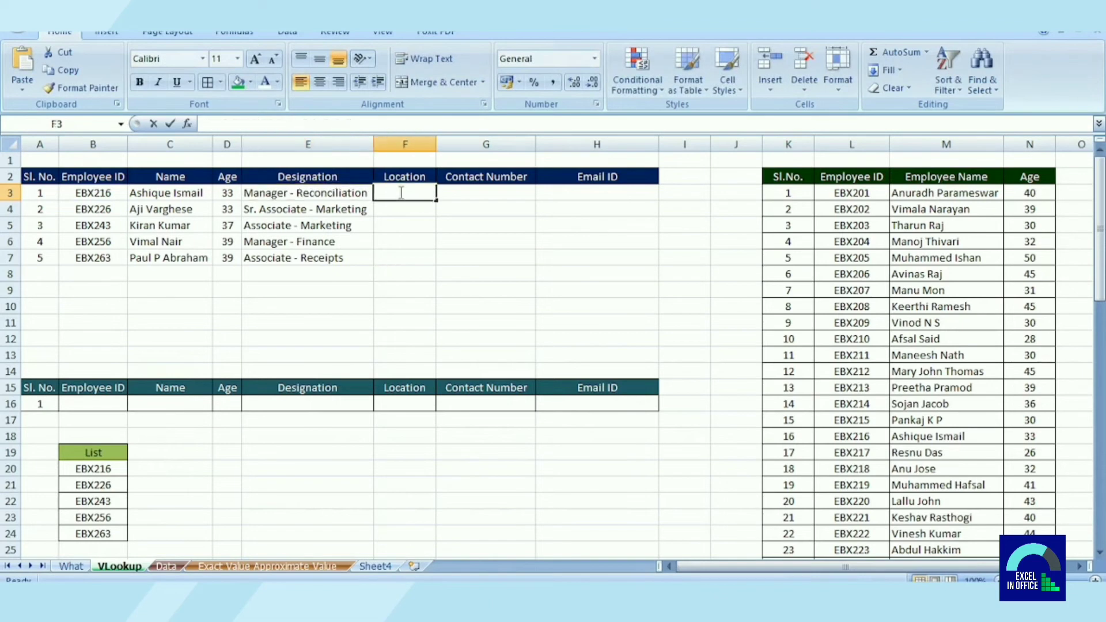
pyautogui.hotkey('ctrl', 'v')
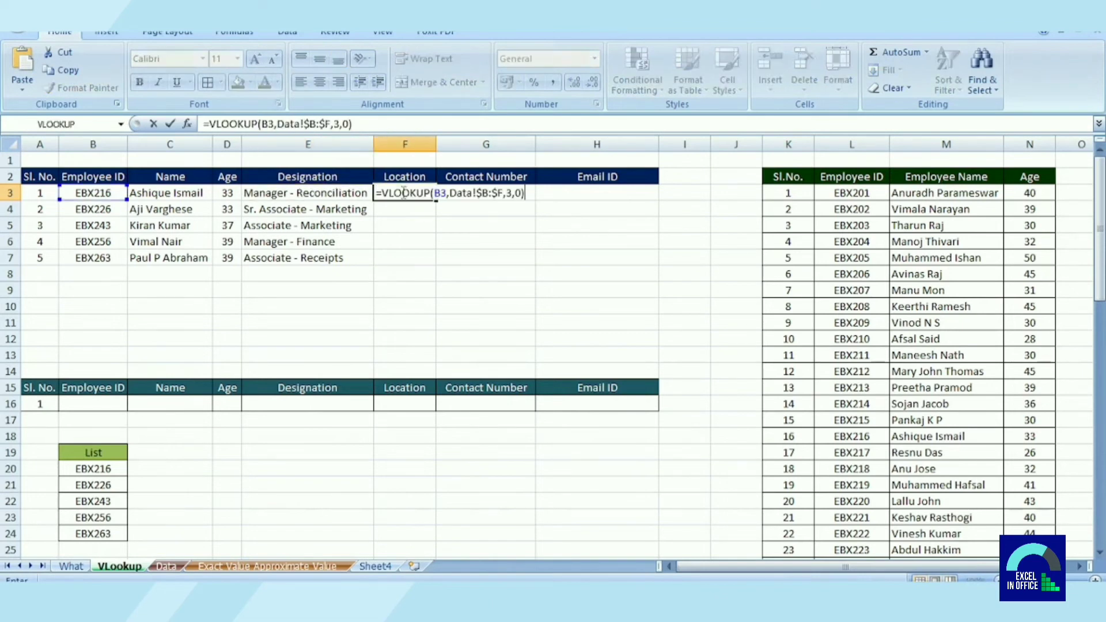
pyautogui.press('Return')
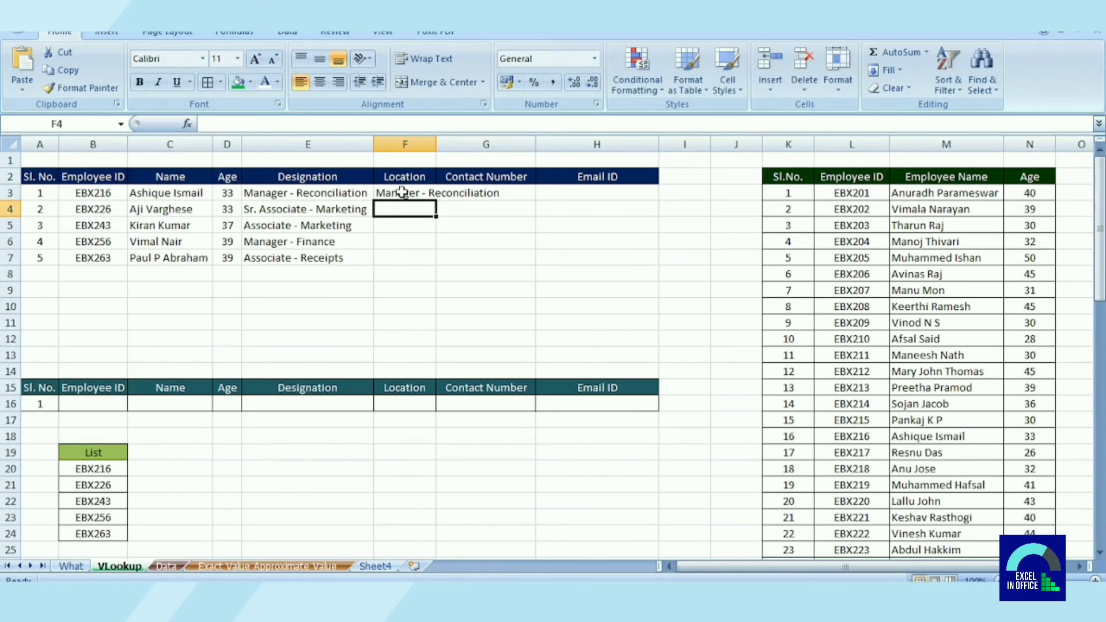
pyautogui.click(402, 193)
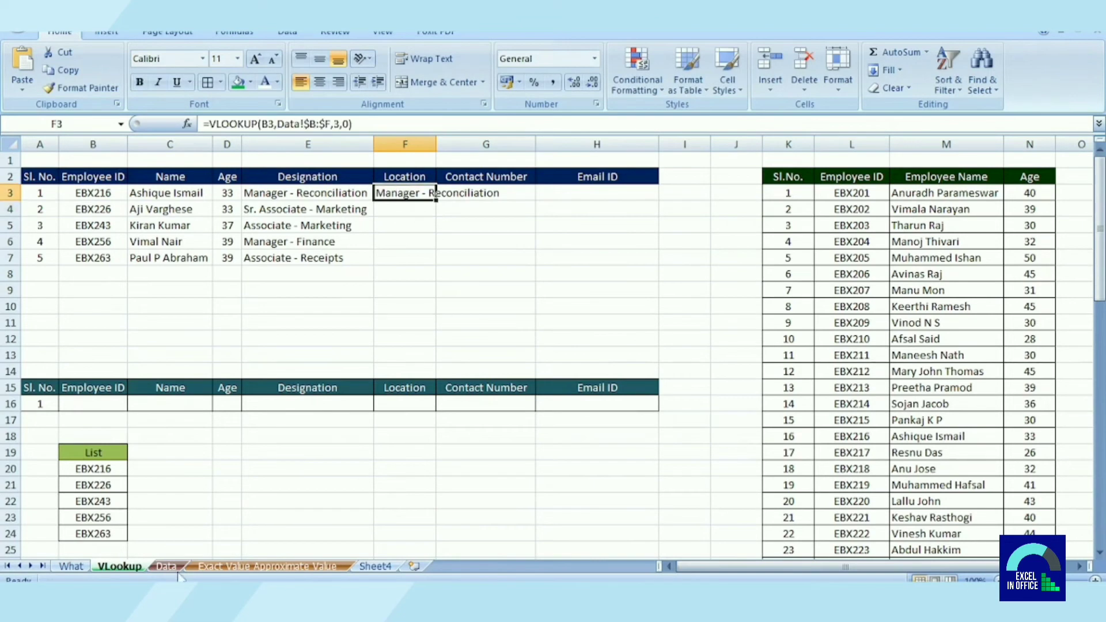
# On the Data sheet, count the columns from Employee ID to Location, then return to VLookup.
pyautogui.click(170, 567)
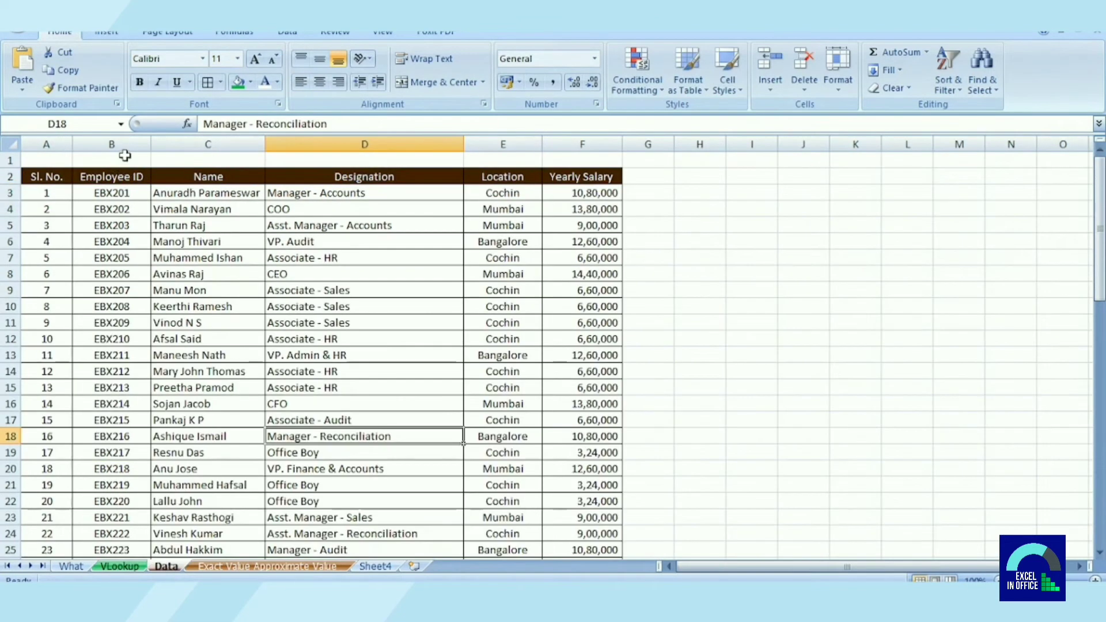
pyautogui.click(125, 155)
pyautogui.click(338, 156)
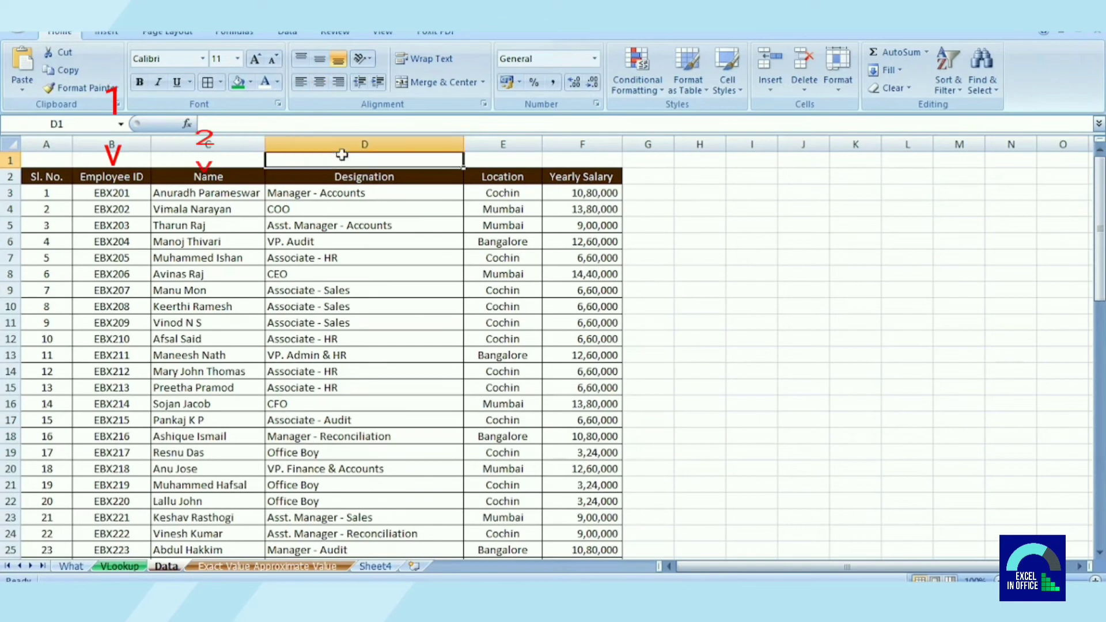
pyautogui.click(500, 160)
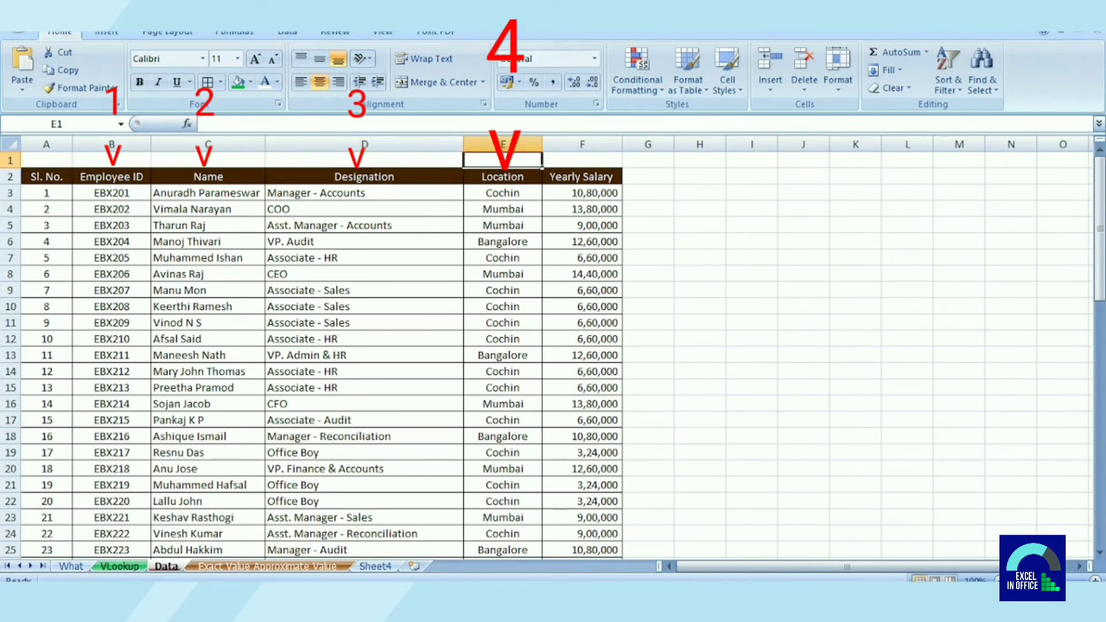
pyautogui.click(119, 567)
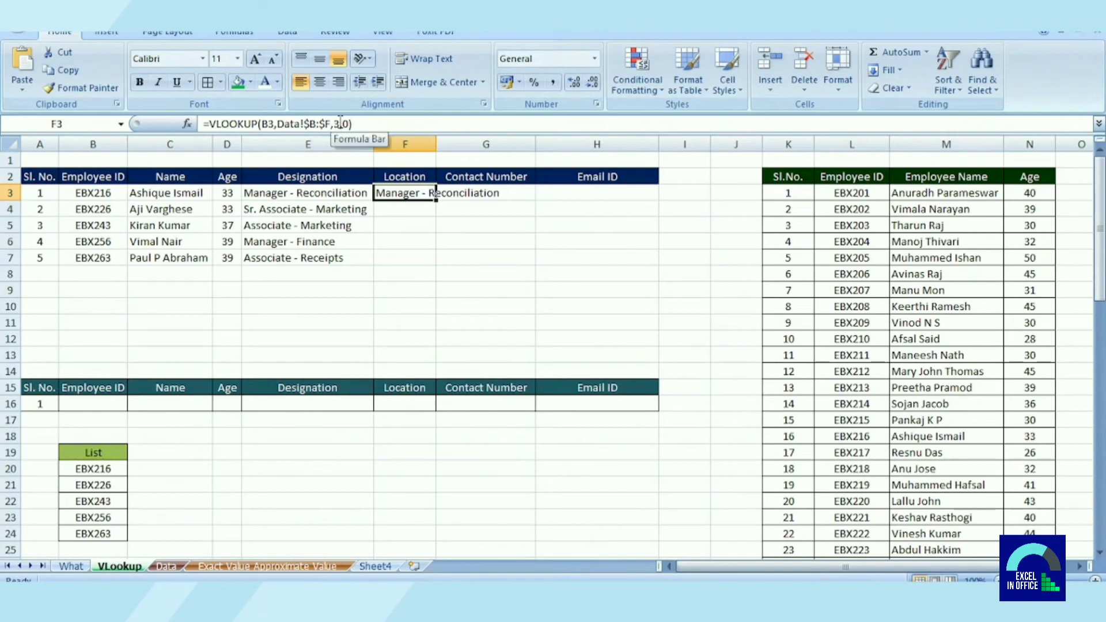
# Change F3's column index to 4 so it returns Bangalore, and fill it down to F7.
pyautogui.doubleClick(337, 124)
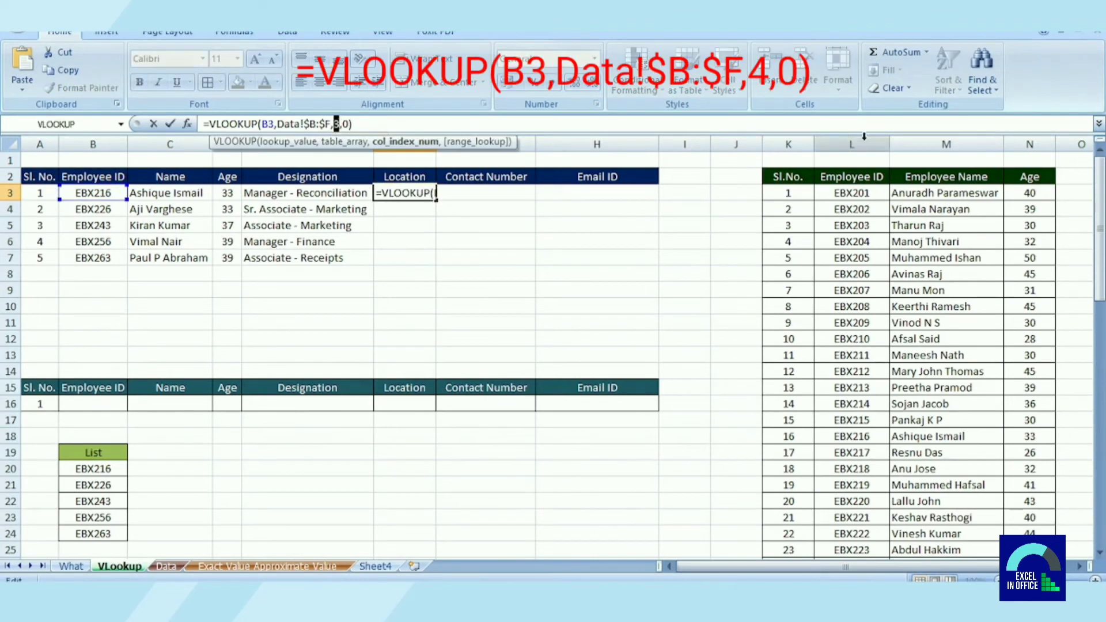
pyautogui.write('4')
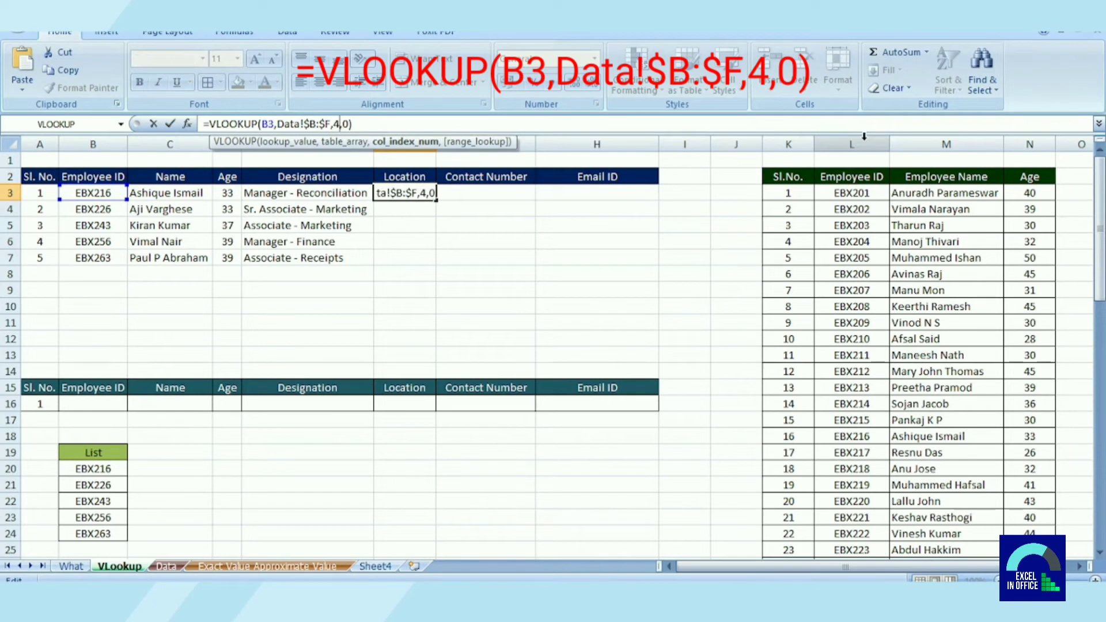
pyautogui.press('Return')
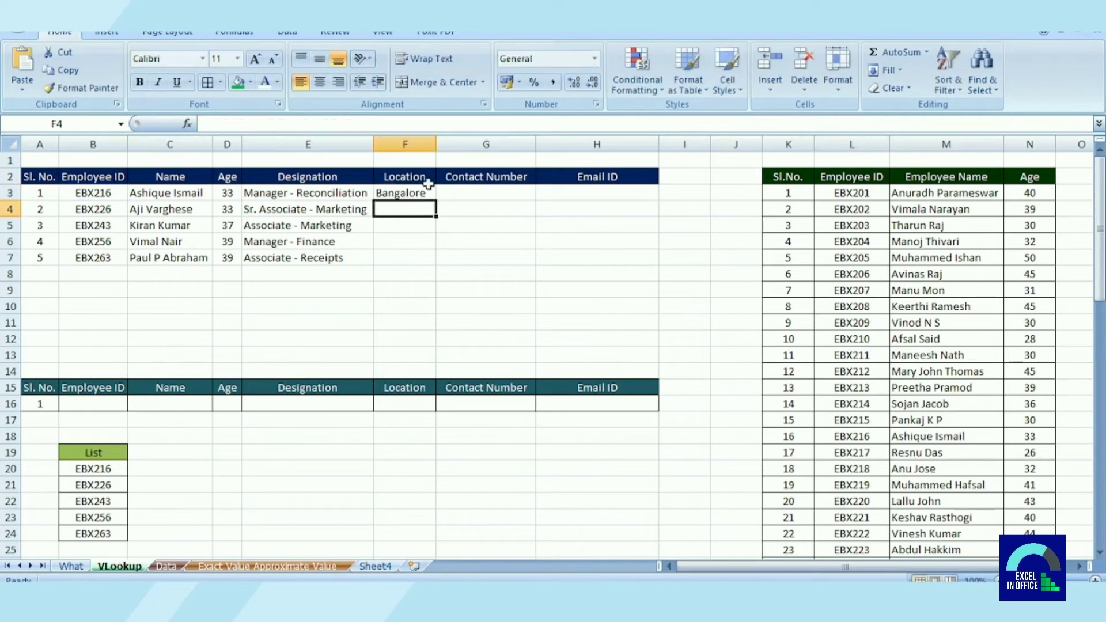
pyautogui.click(423, 192)
pyautogui.moveTo(436, 201); pyautogui.dragTo(439, 266)
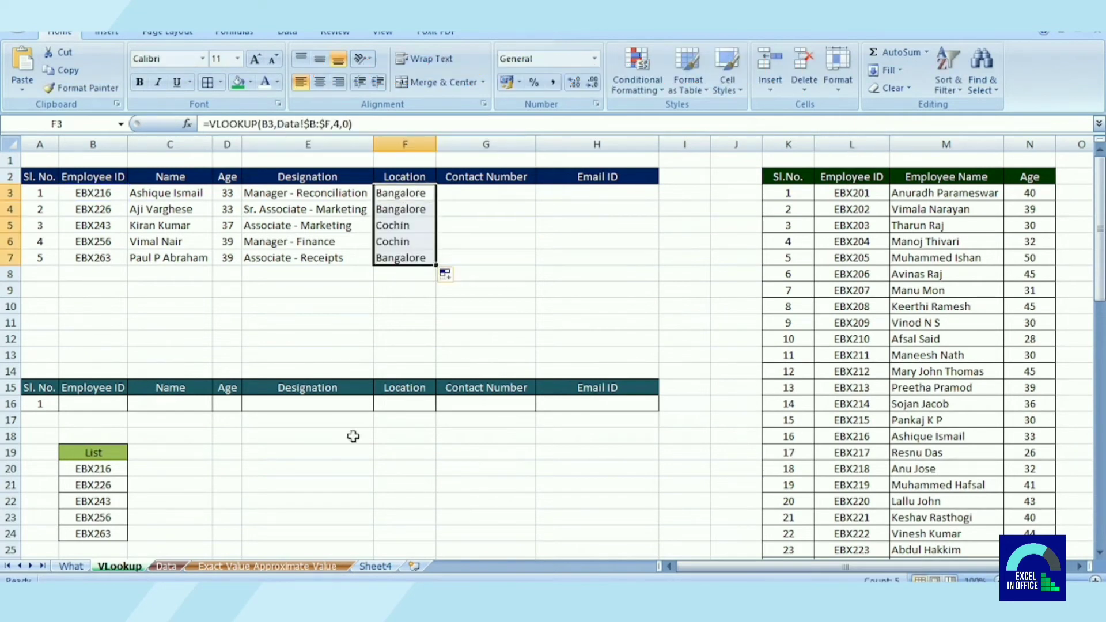
pyautogui.click(439, 304)
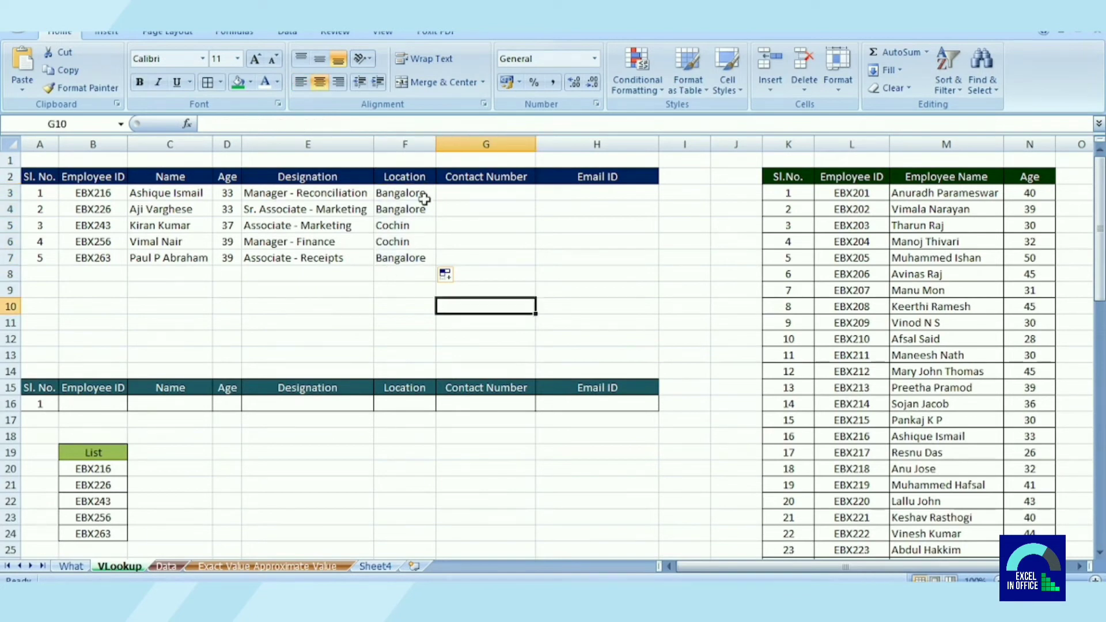
# Open the Data 2 workbook from the Vlookup folder.
pyautogui.click(621, 191)
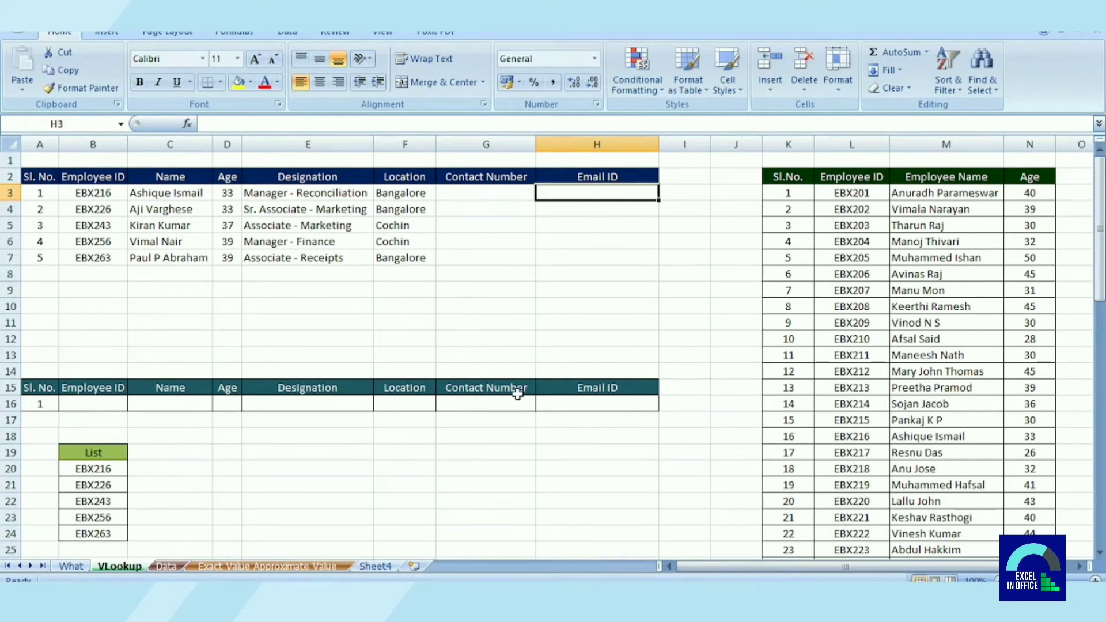
pyautogui.click(357, 573)
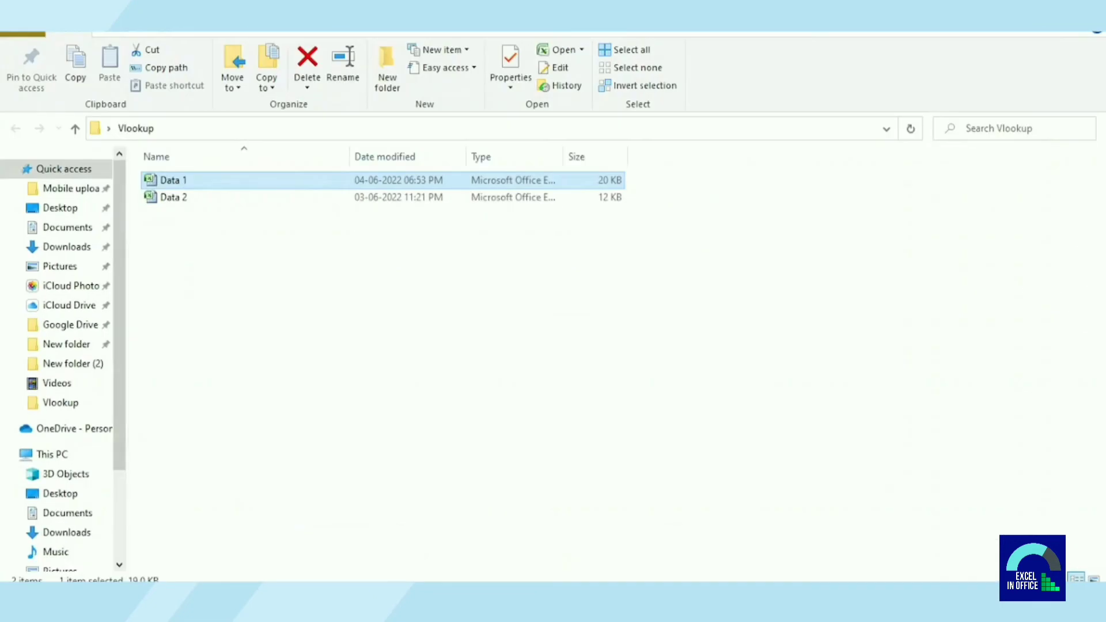
pyautogui.click(179, 200)
pyautogui.doubleClick(179, 199)
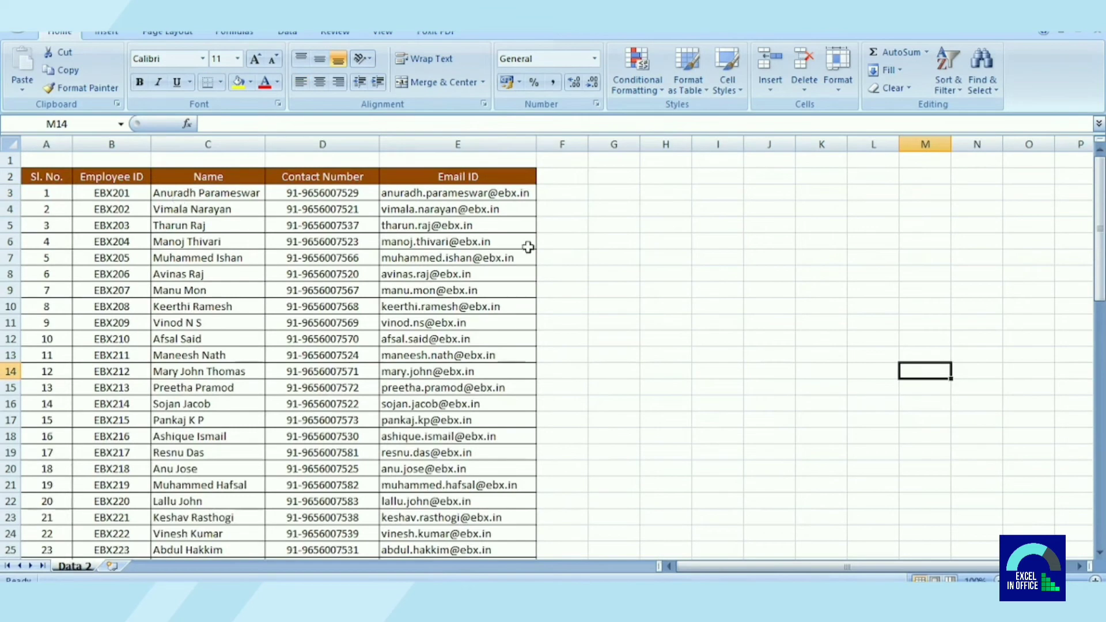
# Switch from Data 2 back to the Data 1 workbook's VLookup sheet.
pyautogui.click(671, 527)
pyautogui.click(728, 539)
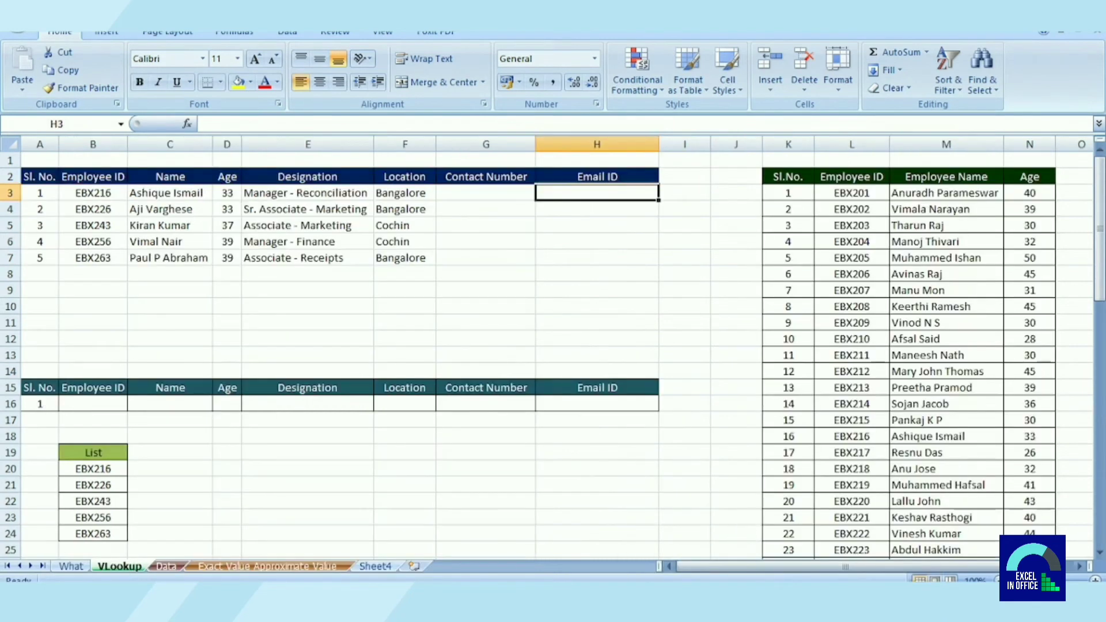
pyautogui.click(852, 538)
# Arrange all workbook windows horizontally with Arrange All so Data 1 and Data 2 stack.
pyautogui.click(383, 33)
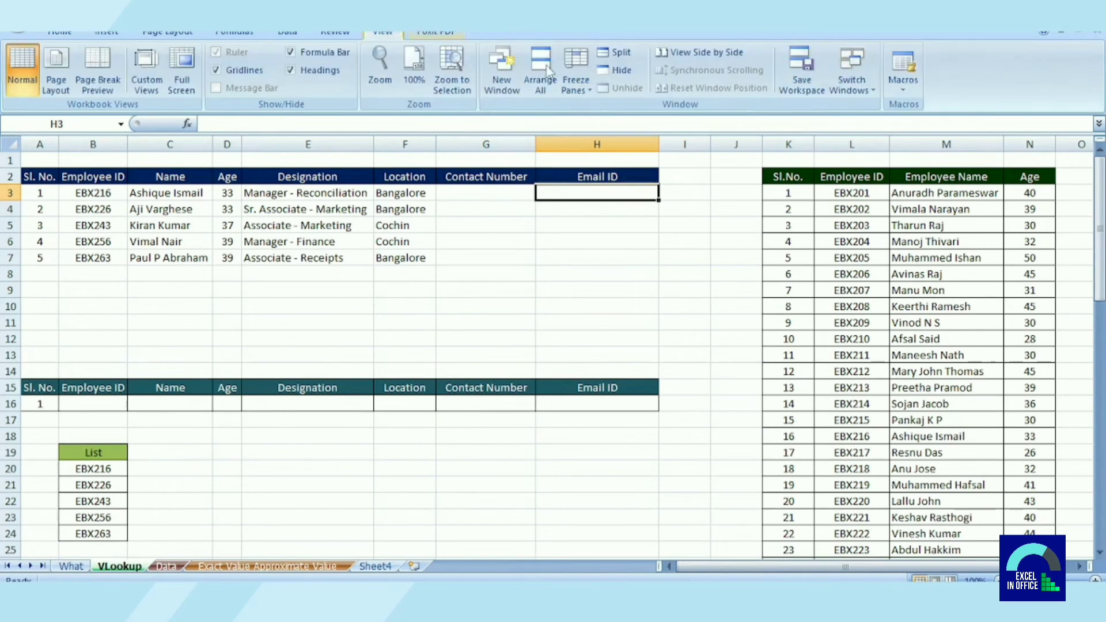
pyautogui.click(541, 81)
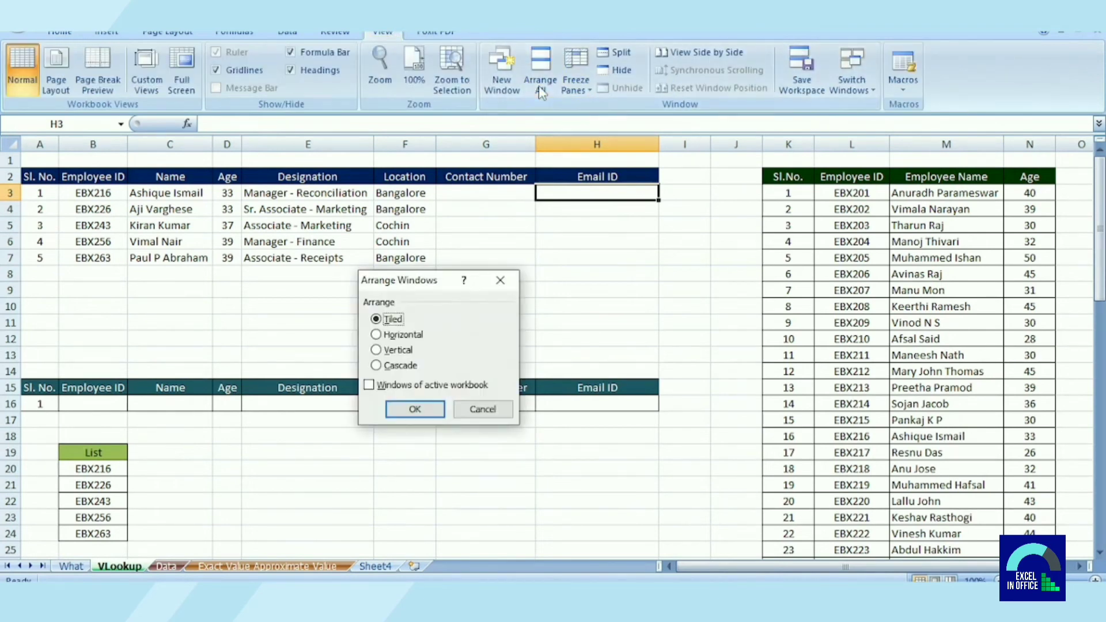
pyautogui.click(417, 338)
pyautogui.click(402, 409)
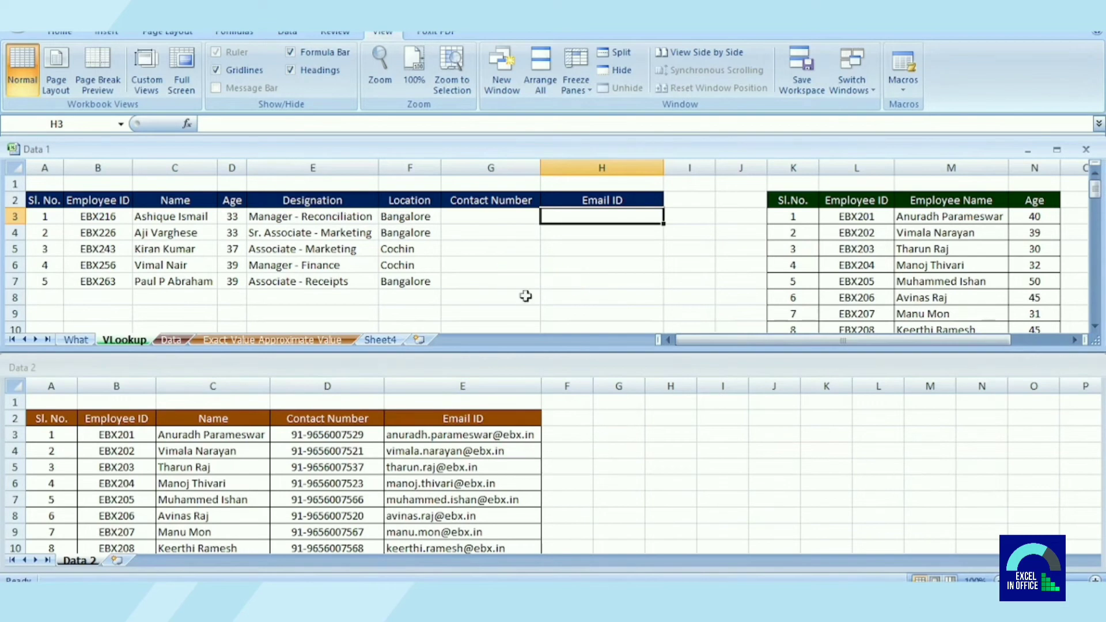
# Start G3's formula as =VLOOKUP(B3, using the employee ID as the lookup value.
pyautogui.click(467, 217)
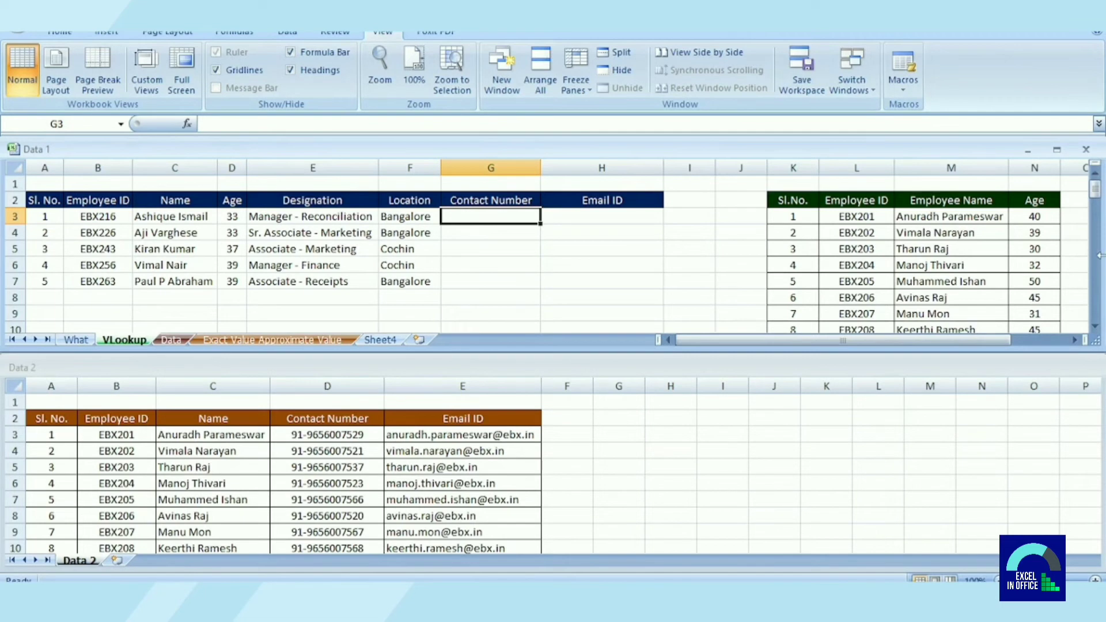
pyautogui.write('=')
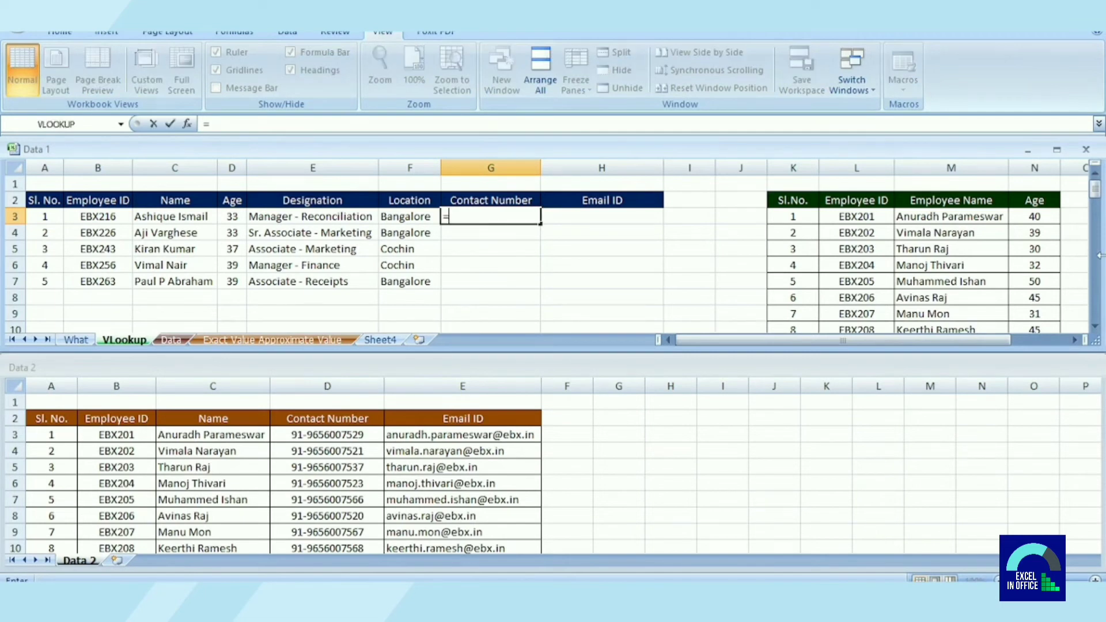
pyautogui.write('VLOOKU')
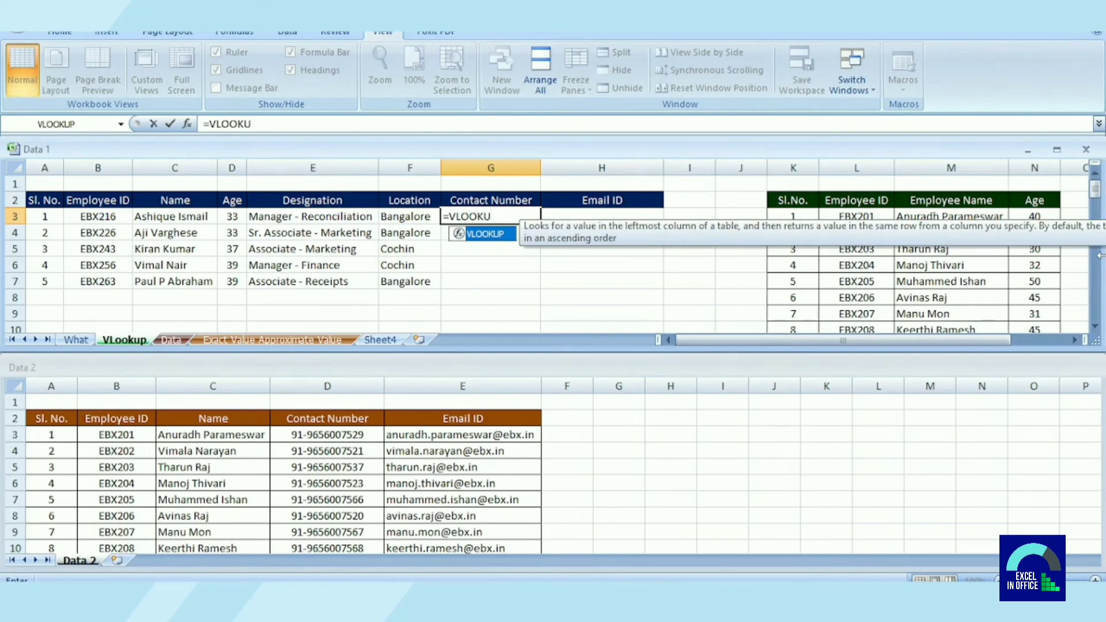
pyautogui.doubleClick(504, 236)
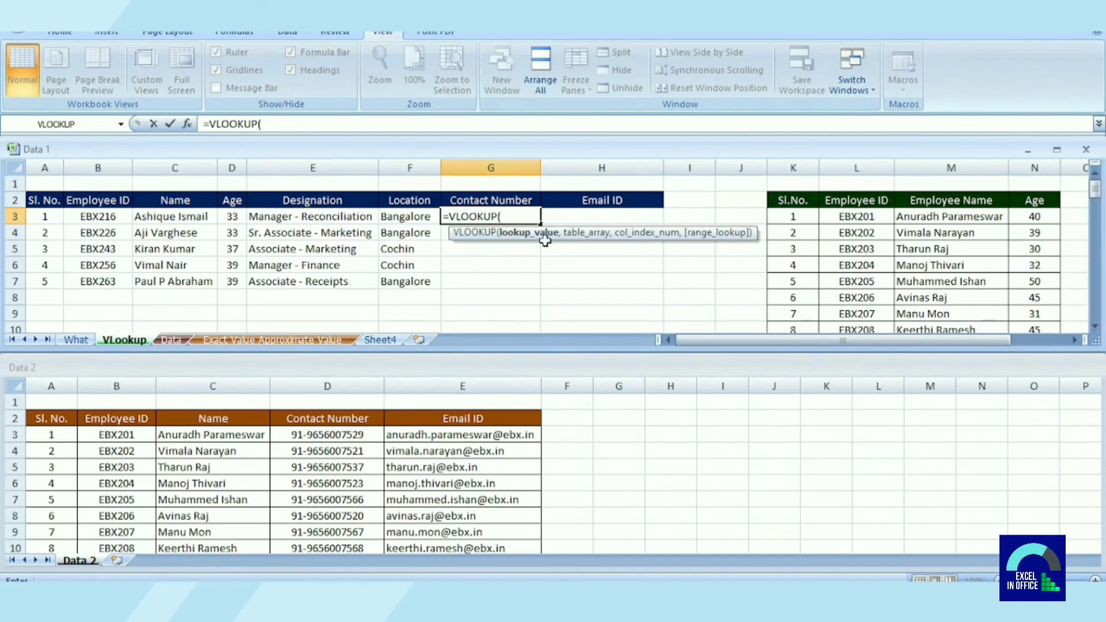
pyautogui.click(119, 216)
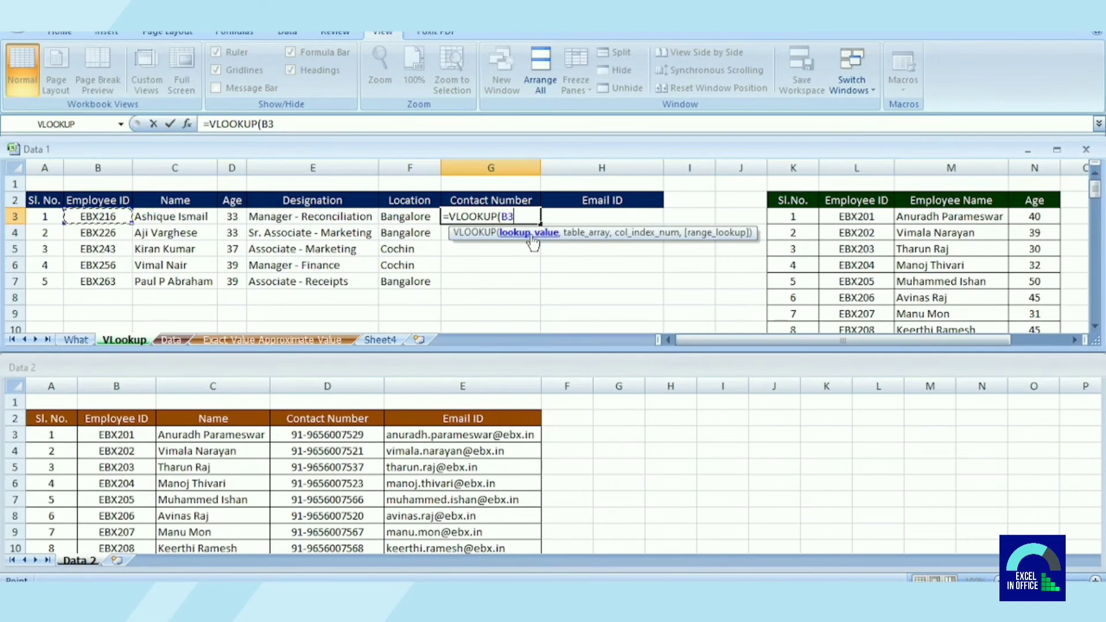
pyautogui.write(',')
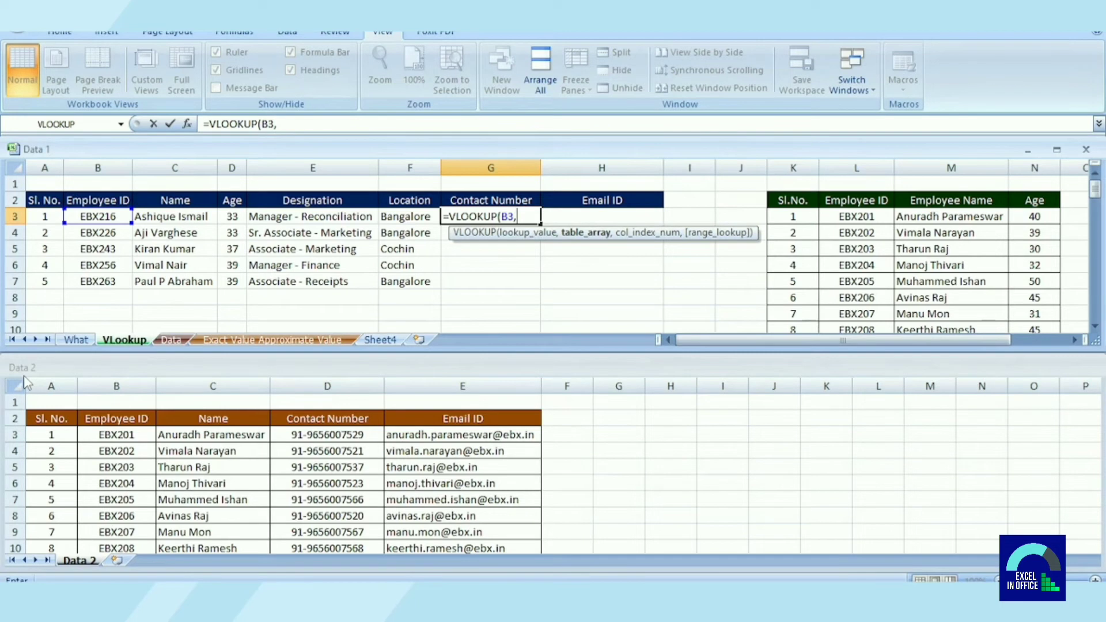
# Set G3's table range to Data 2's columns B:E, with column index 3 and exact match 0.
pyautogui.click(45, 382)
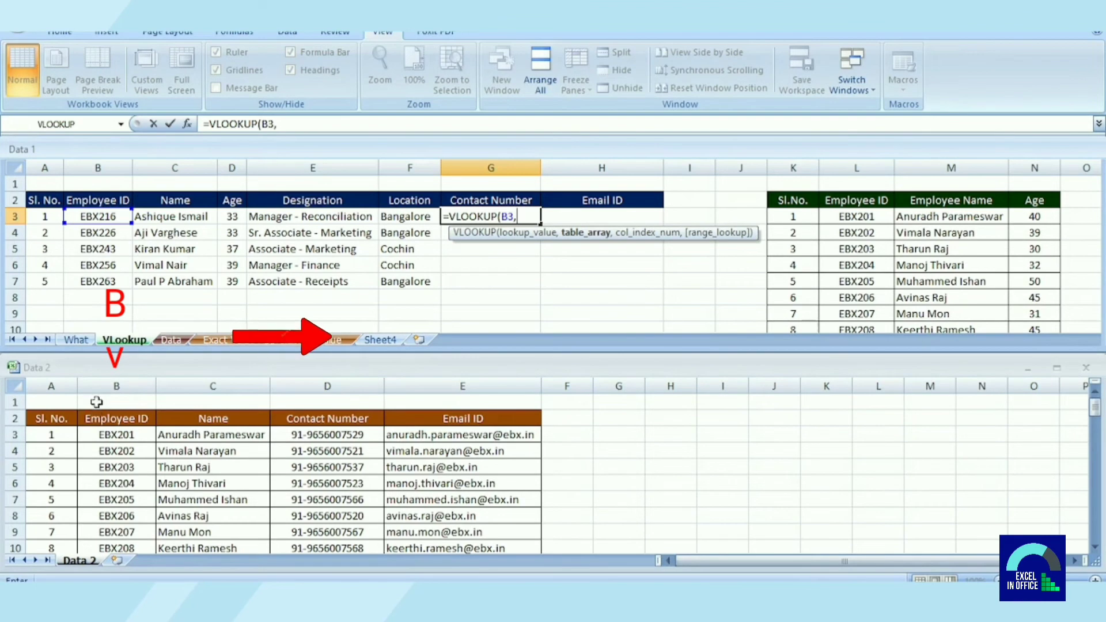
pyautogui.click(109, 381)
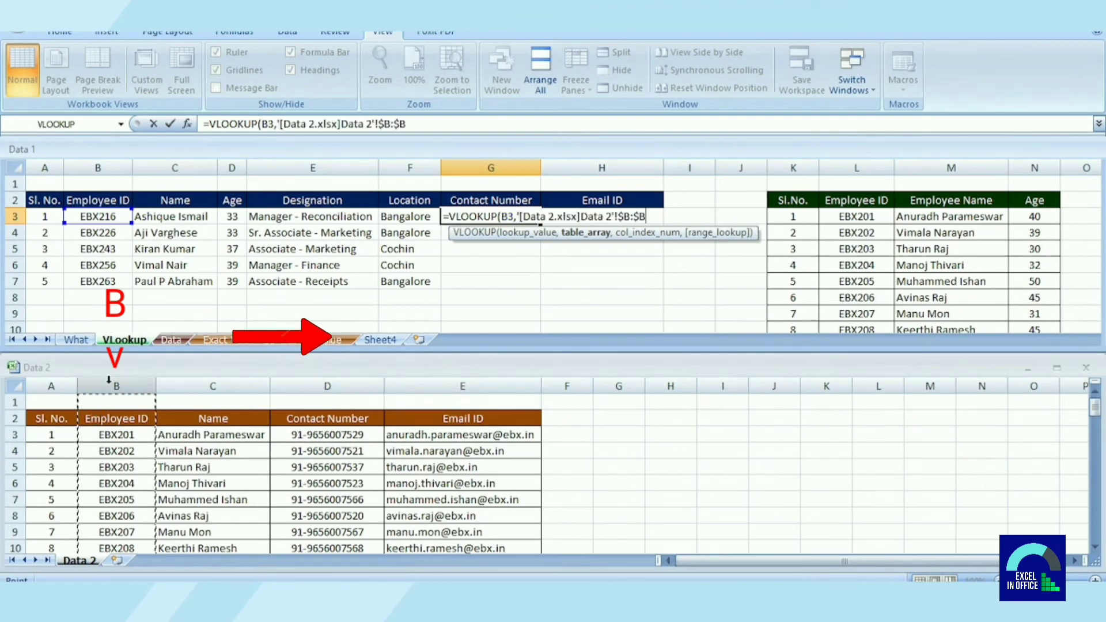
pyautogui.moveTo(109, 380); pyautogui.dragTo(402, 387)
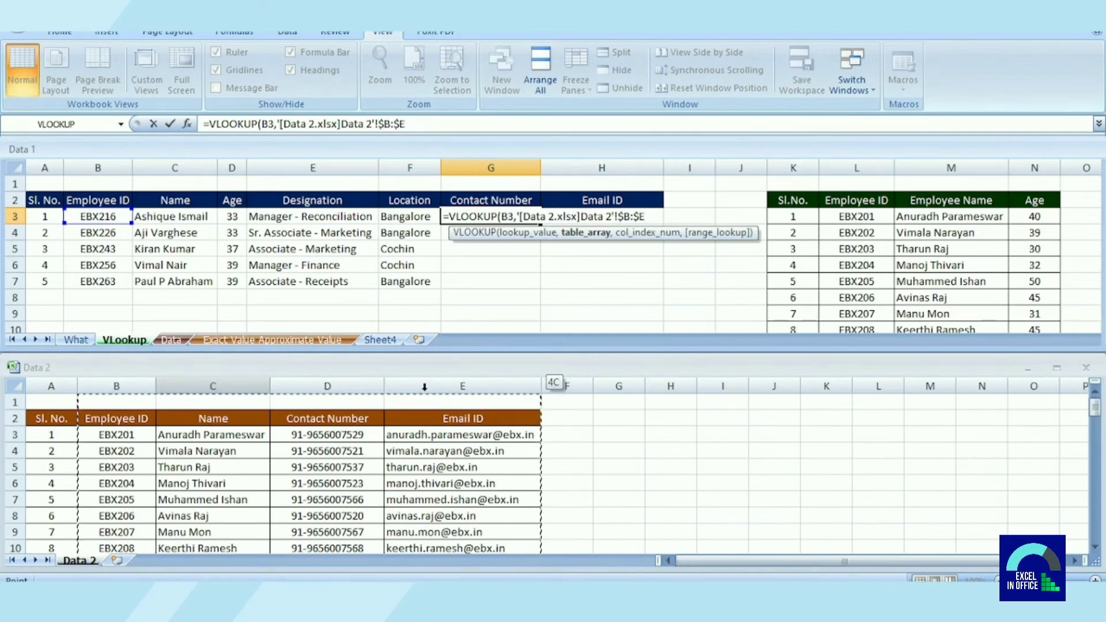
pyautogui.moveTo(425, 387); pyautogui.dragTo(427, 388)
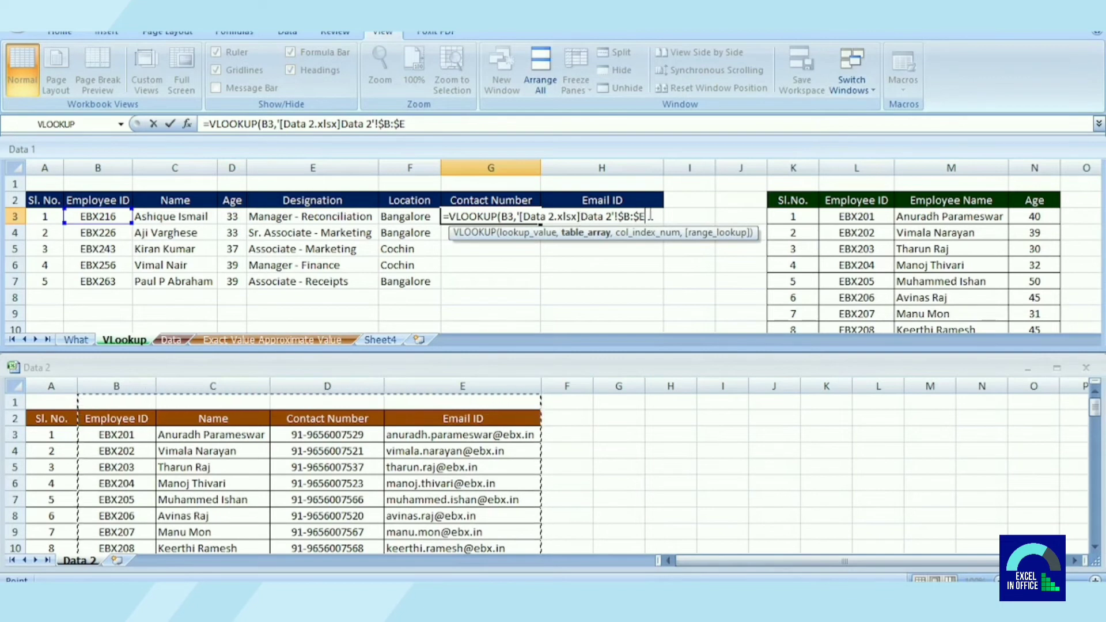
pyautogui.write(',')
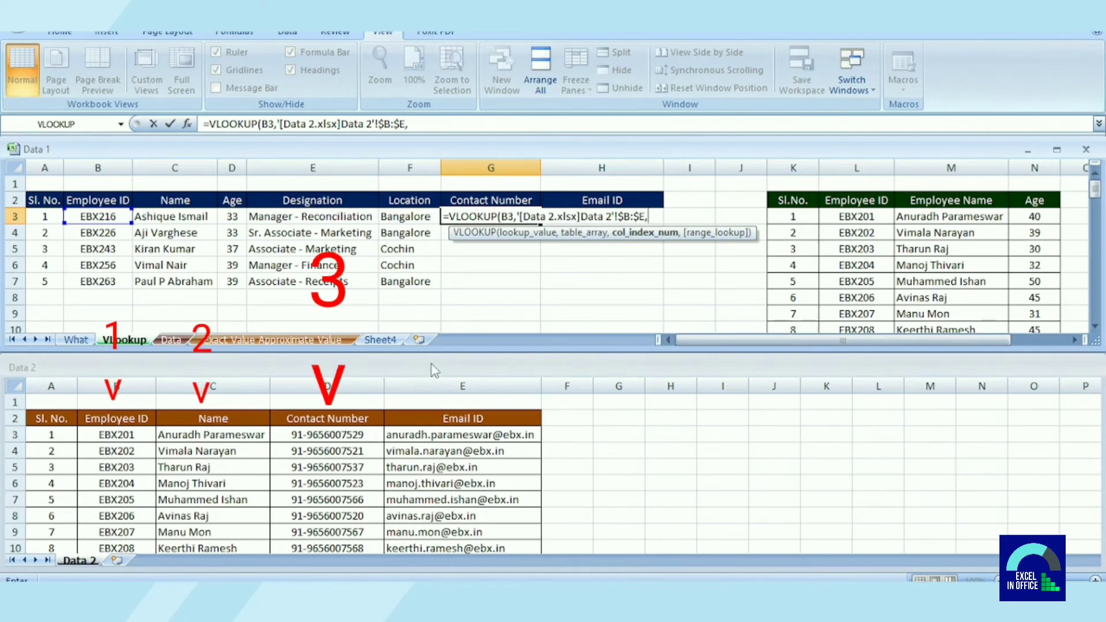
pyautogui.write('3')
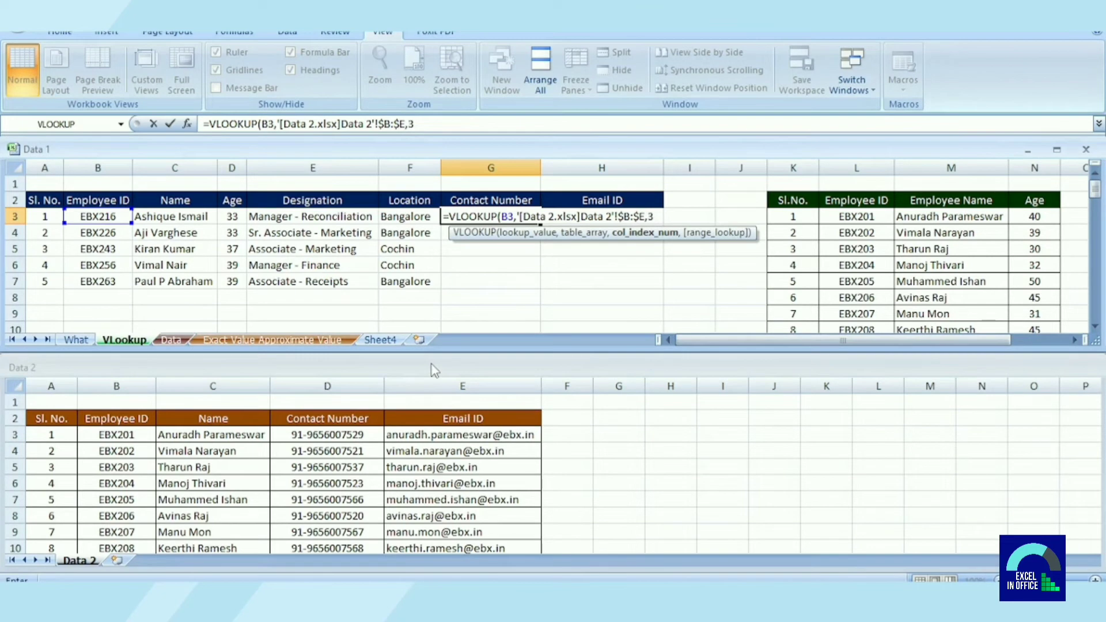
pyautogui.write(',')
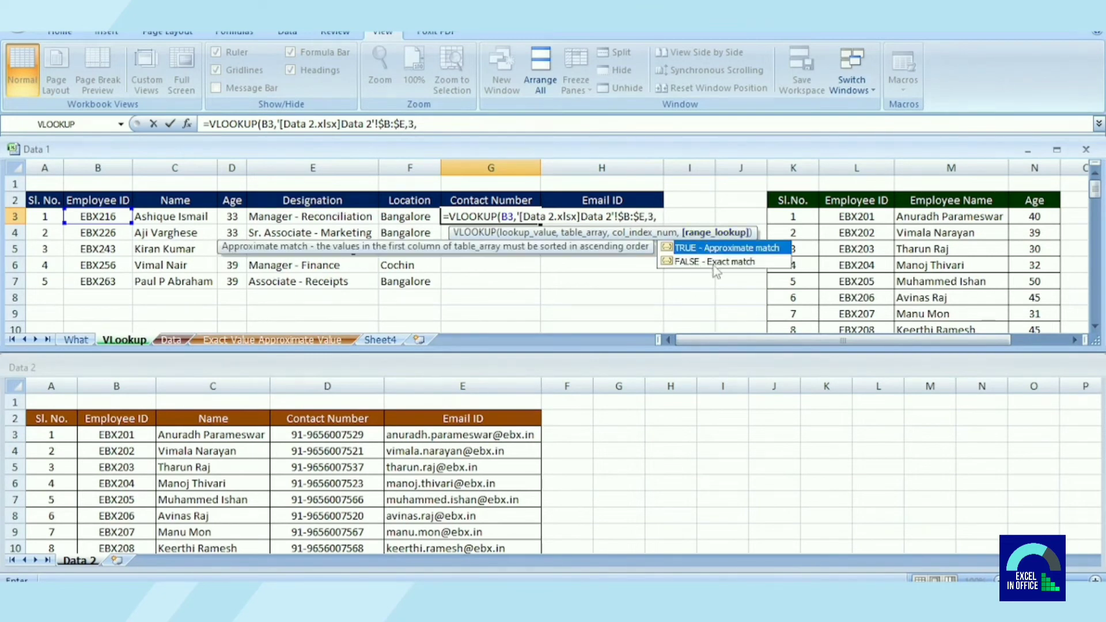
pyautogui.write('0')
pyautogui.press('Escape')
pyautogui.write(')')
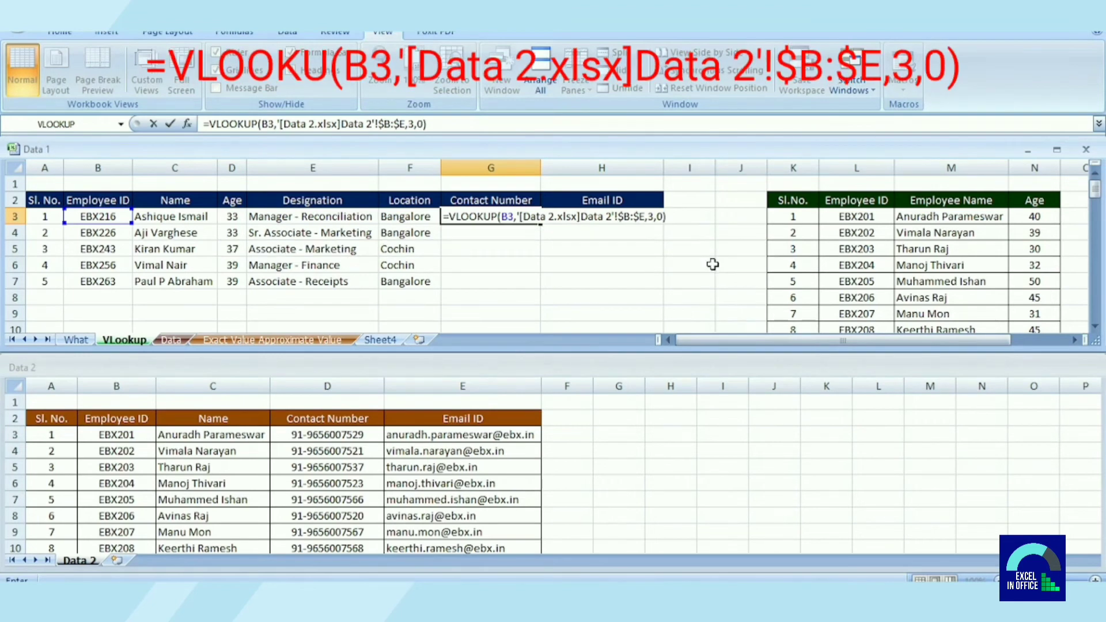
pyautogui.press('Return')
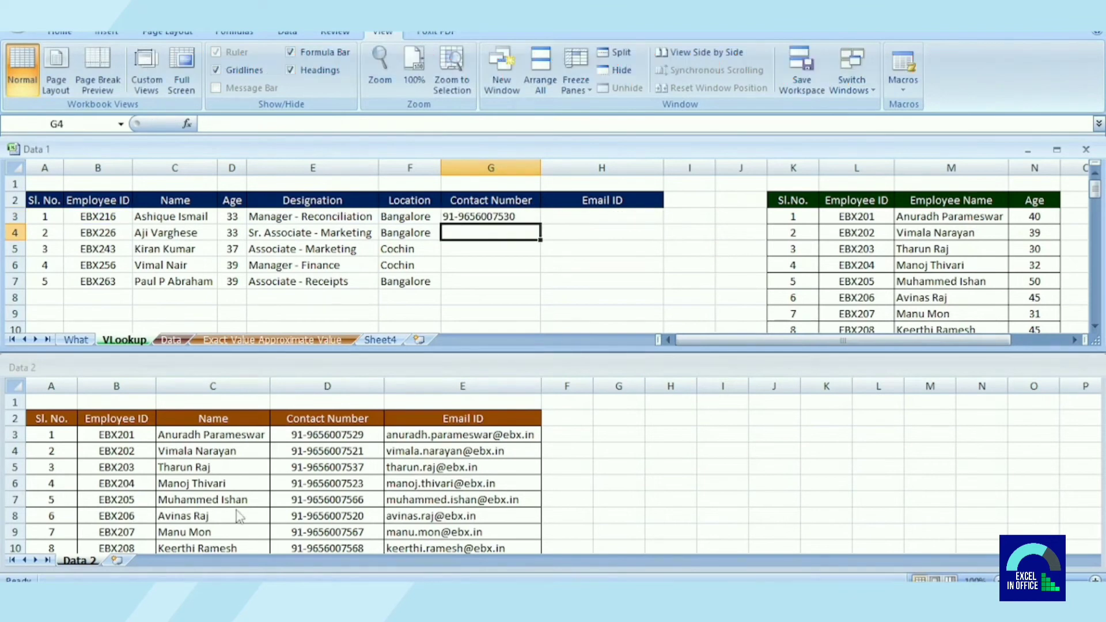
# Scroll Data 2 to the EBX216 record in row 18 and compare its contact number.
pyautogui.scroll(-1, 199, 461)
pyautogui.scroll(1, 239, 443)
pyautogui.click(285, 488)
pyautogui.scroll(-1, 284, 489)
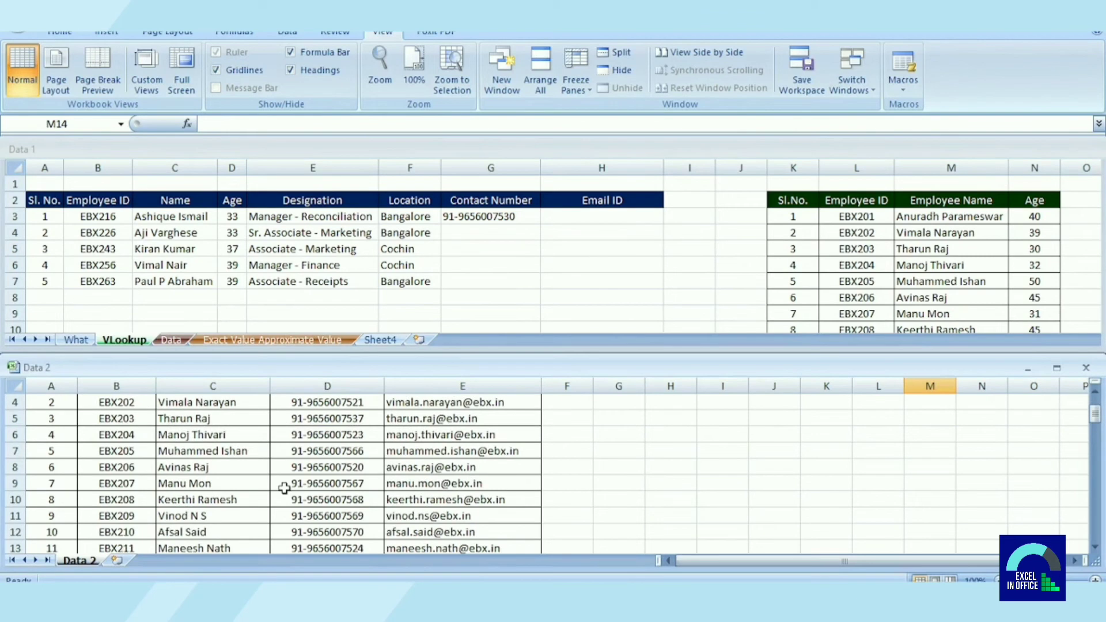
pyautogui.scroll(-1, 285, 489)
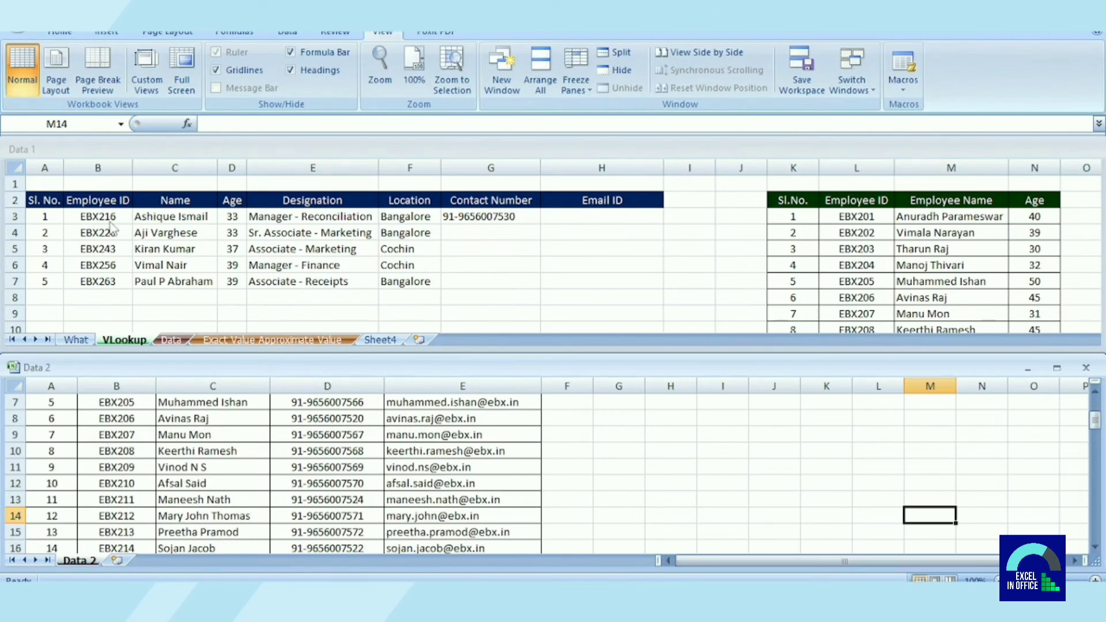
pyautogui.scroll(-1, 142, 500)
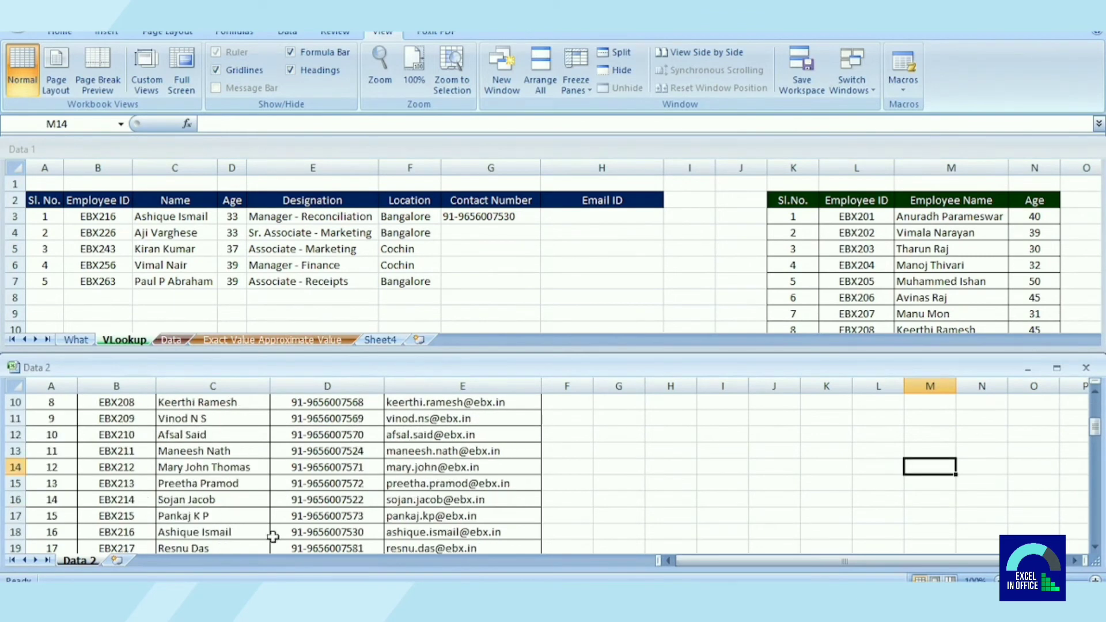
pyautogui.click(333, 533)
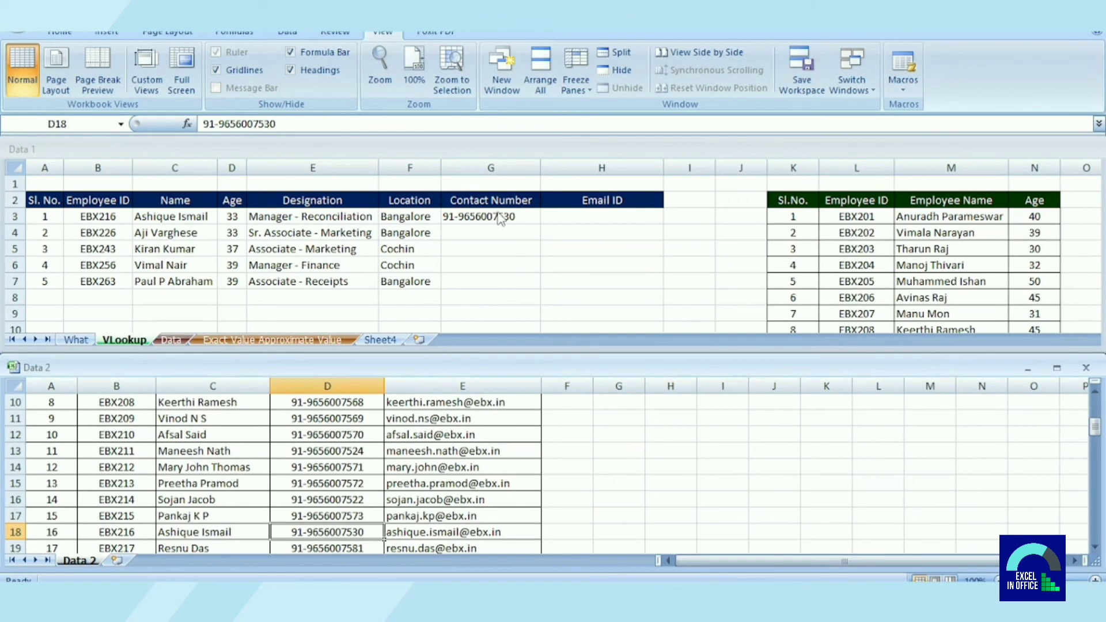
# Select G3's full lookup formula text in the formula bar to copy it.
pyautogui.click(522, 236)
pyautogui.click(522, 216)
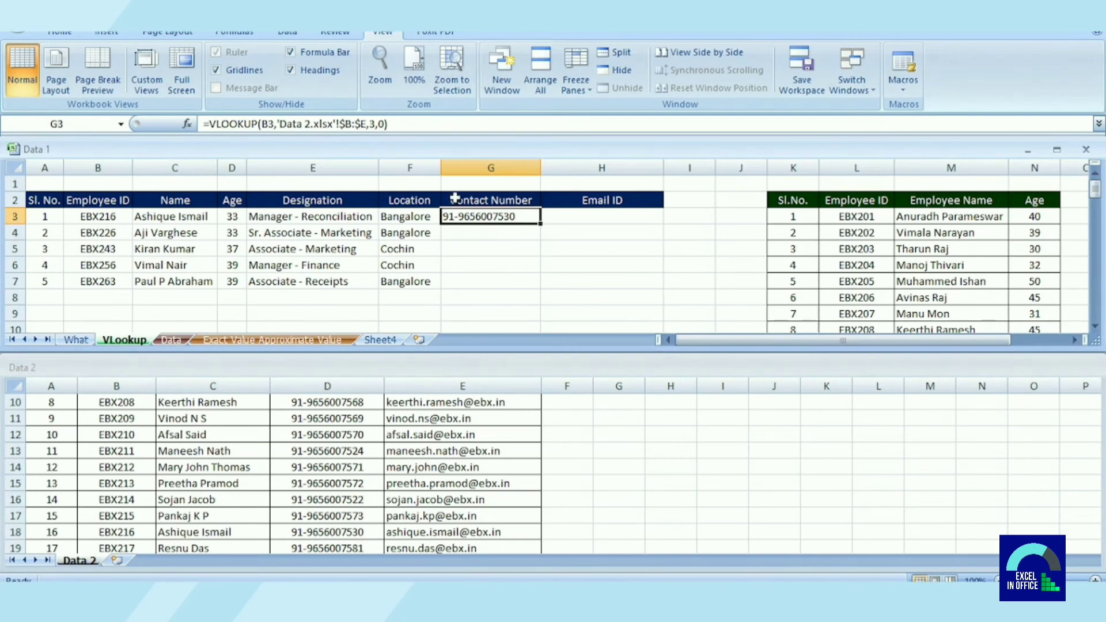
pyautogui.moveTo(408, 125); pyautogui.dragTo(167, 128)
pyautogui.hotkey('ctrl', 'c')
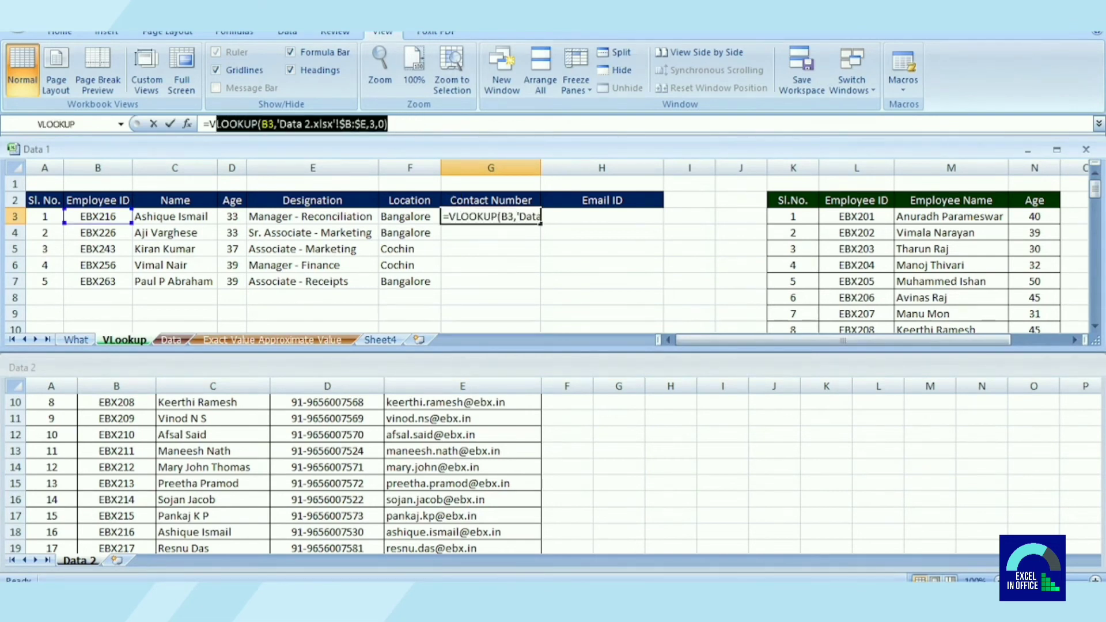
# Paste G3's lookup into H3 and change its column index from 3 to 4 for the email ID.
pyautogui.click(167, 127)
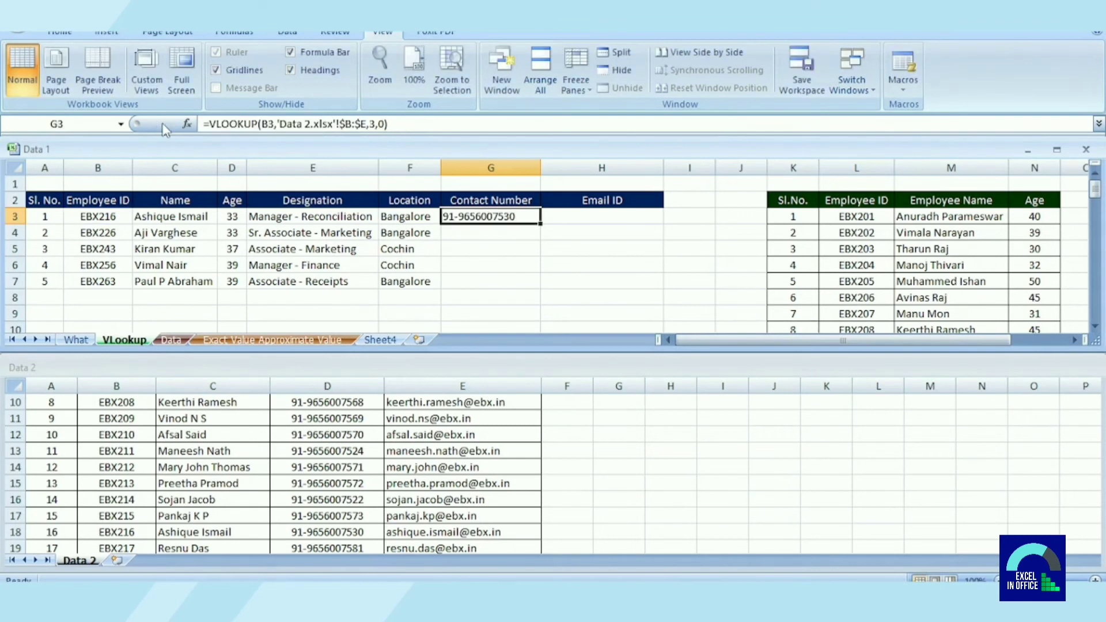
pyautogui.doubleClick(592, 217)
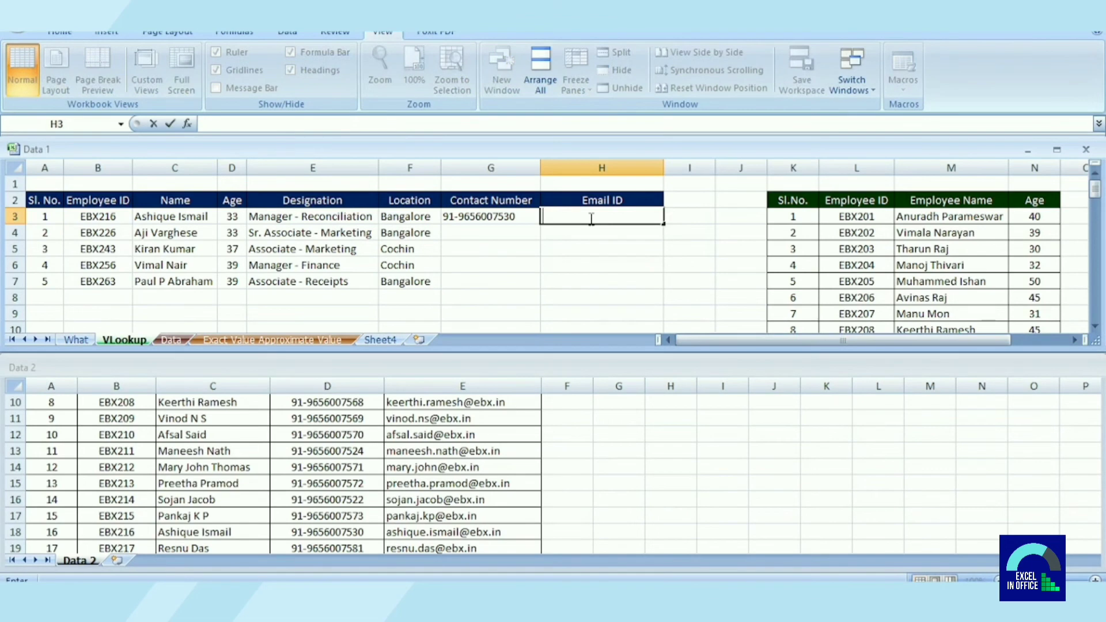
pyautogui.hotkey('ctrl', 'v')
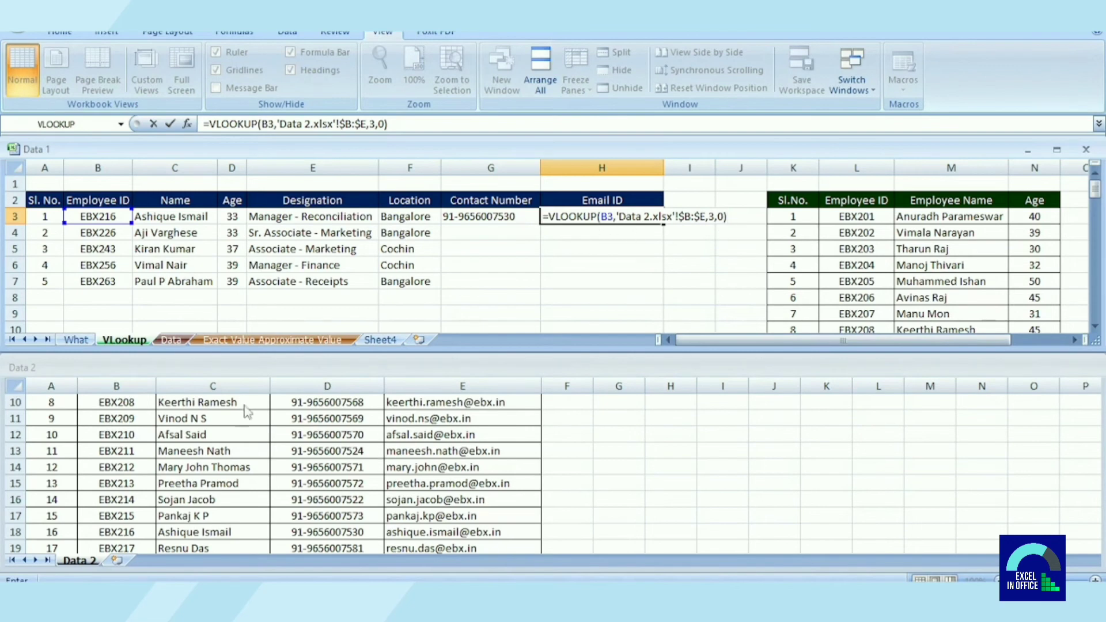
pyautogui.click(621, 369)
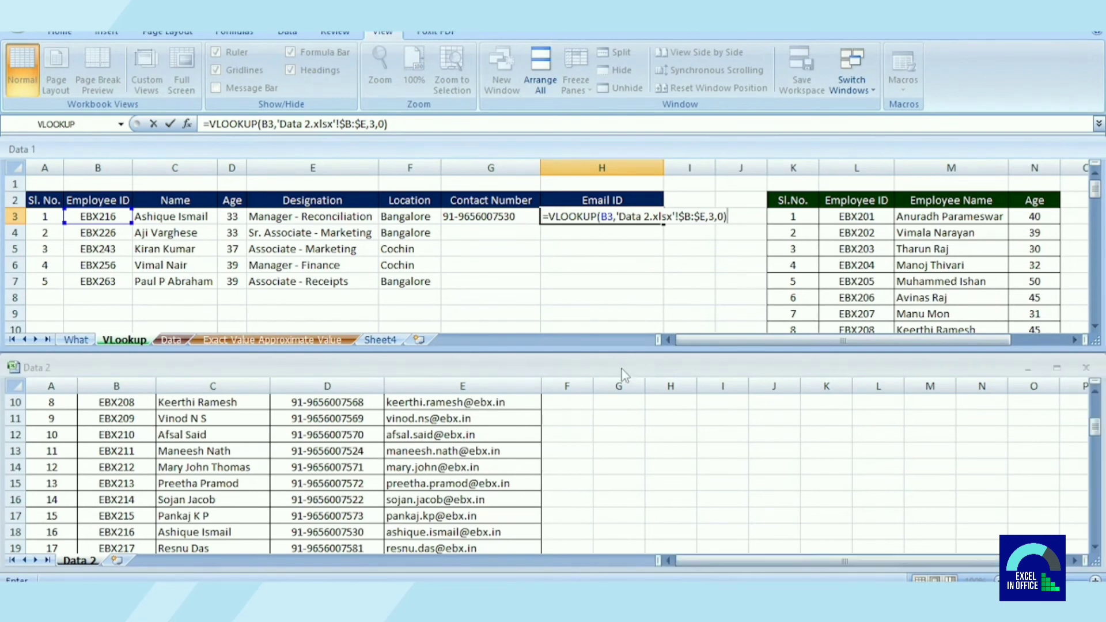
pyautogui.scroll(3, 576, 409)
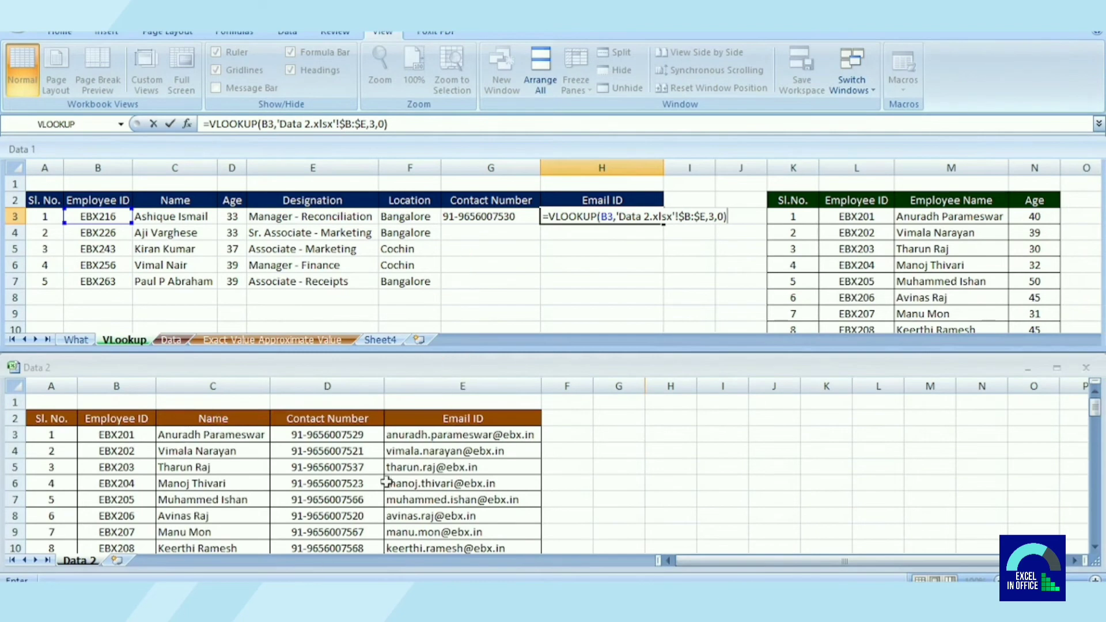
pyautogui.click(597, 286)
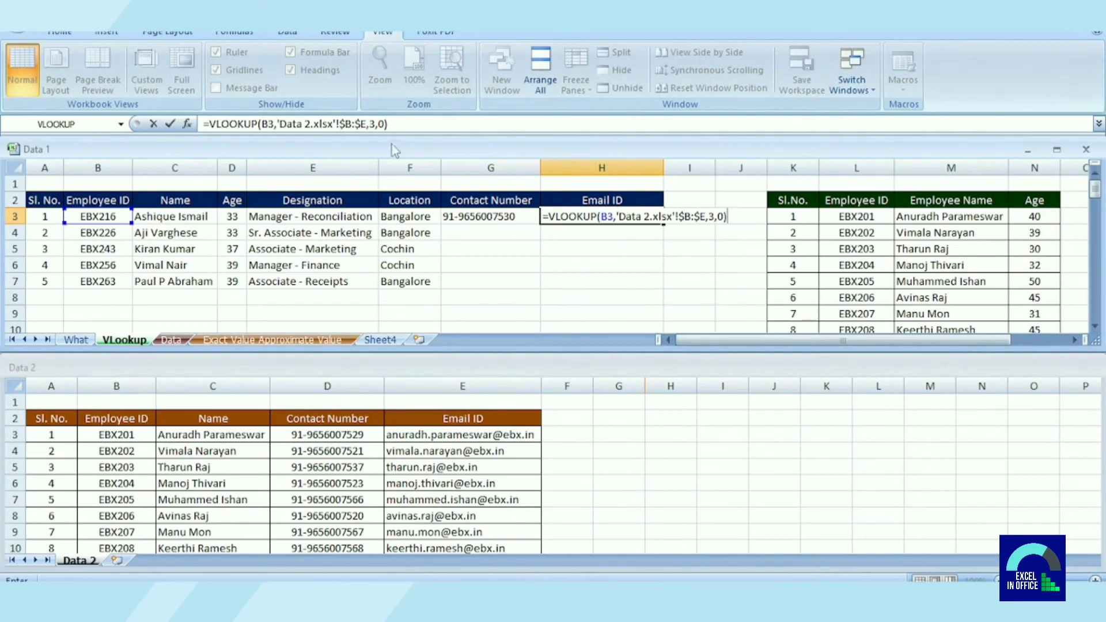
pyautogui.click(715, 217)
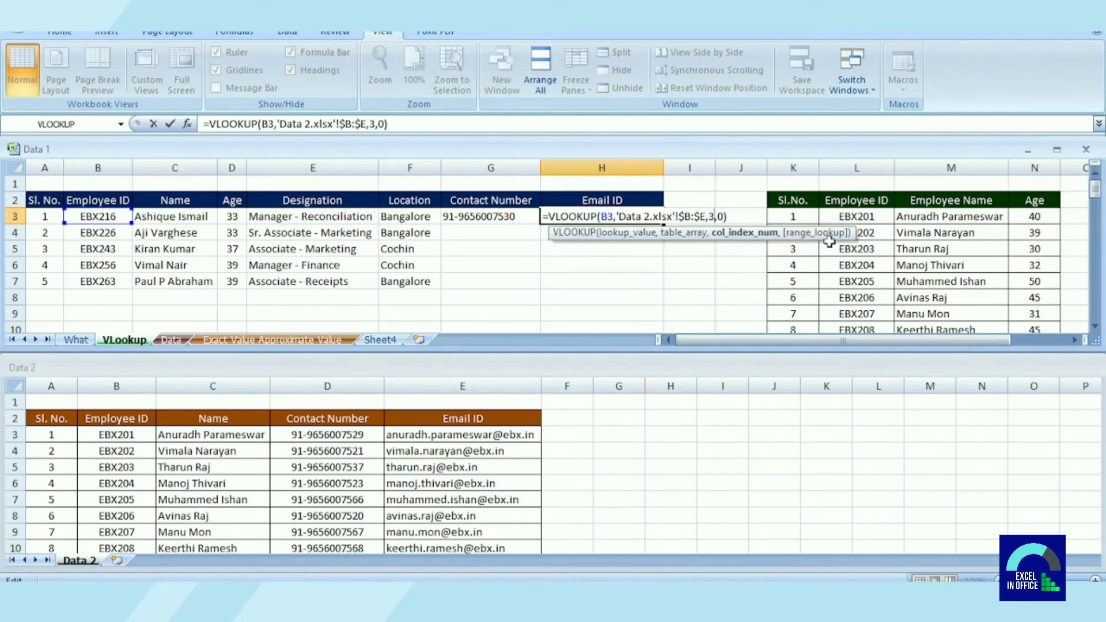
pyautogui.press('BackSpace')
pyautogui.write('4')
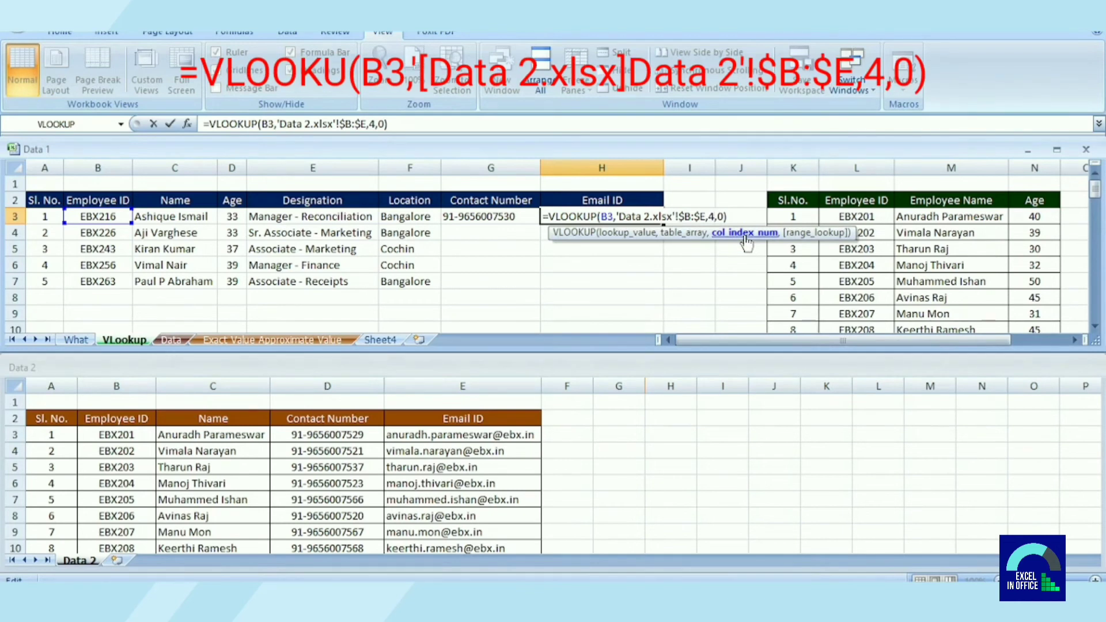
pyautogui.press('Return')
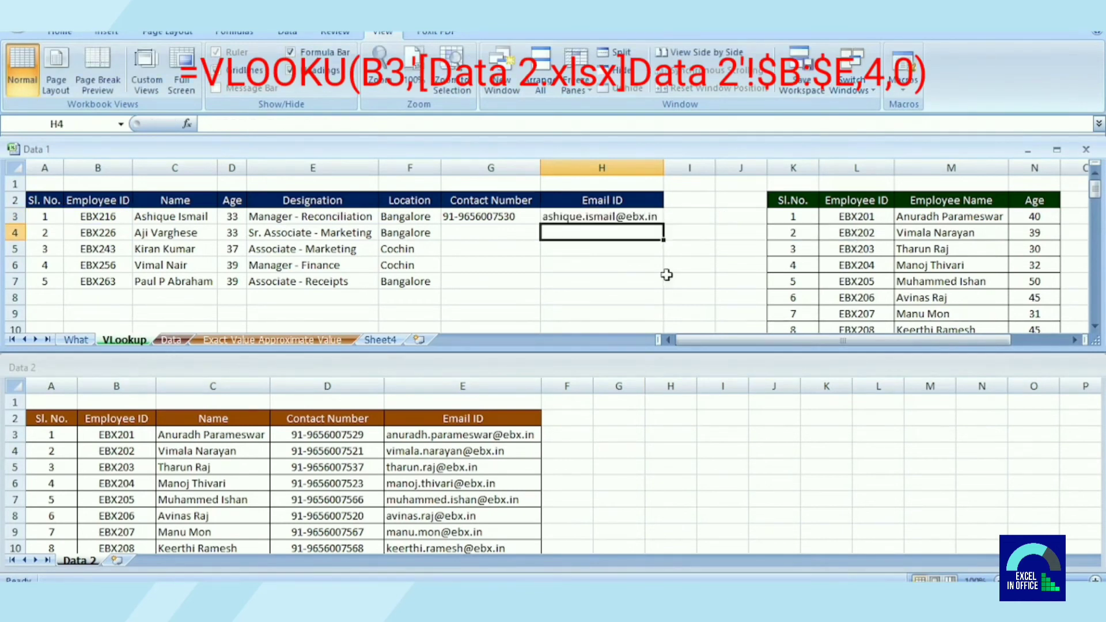
# Fill the G3:H3 contact number and email lookups down through row 7.
pyautogui.scroll(-5, 402, 470)
pyautogui.click(496, 216)
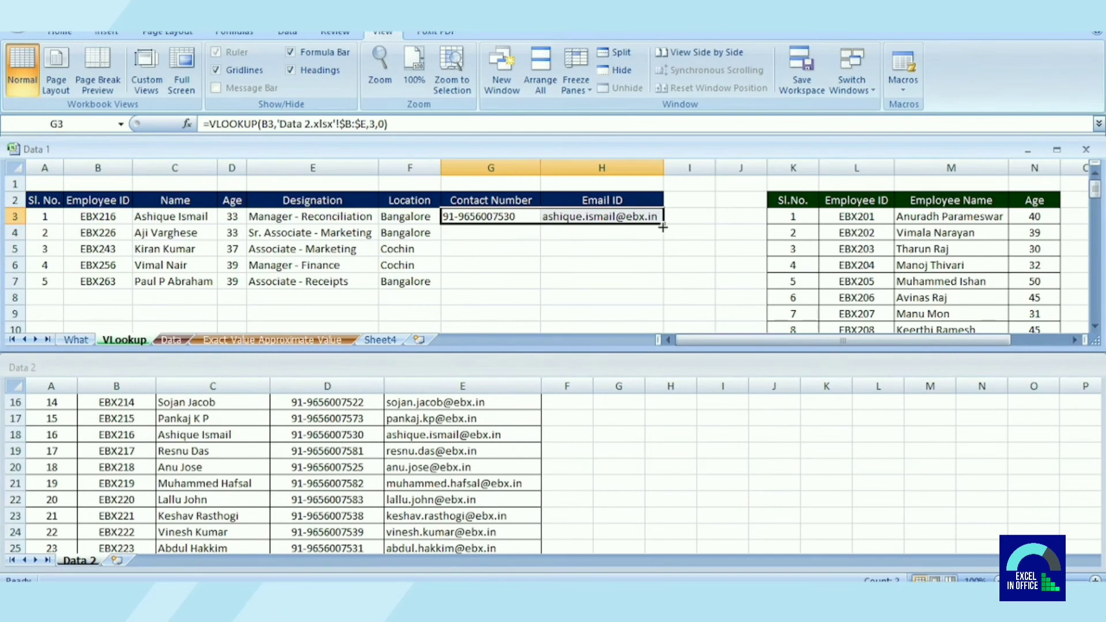
pyautogui.moveTo(664, 225); pyautogui.dragTo(664, 288)
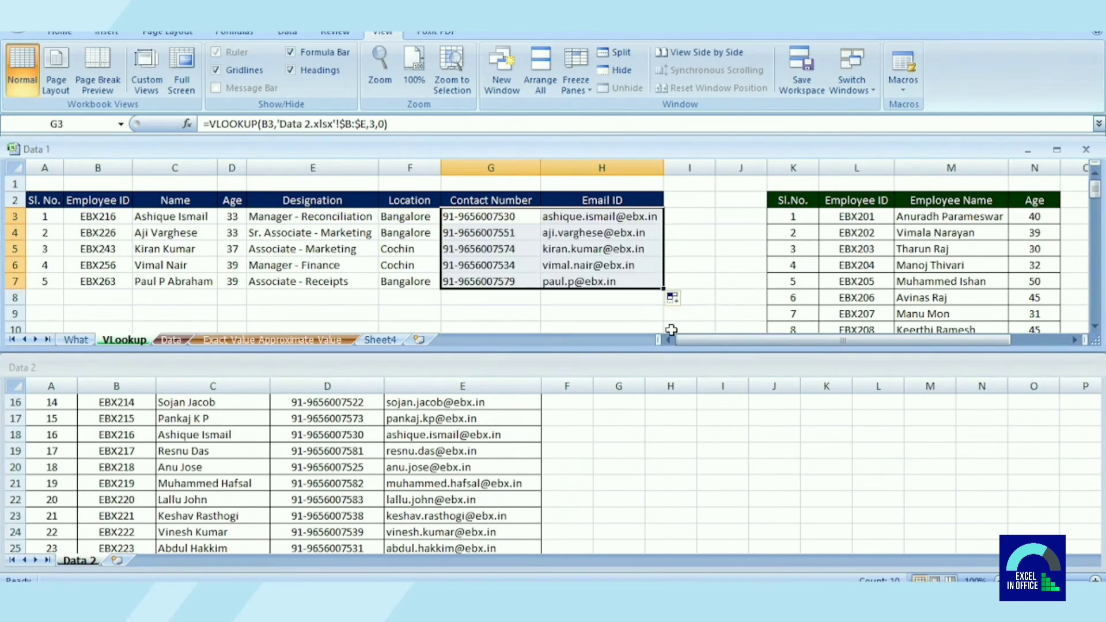
pyautogui.click(727, 268)
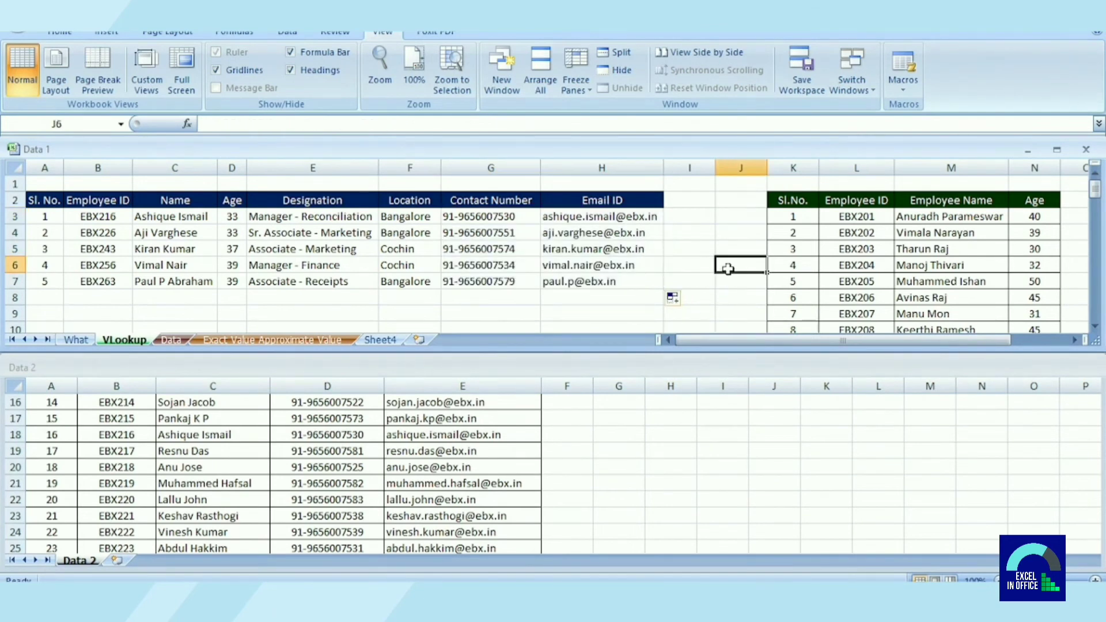
pyautogui.hotkey('ctrl', 'F6')
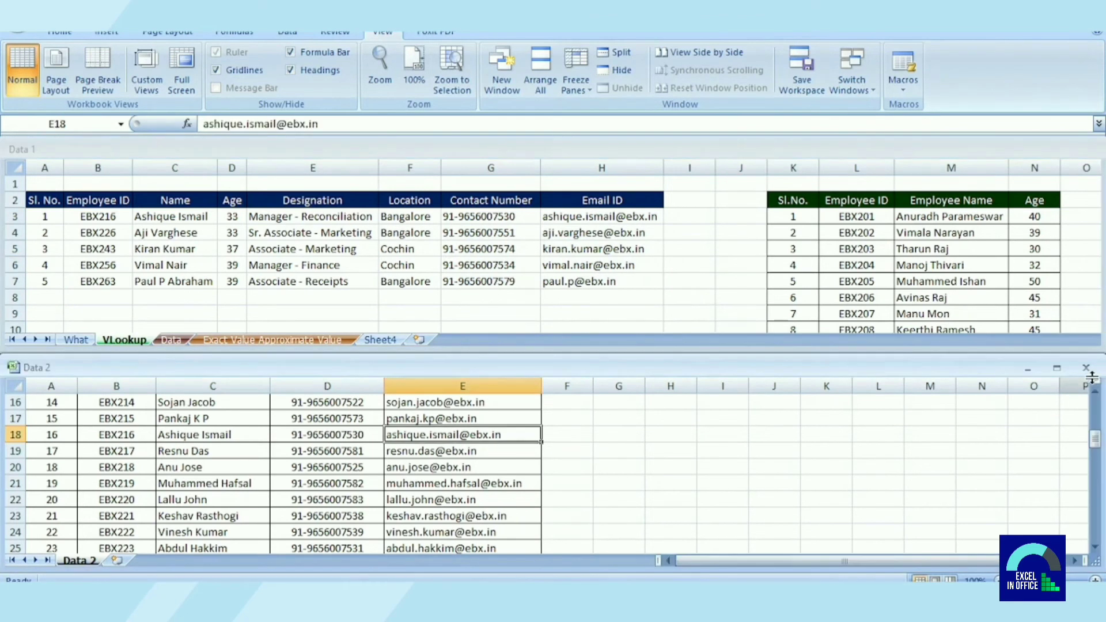
pyautogui.click(1087, 370)
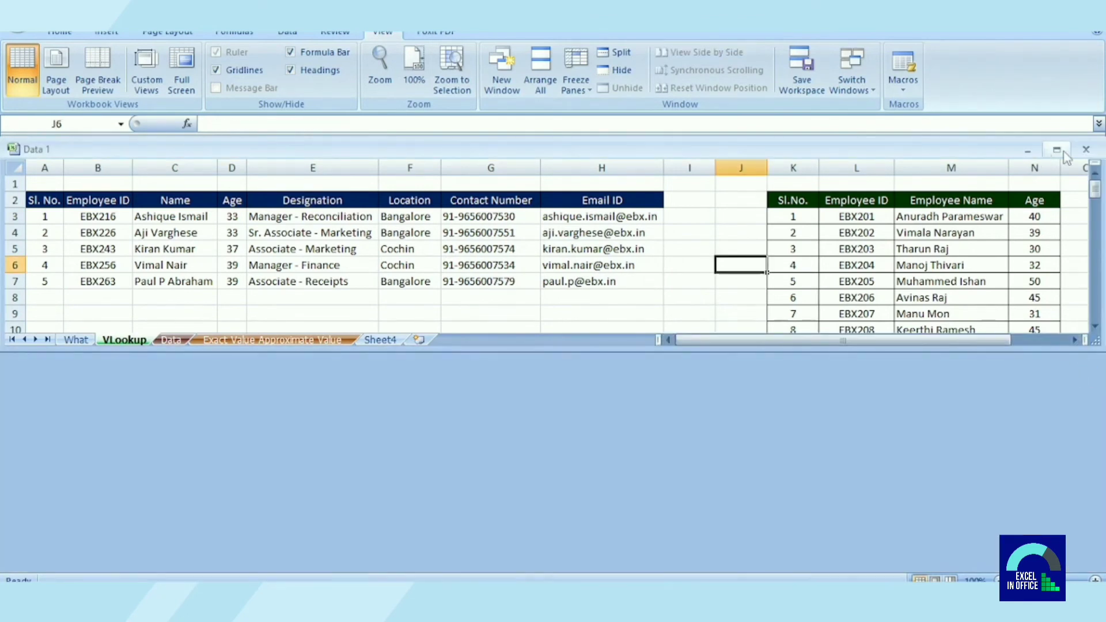
pyautogui.click(1062, 153)
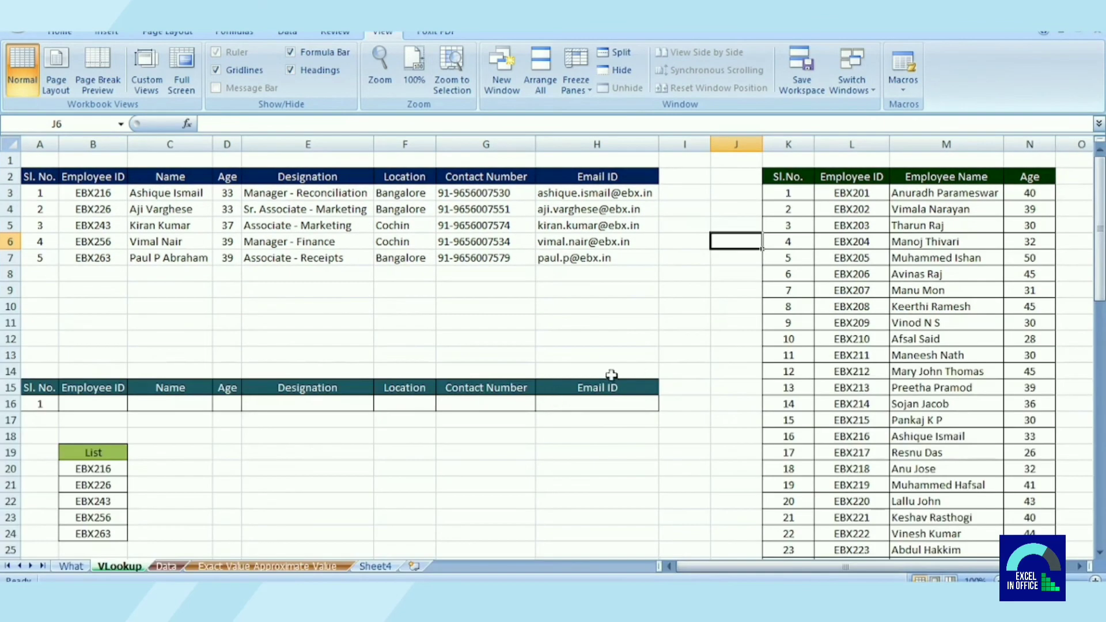
pyautogui.click(628, 290)
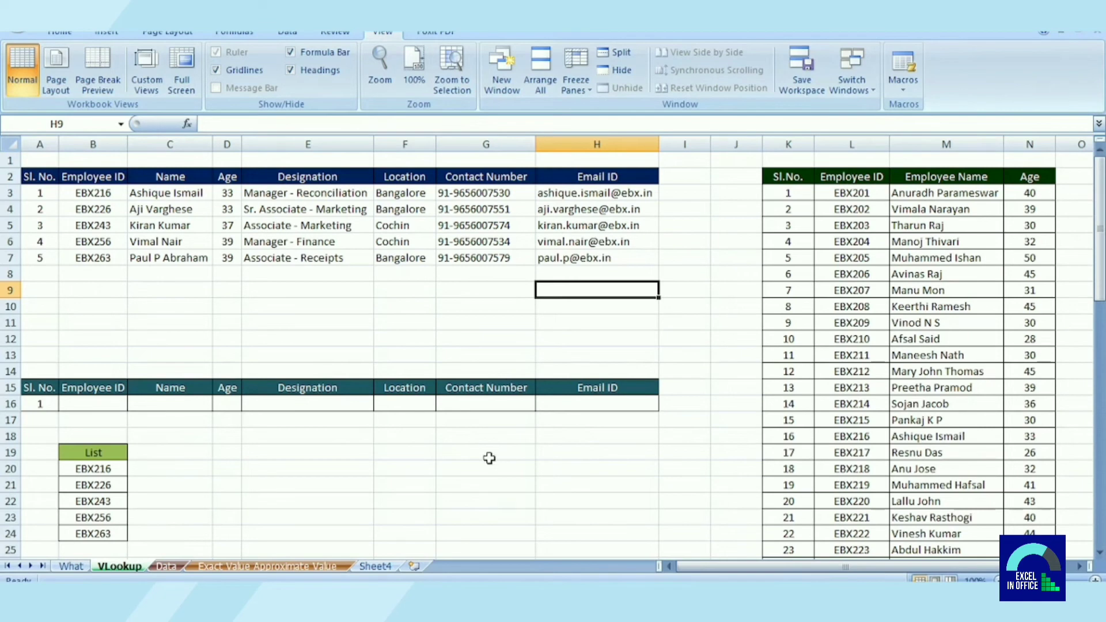
pyautogui.click(120, 403)
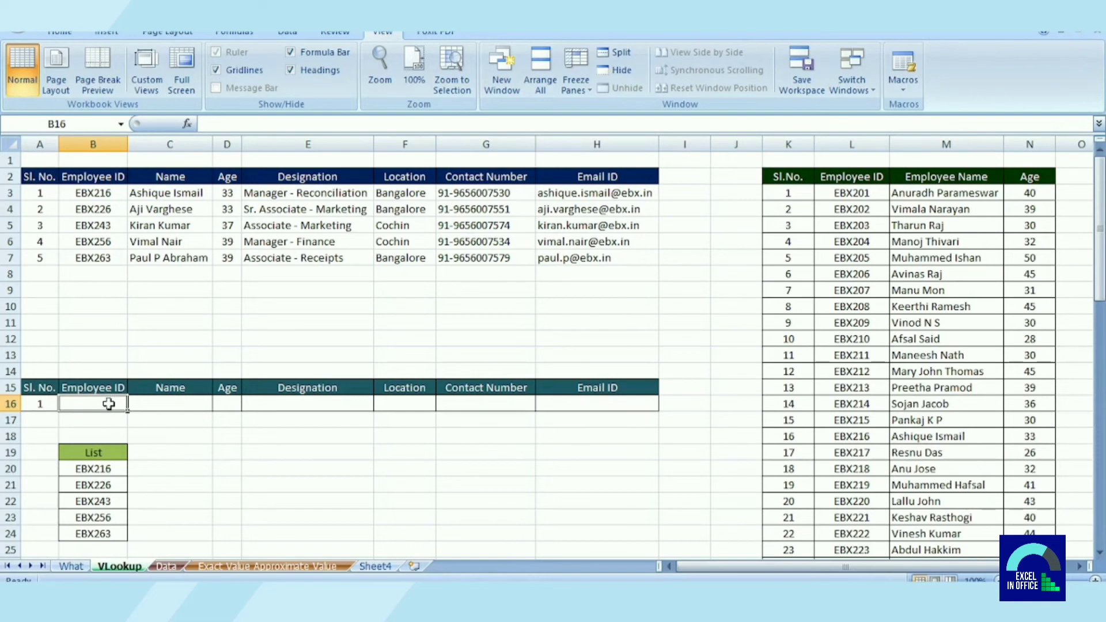
pyautogui.click(113, 485)
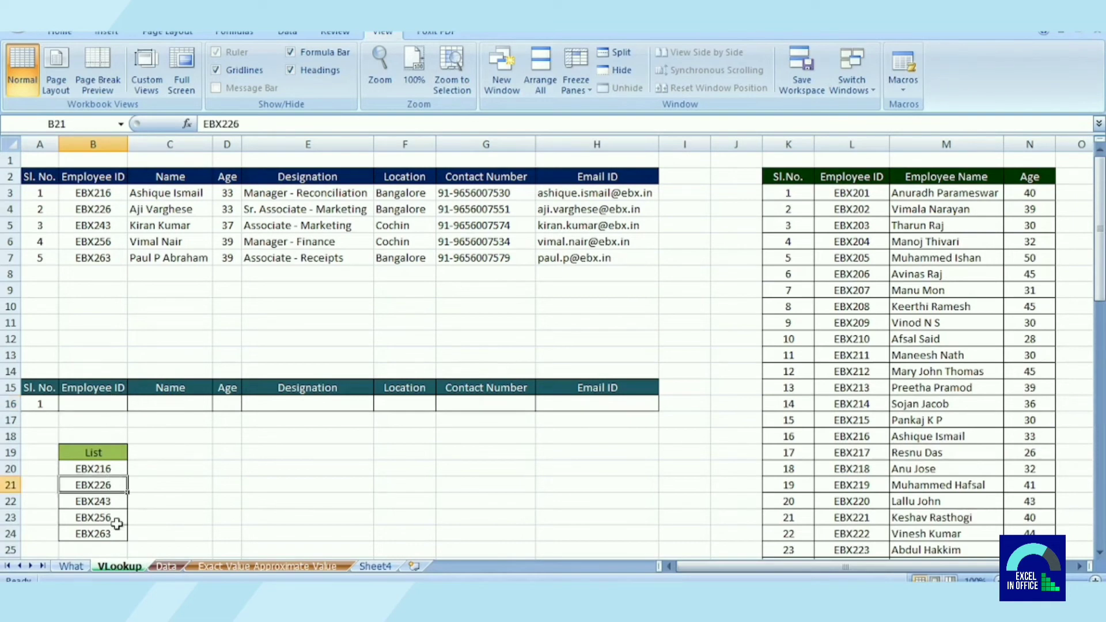
pyautogui.click(107, 403)
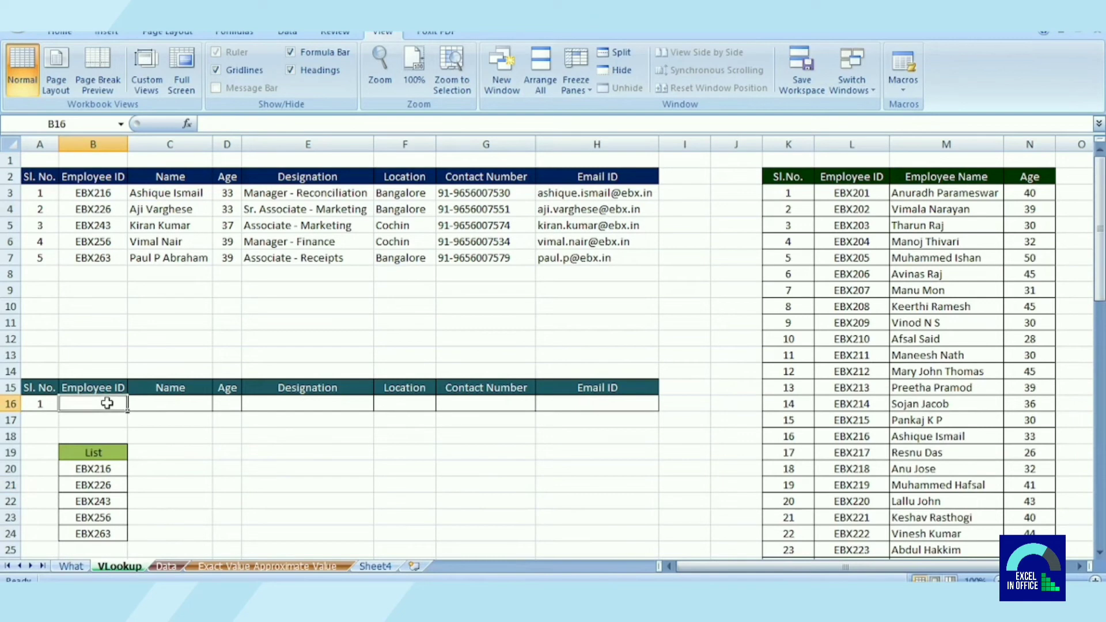
# Give B16 a List data validation with source =$B$20:$B$24.
pyautogui.click(288, 33)
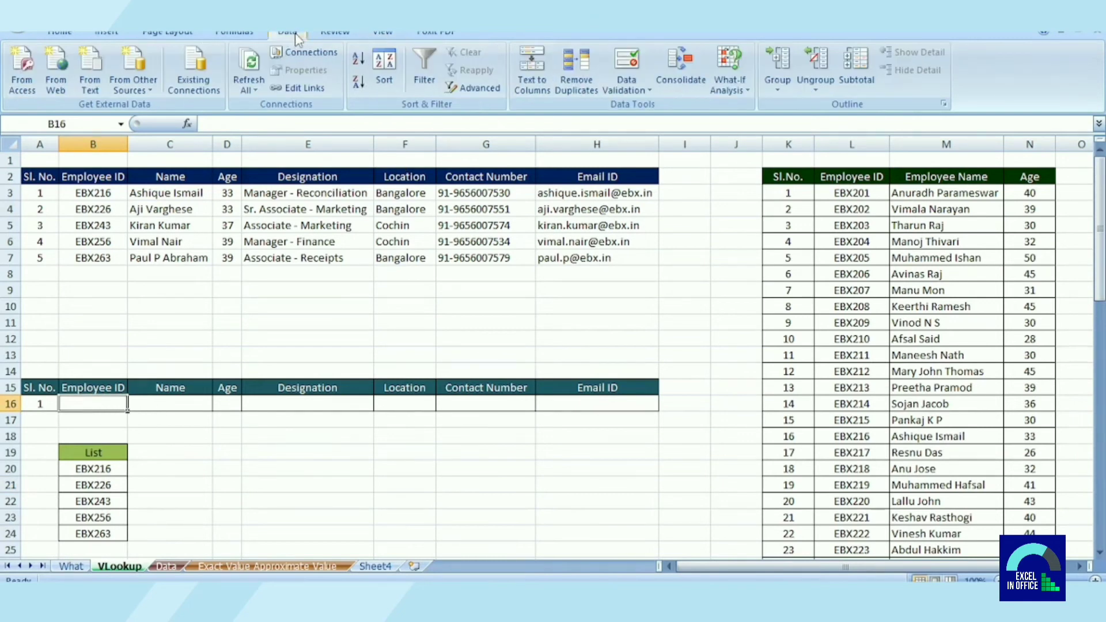
pyautogui.click(649, 91)
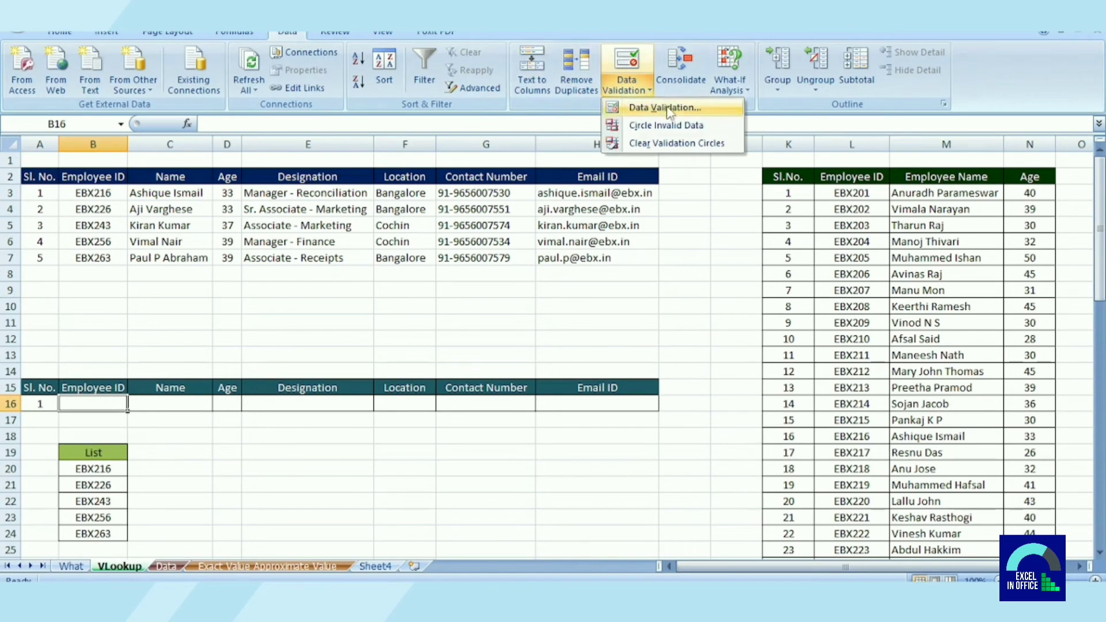
pyautogui.click(667, 111)
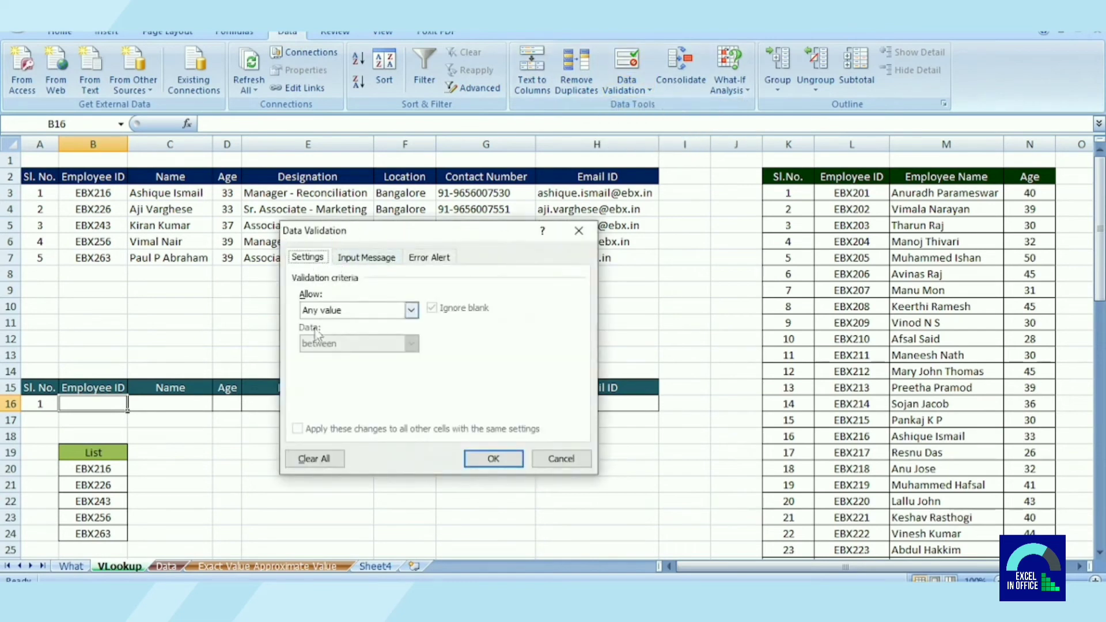
pyautogui.click(411, 311)
pyautogui.click(380, 357)
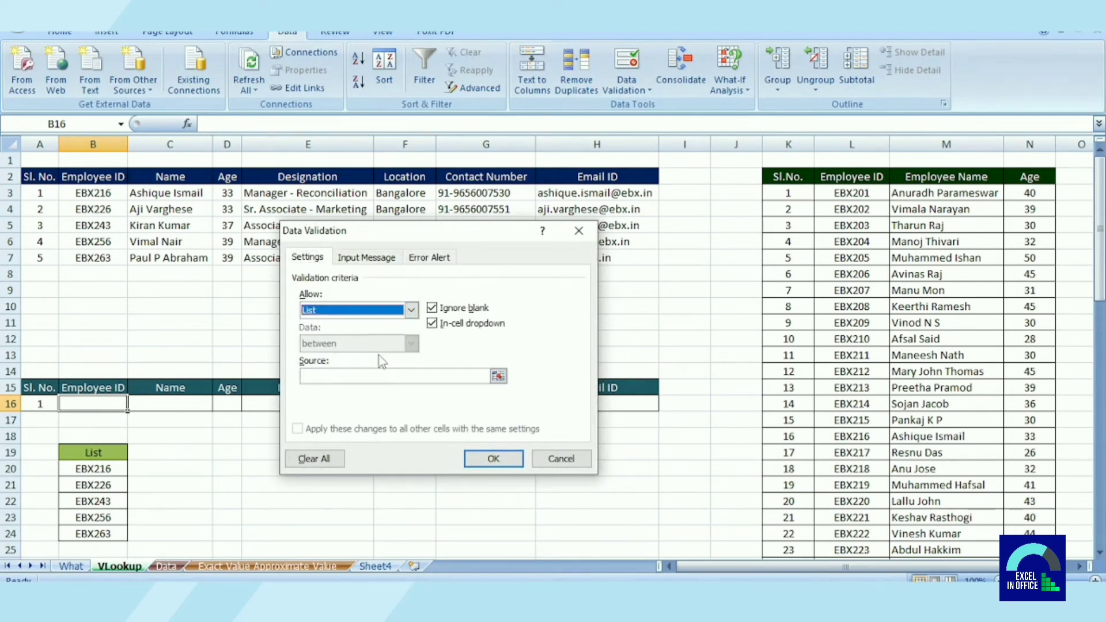
pyautogui.click(498, 378)
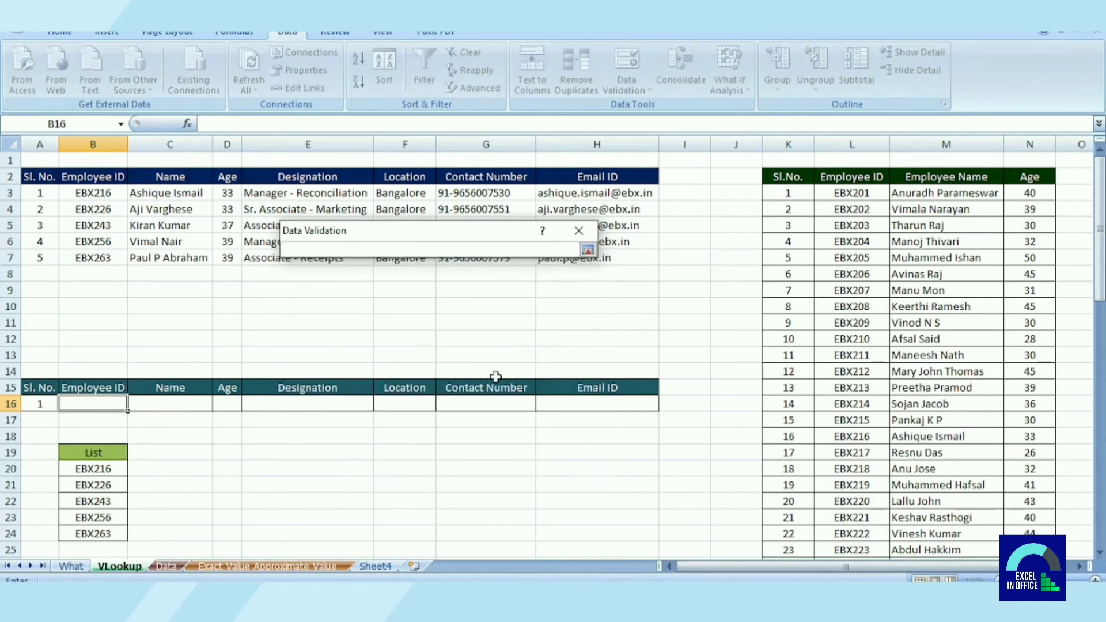
pyautogui.moveTo(110, 469); pyautogui.dragTo(111, 533)
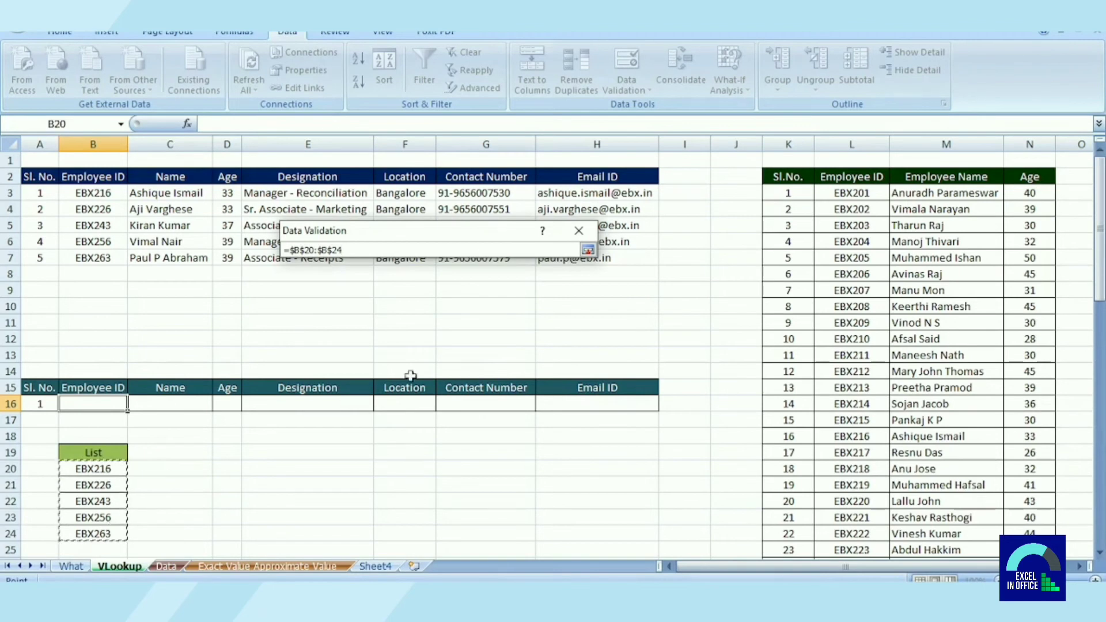
pyautogui.click(588, 249)
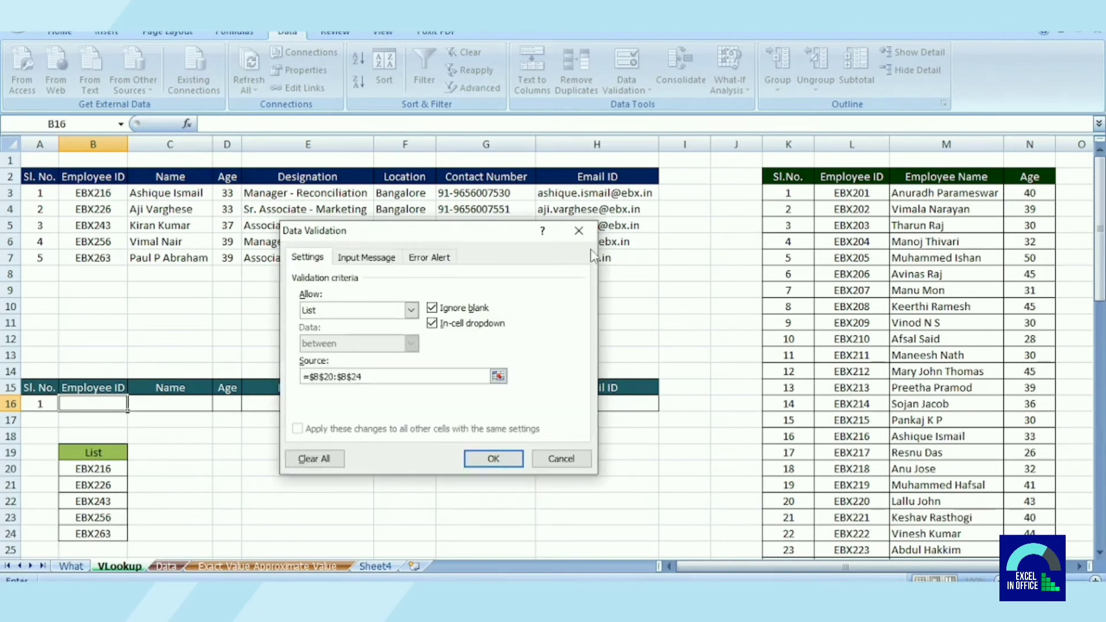
pyautogui.click(493, 460)
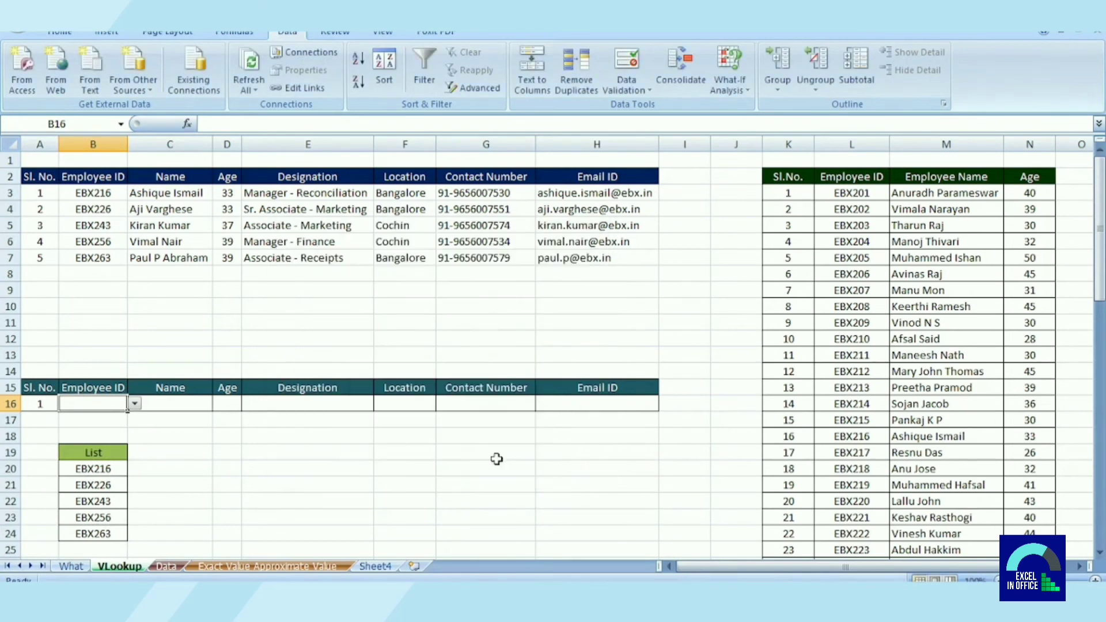
# Copy the row 3 lookup formulas (C3:H3) into row 16 starting at C16.
pyautogui.click(134, 403)
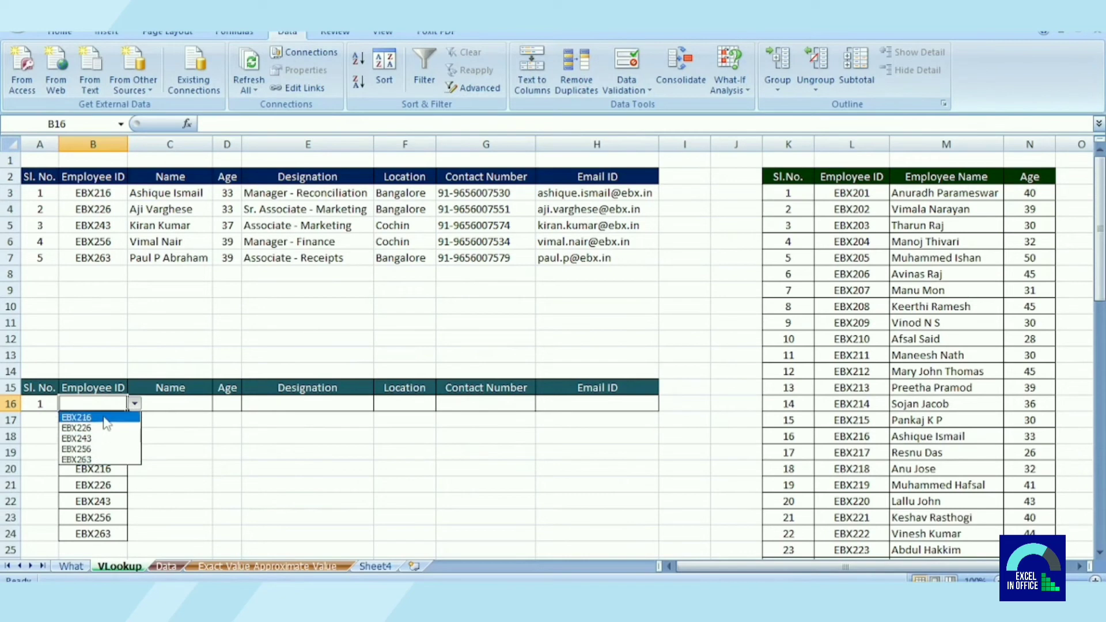
pyautogui.click(200, 427)
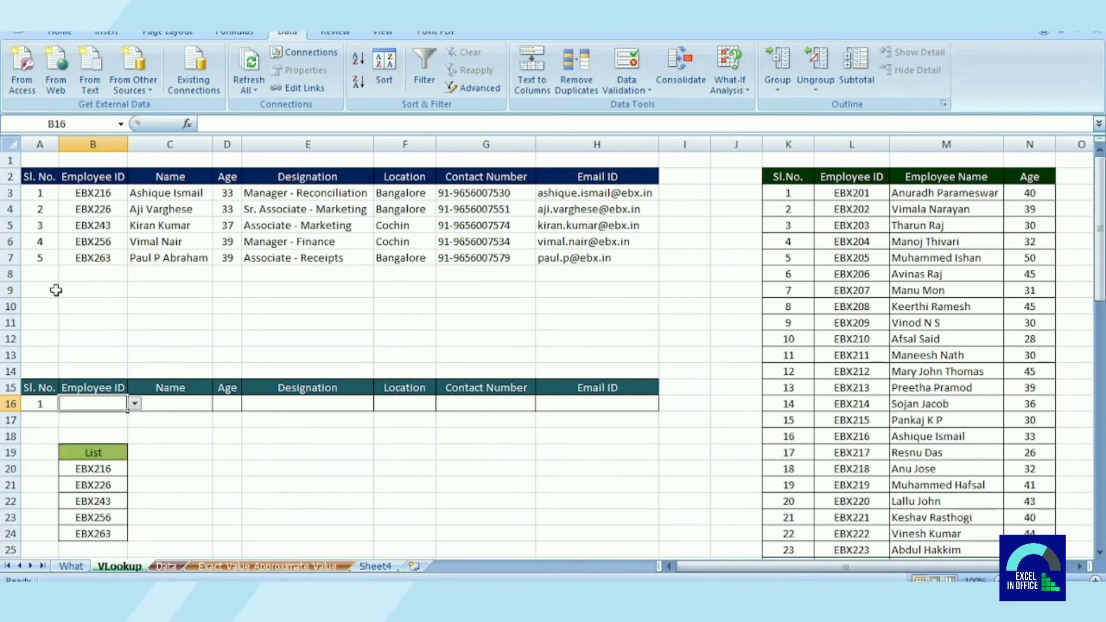
pyautogui.moveTo(156, 193); pyautogui.dragTo(606, 202)
pyautogui.hotkey('ctrl', 'c')
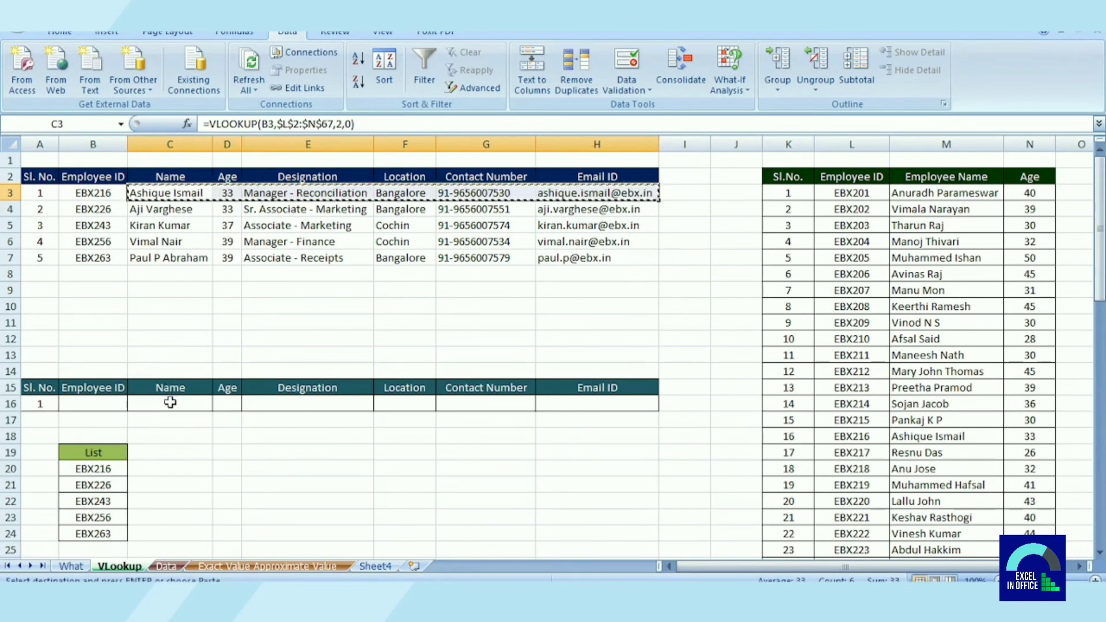
pyautogui.click(170, 403)
pyautogui.hotkey('ctrl', 'v')
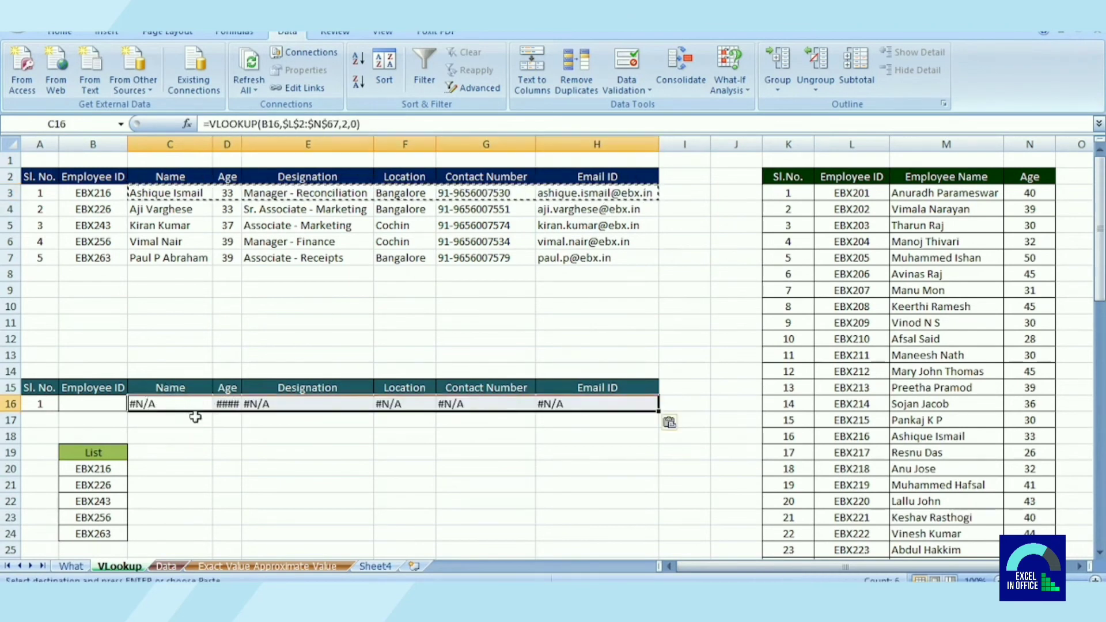
pyautogui.click(227, 485)
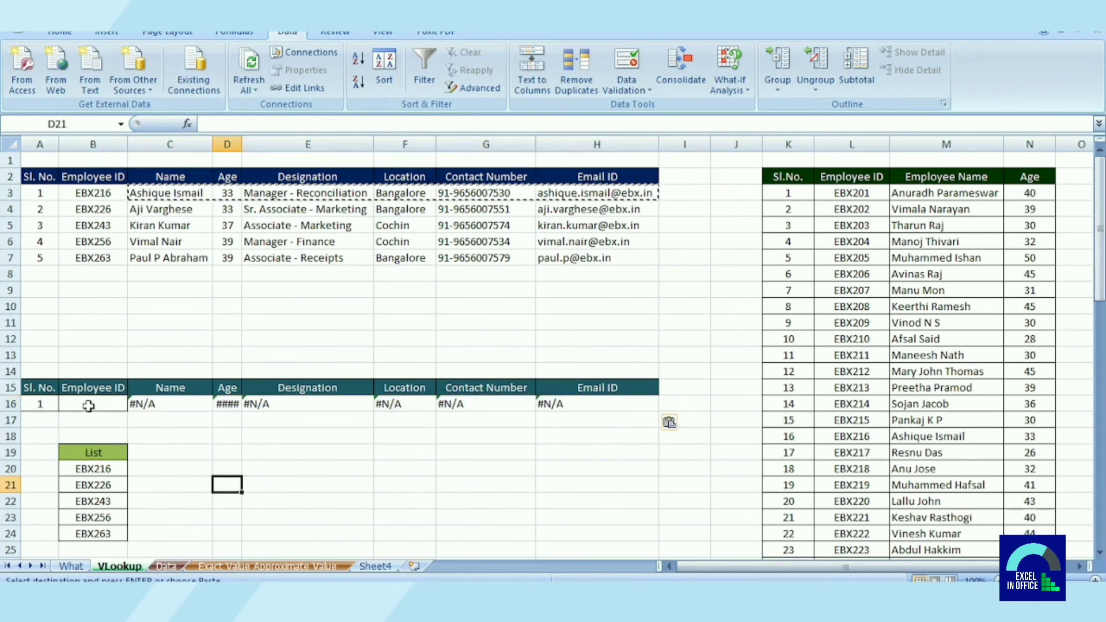
# Pick EBX216, then EBX226, from B16's ID list to test the row 16 lookups.
pyautogui.click(88, 406)
pyautogui.click(135, 404)
pyautogui.click(81, 416)
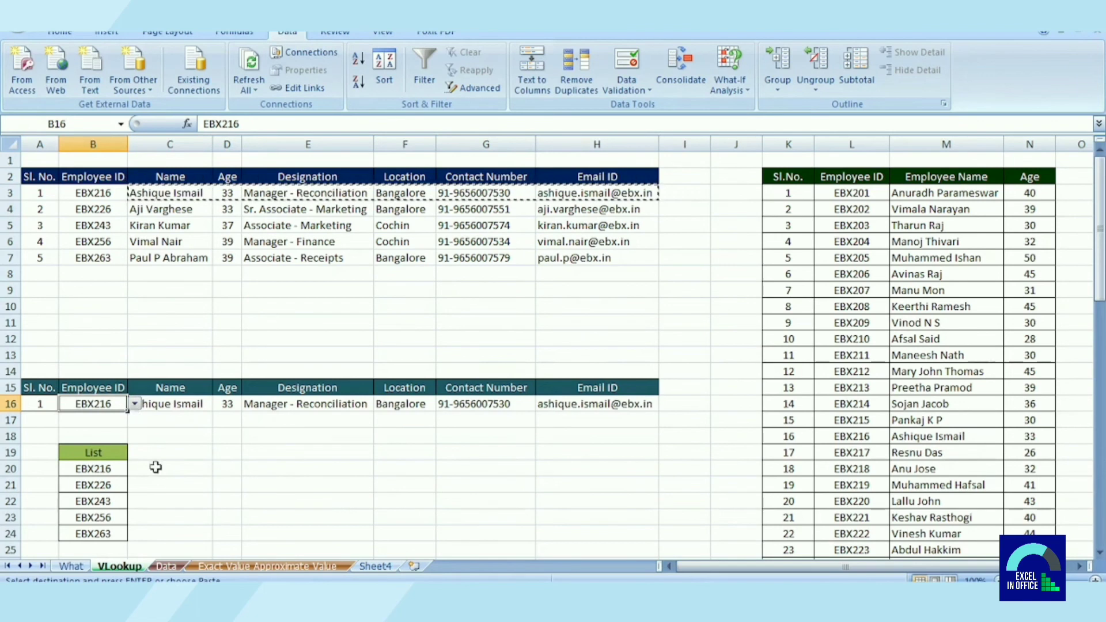
pyautogui.click(155, 467)
pyautogui.click(109, 404)
pyautogui.click(134, 404)
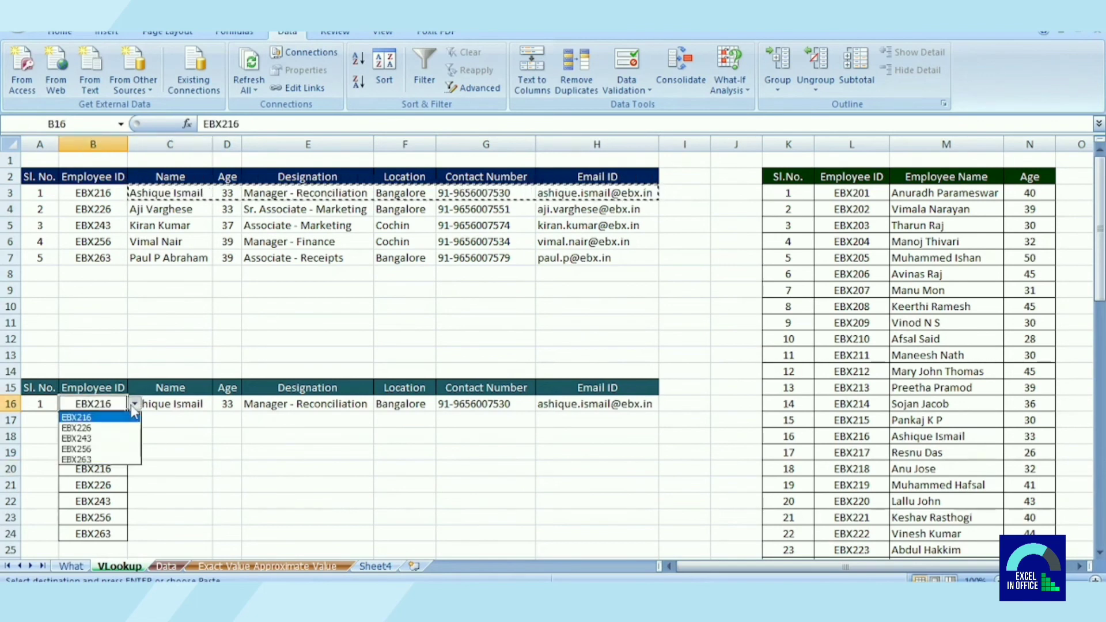
pyautogui.click(77, 428)
pyautogui.click(193, 453)
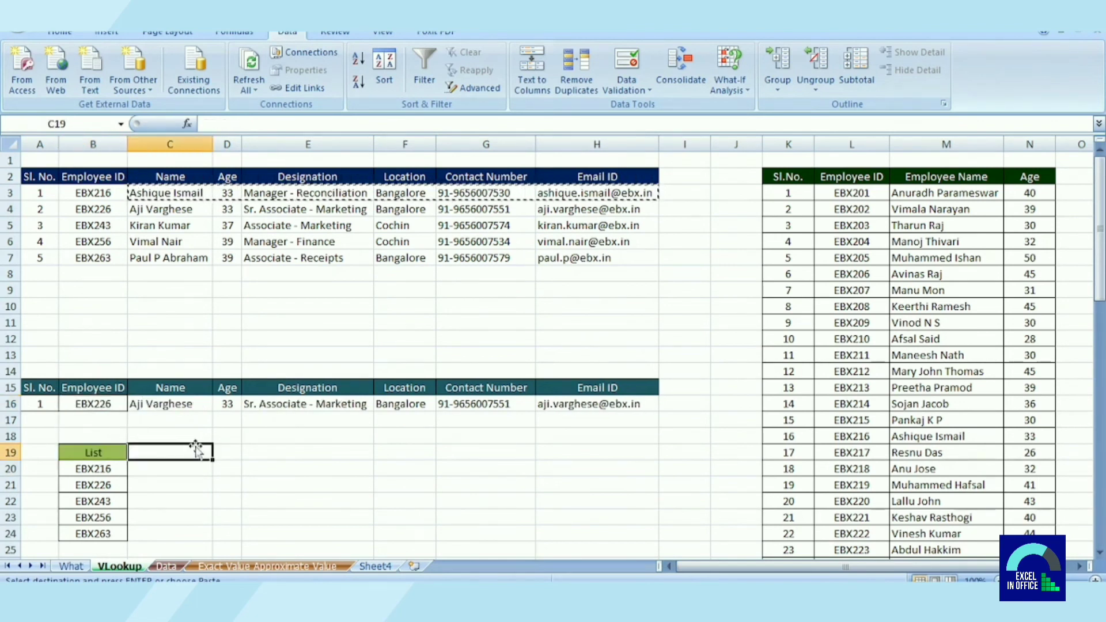
pyautogui.click(112, 404)
pyautogui.click(133, 405)
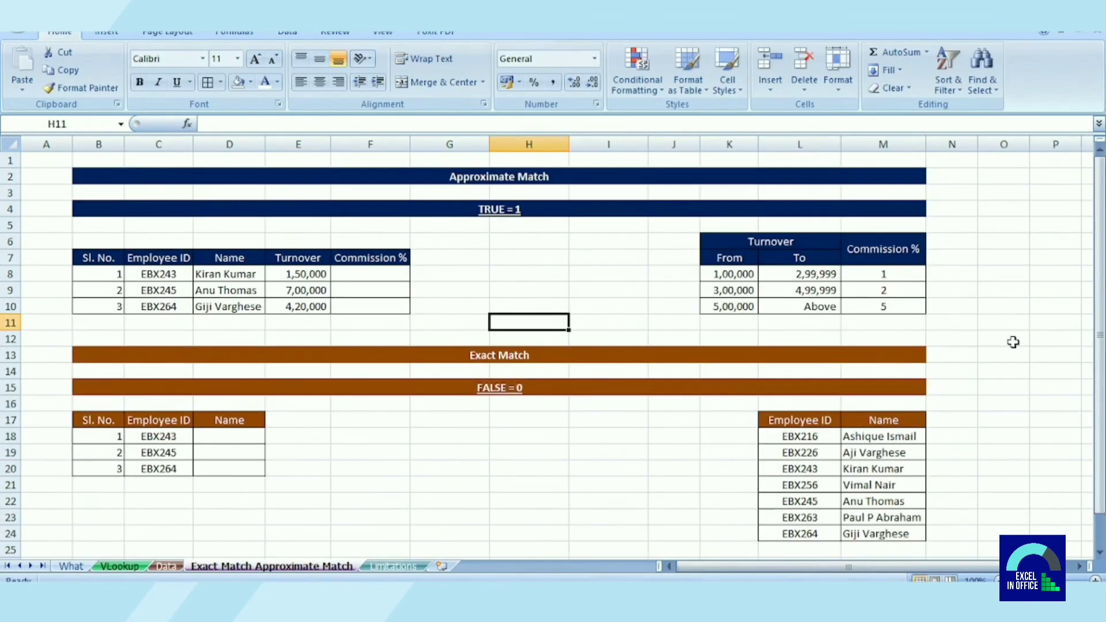
pyautogui.click(1014, 342)
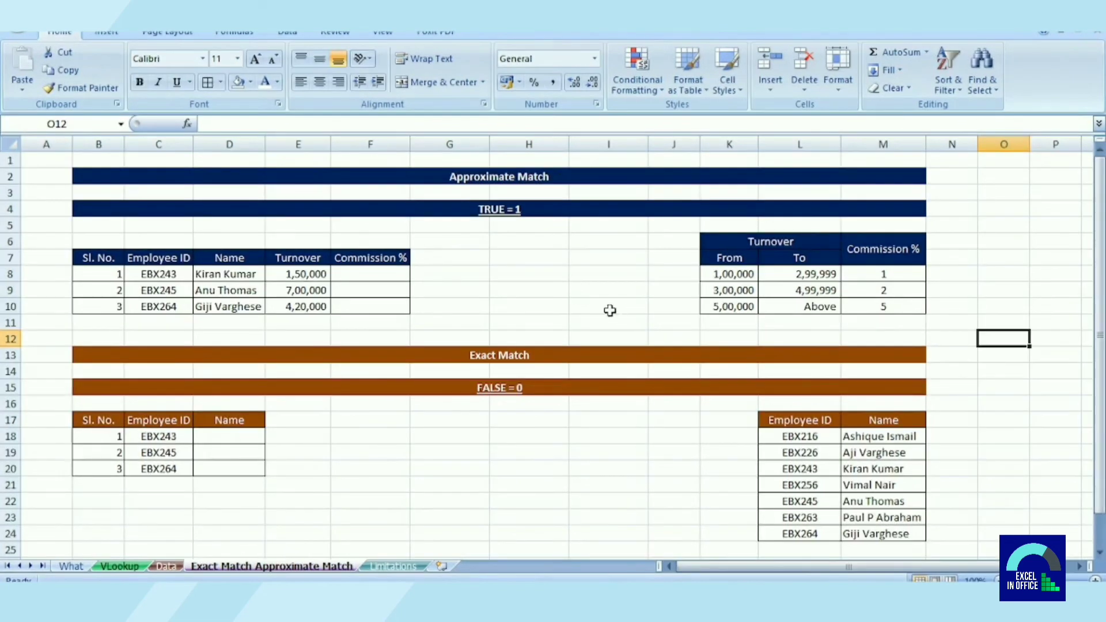
# Enter =VLOOKUP(E8,K8:M10,3,FALSE) in F8 for the first employee's commission.
pyautogui.click(380, 274)
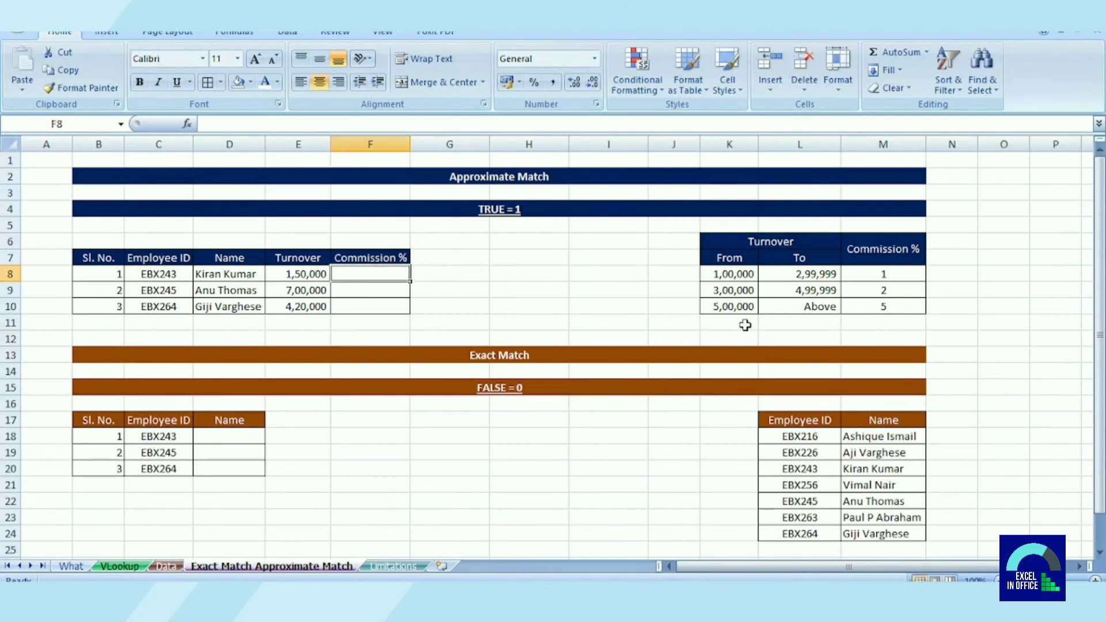
pyautogui.write('=')
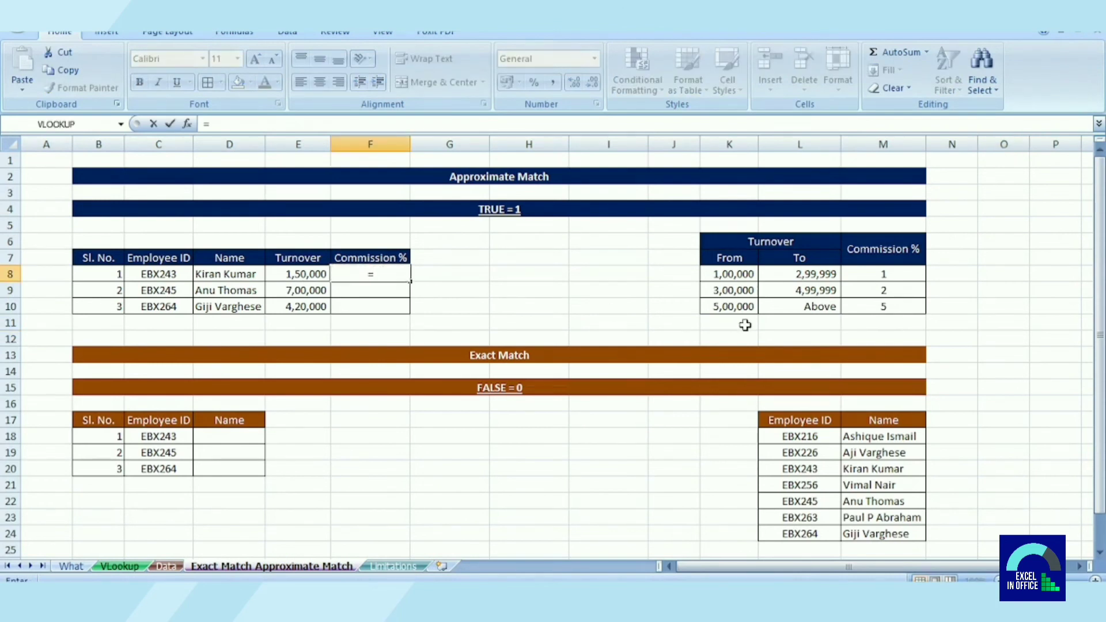
pyautogui.write('VL')
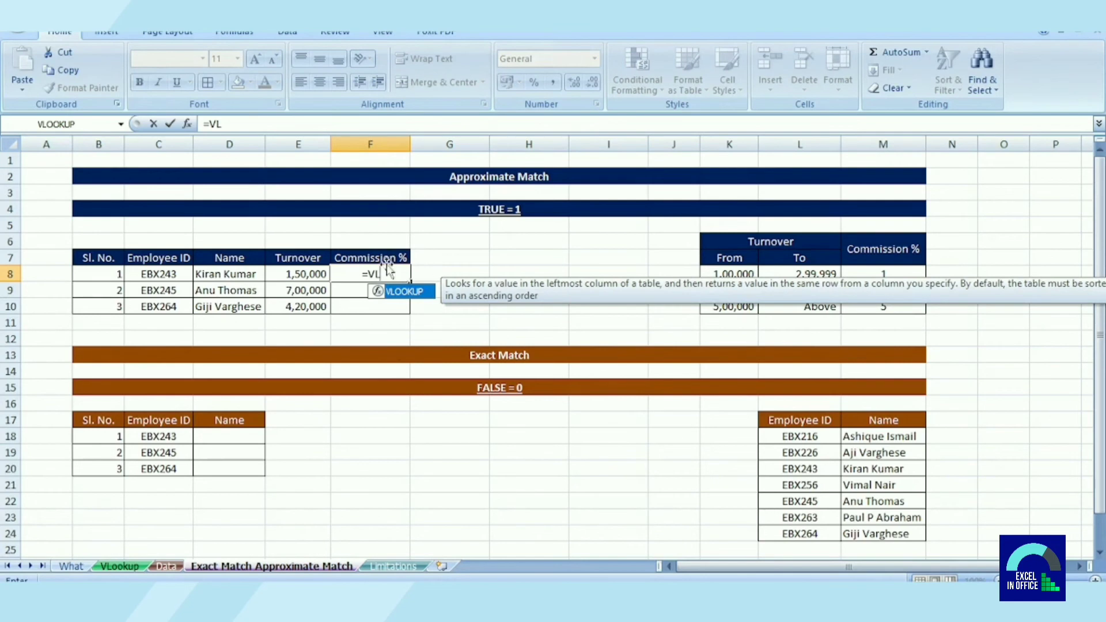
pyautogui.doubleClick(406, 292)
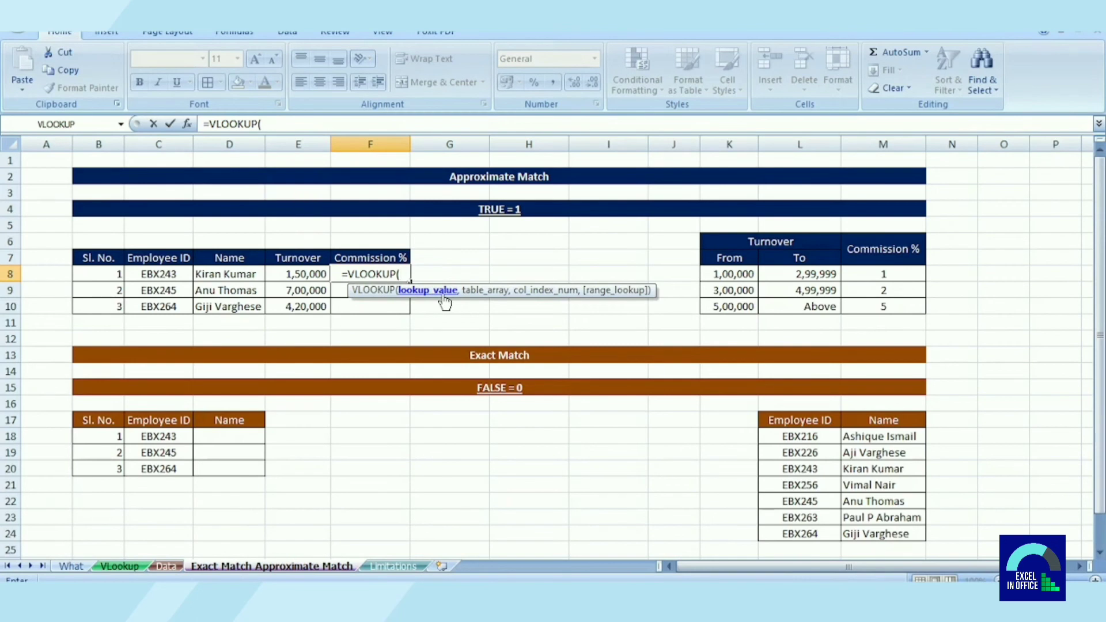
pyautogui.click(294, 274)
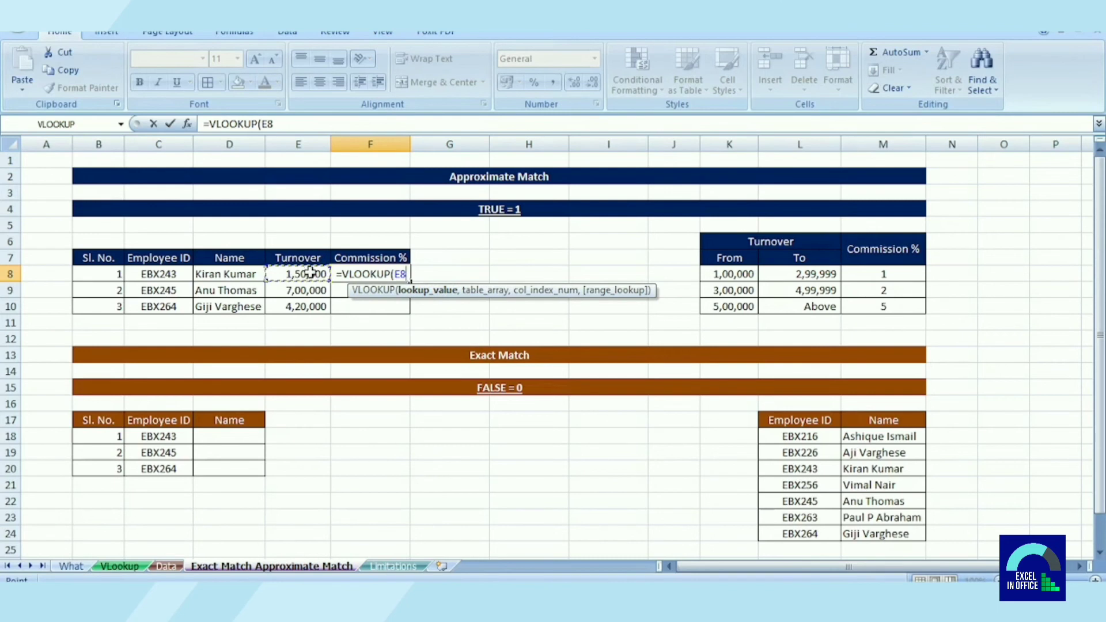
pyautogui.write(',')
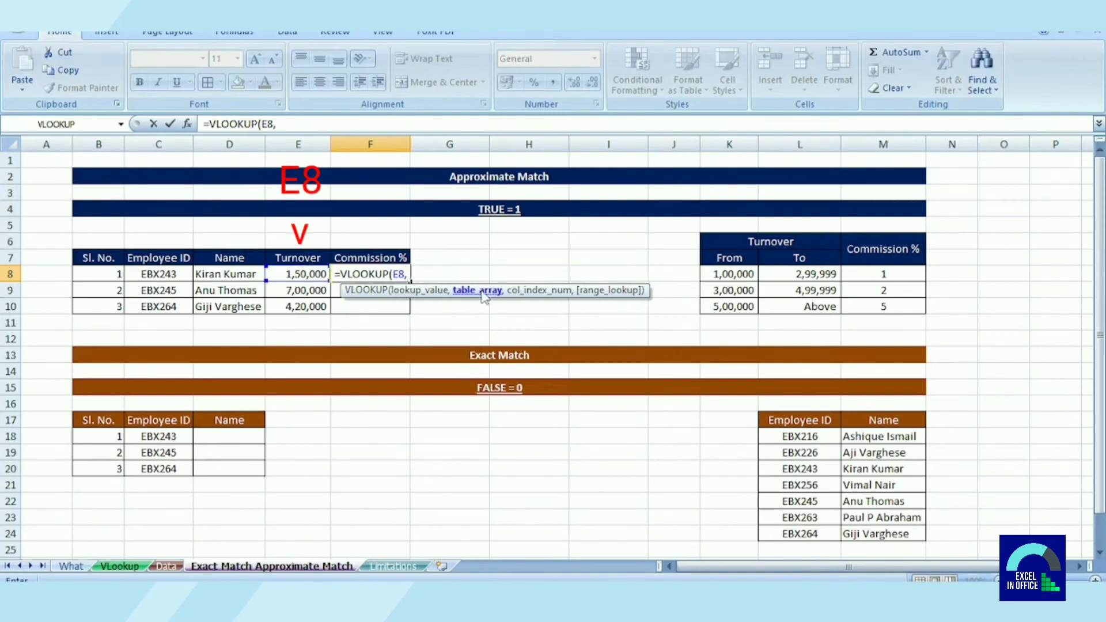
pyautogui.moveTo(723, 274); pyautogui.dragTo(860, 312)
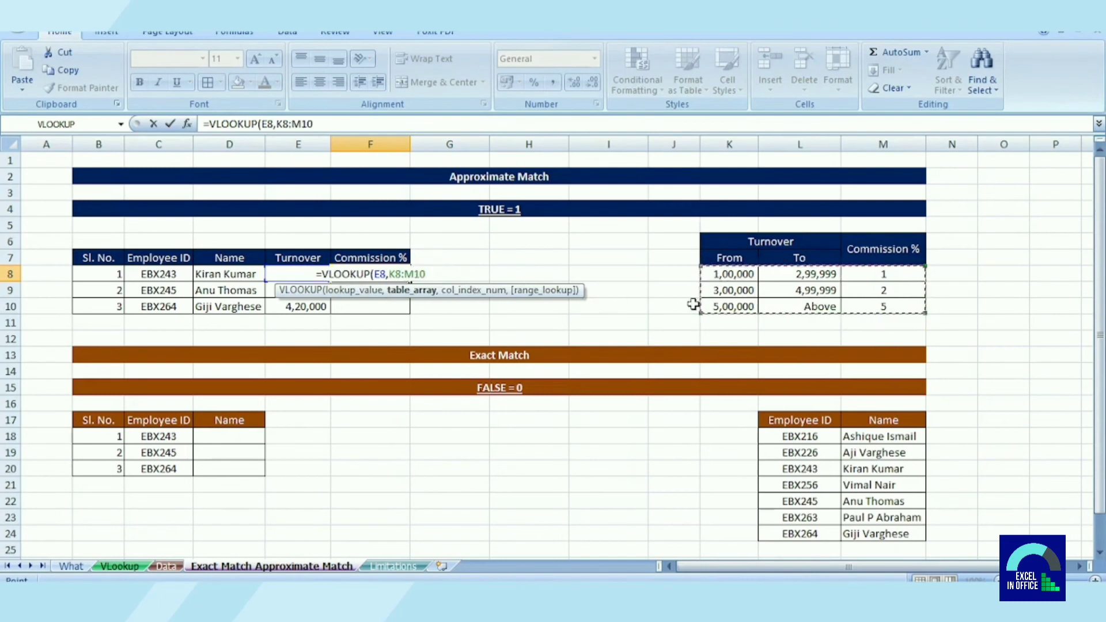
pyautogui.write(',')
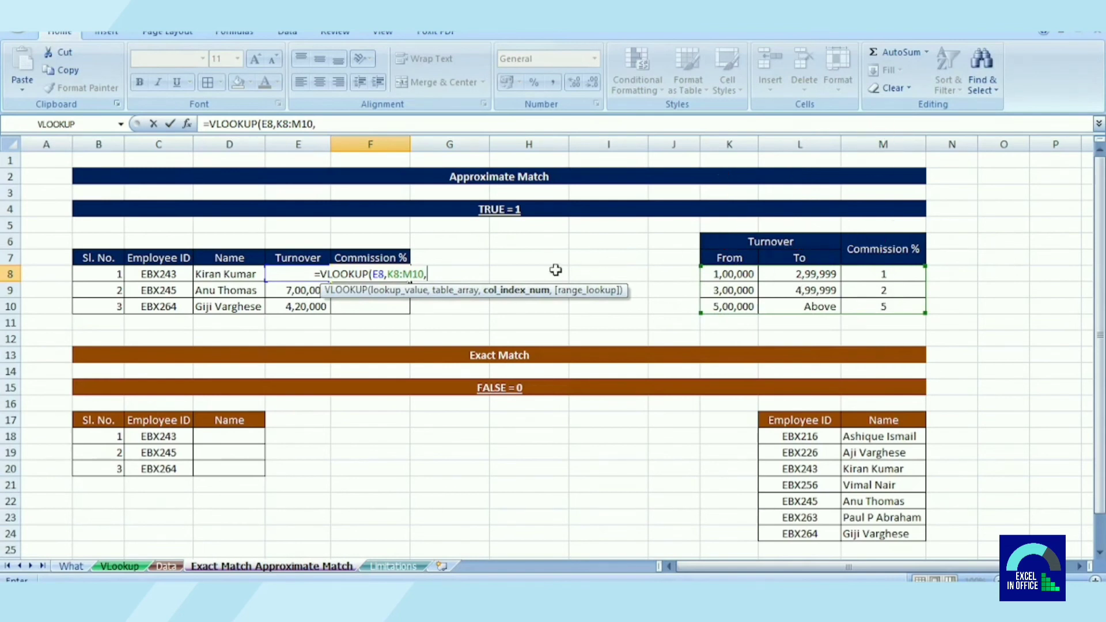
pyautogui.write('3')
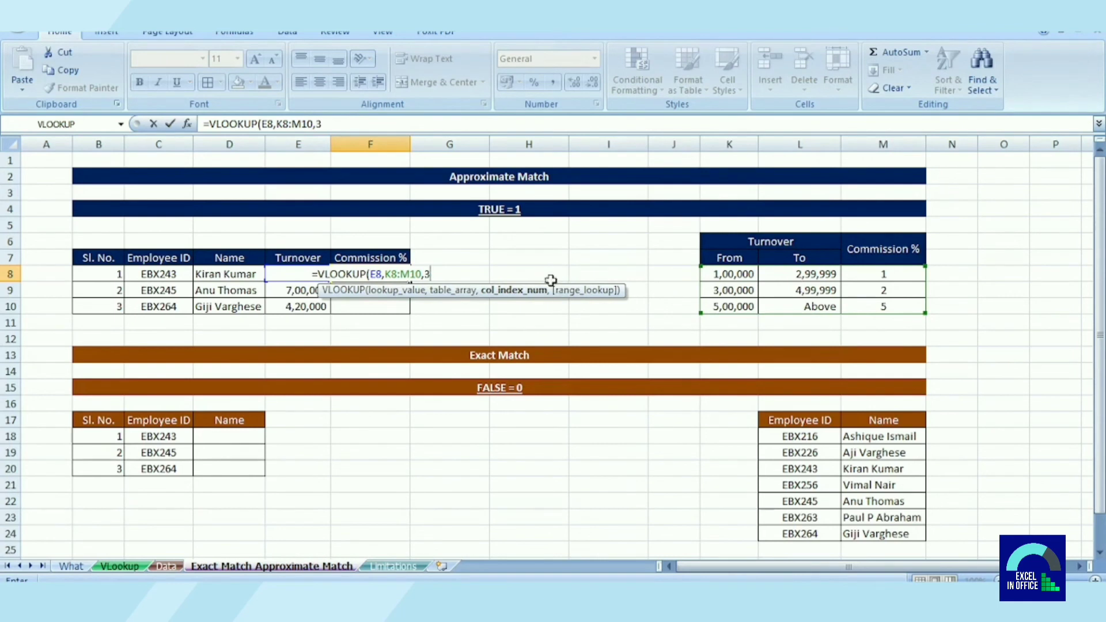
pyautogui.write(',')
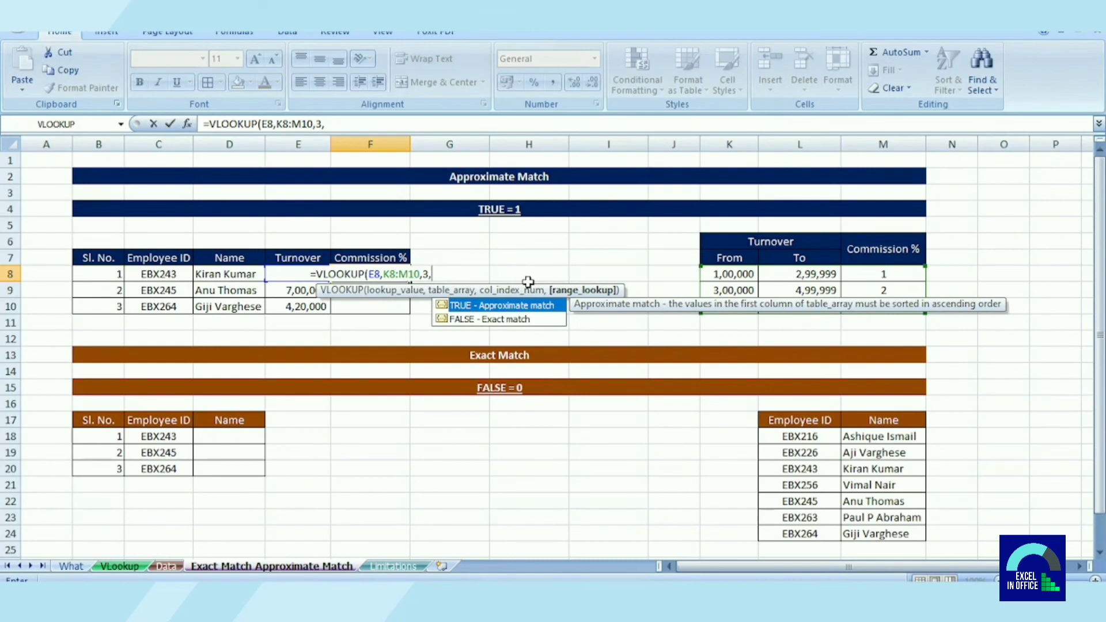
pyautogui.doubleClick(471, 317)
pyautogui.write(')')
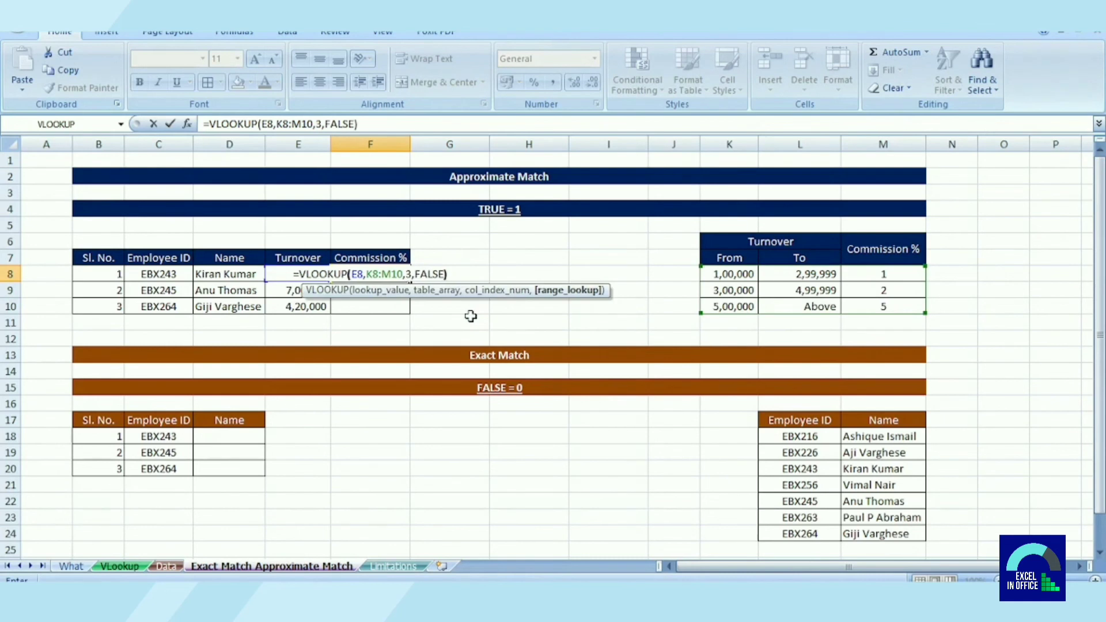
pyautogui.press('Return')
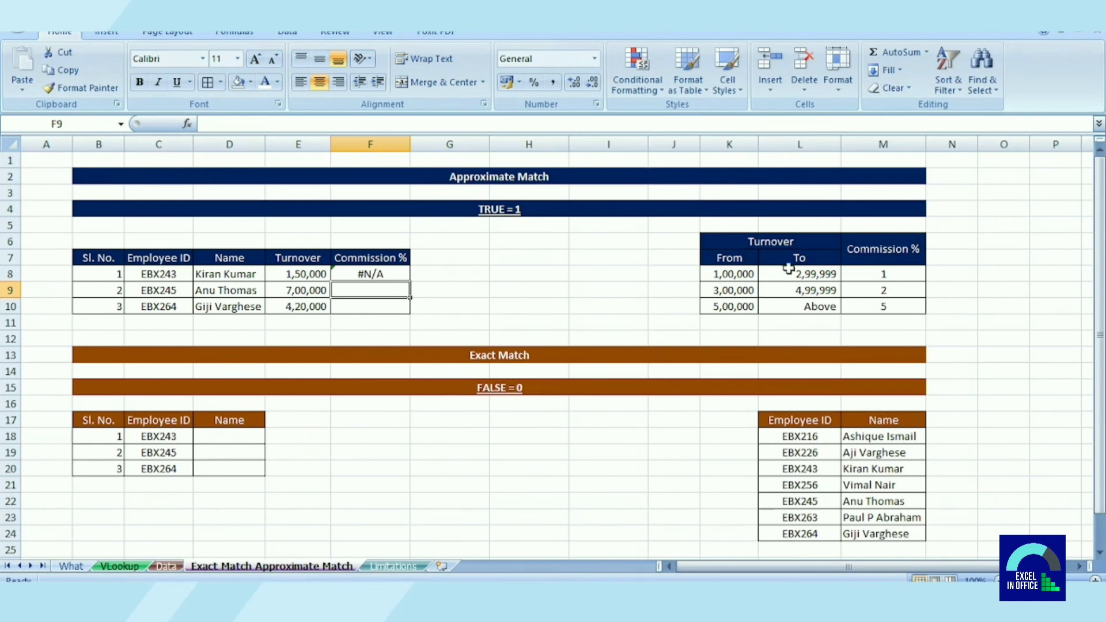
# Change F8's match argument from FALSE to TRUE for approximate matching.
pyautogui.doubleClick(391, 275)
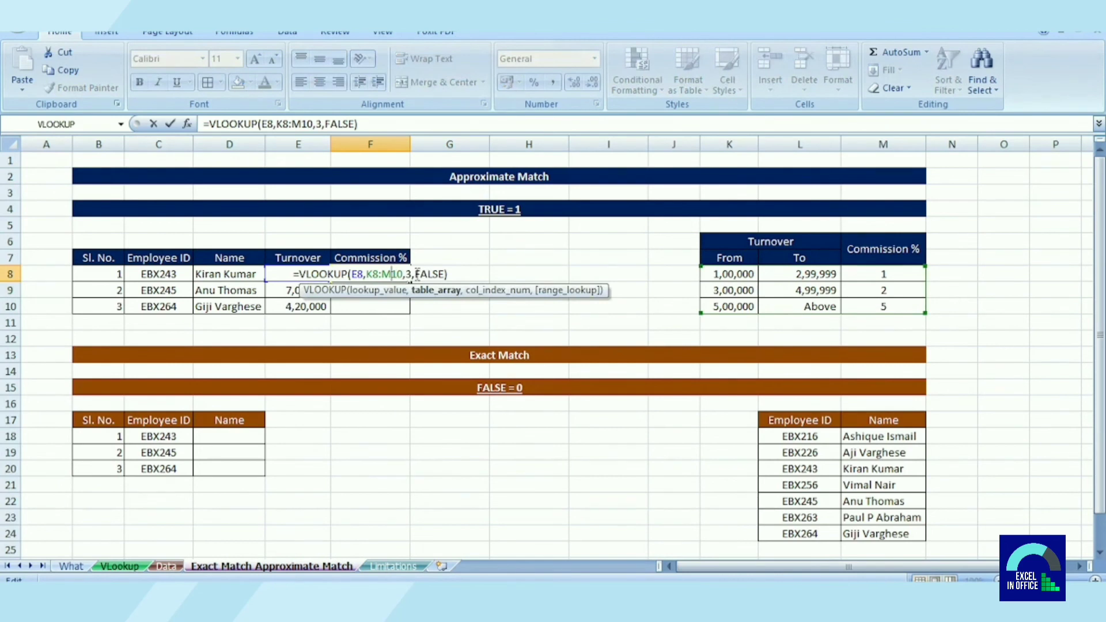
pyautogui.doubleClick(417, 275)
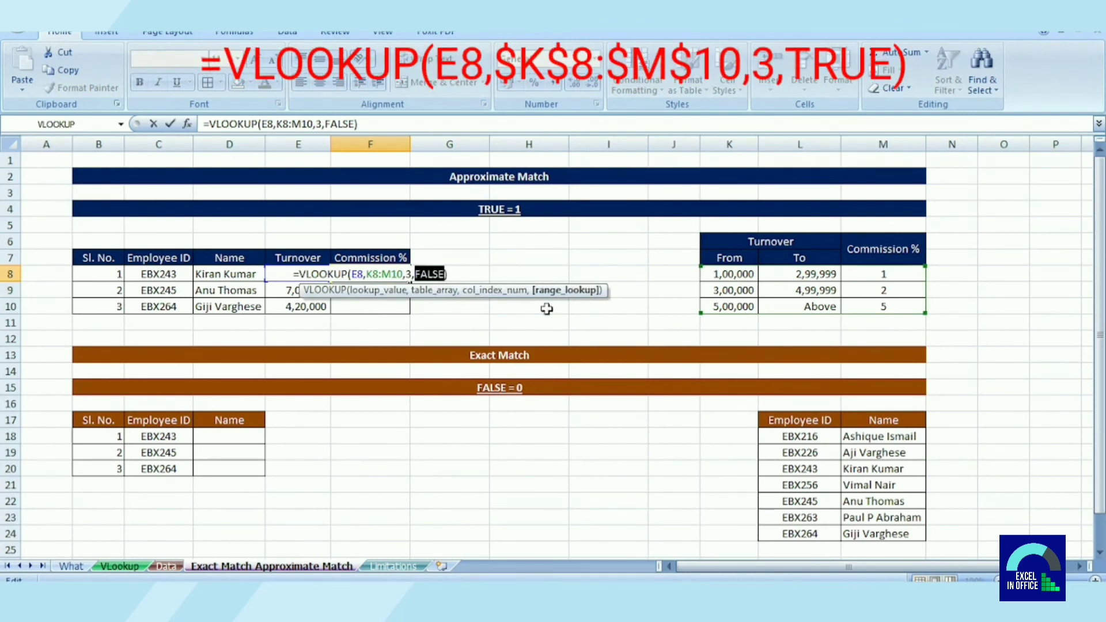
pyautogui.write('TRUE')
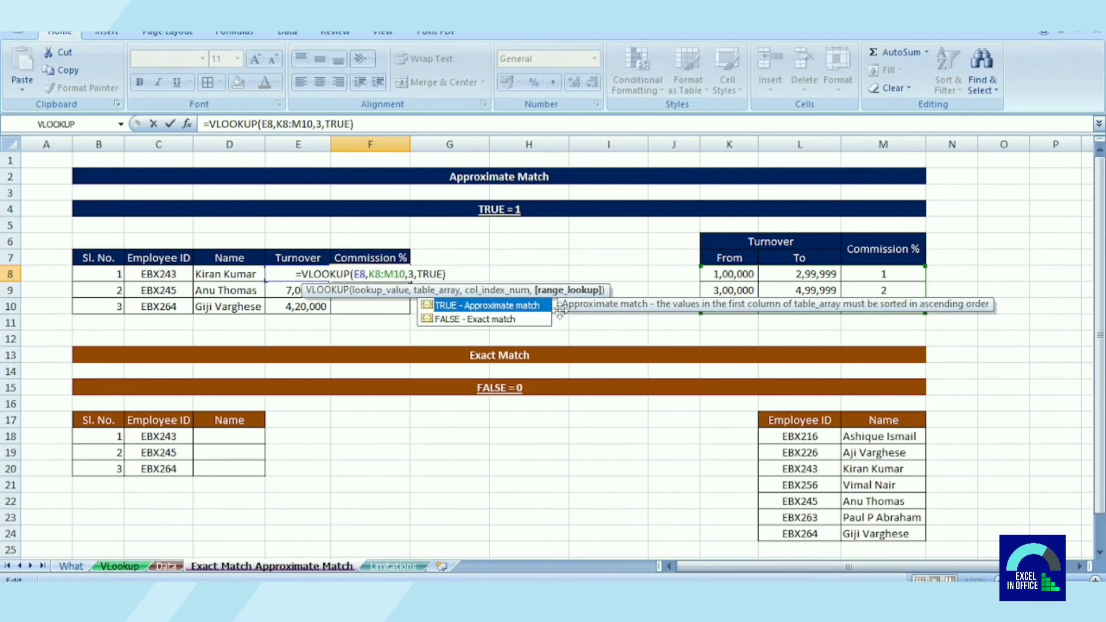
pyautogui.press('Return')
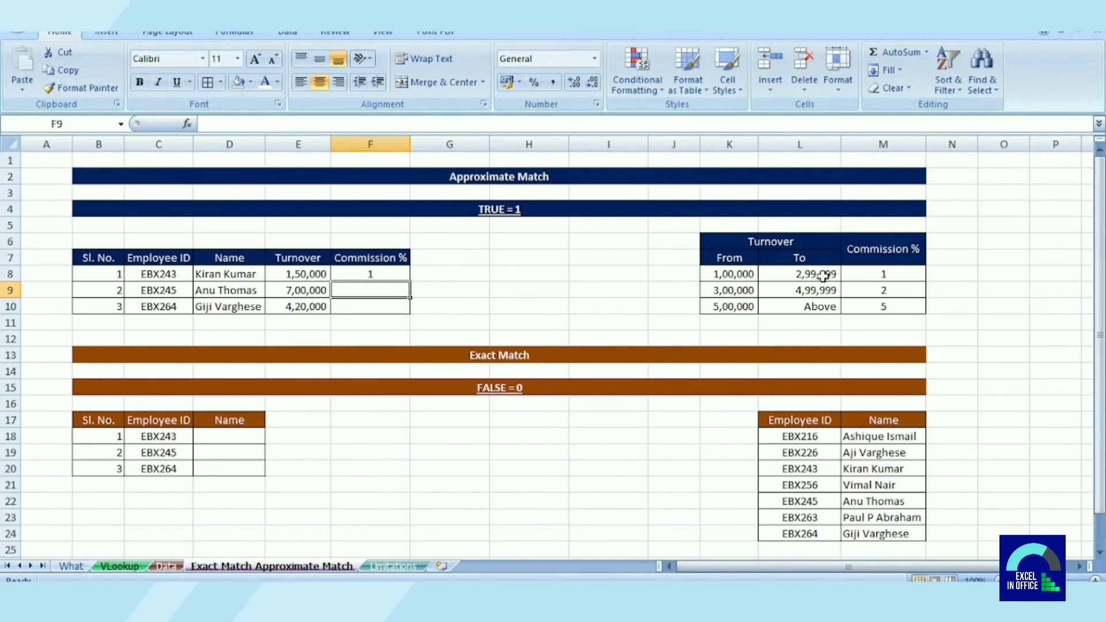
# Make the K8:M10 commission table reference in F8 absolute.
pyautogui.doubleClick(381, 274)
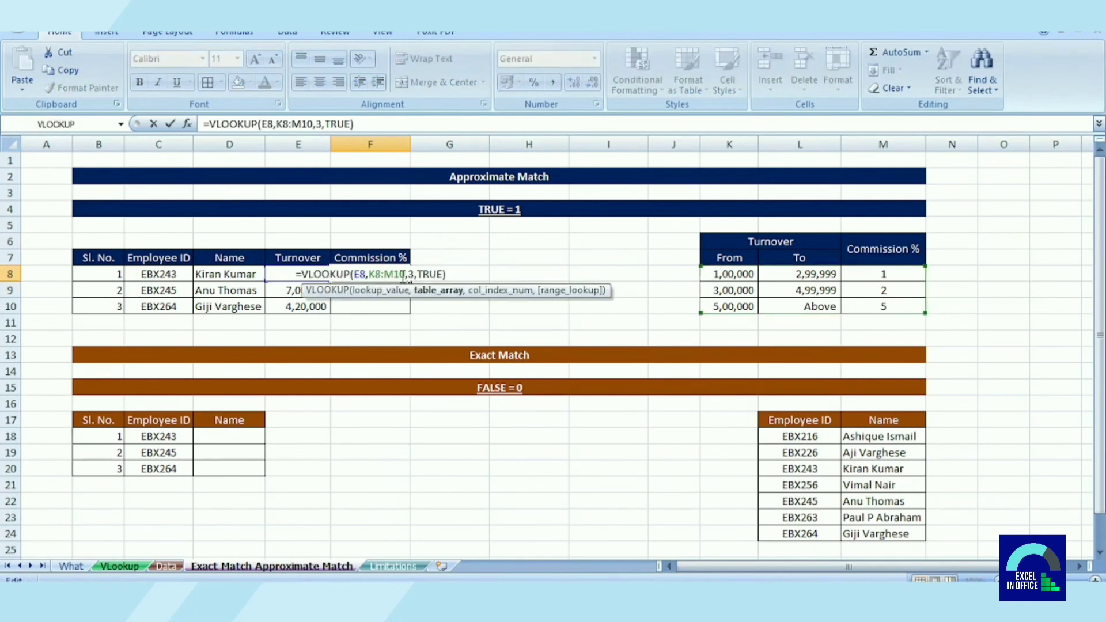
pyautogui.moveTo(407, 274); pyautogui.dragTo(366, 274)
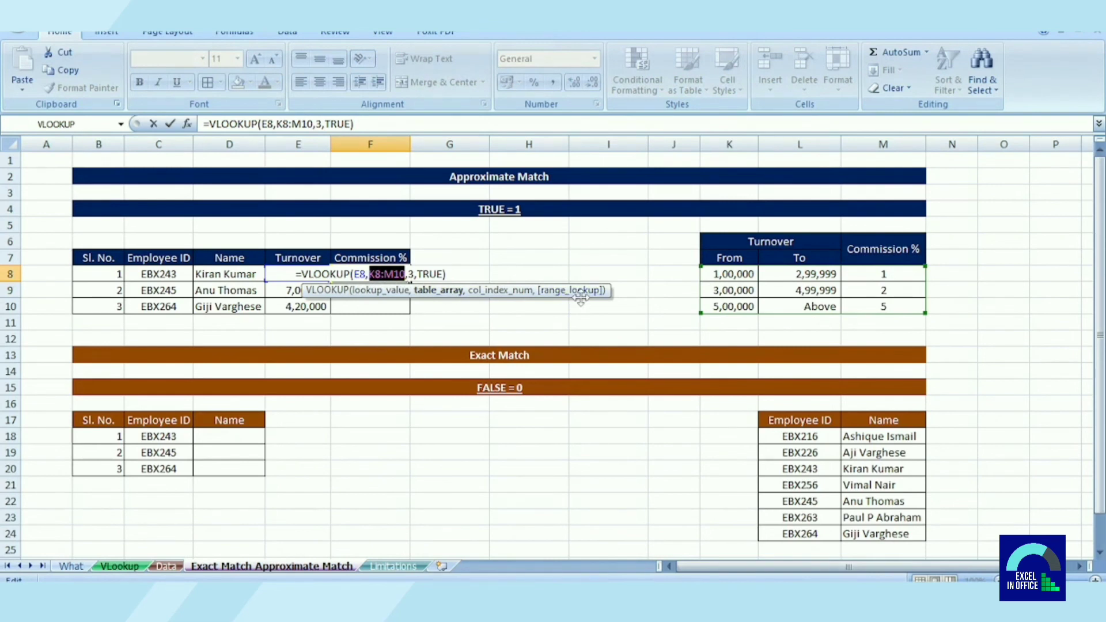
pyautogui.press('F4')
pyautogui.press('Return')
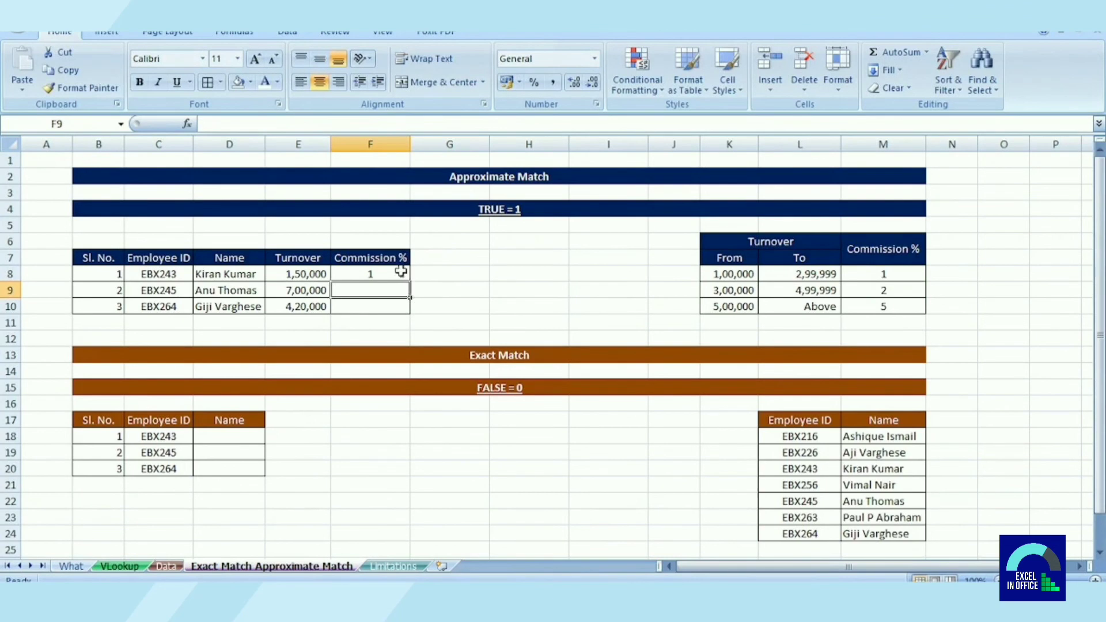
pyautogui.click(405, 274)
# Fill the commission formula down to F10, giving rates 5 and 2, and begin a VLOOKUP in D18.
pyautogui.doubleClick(411, 280)
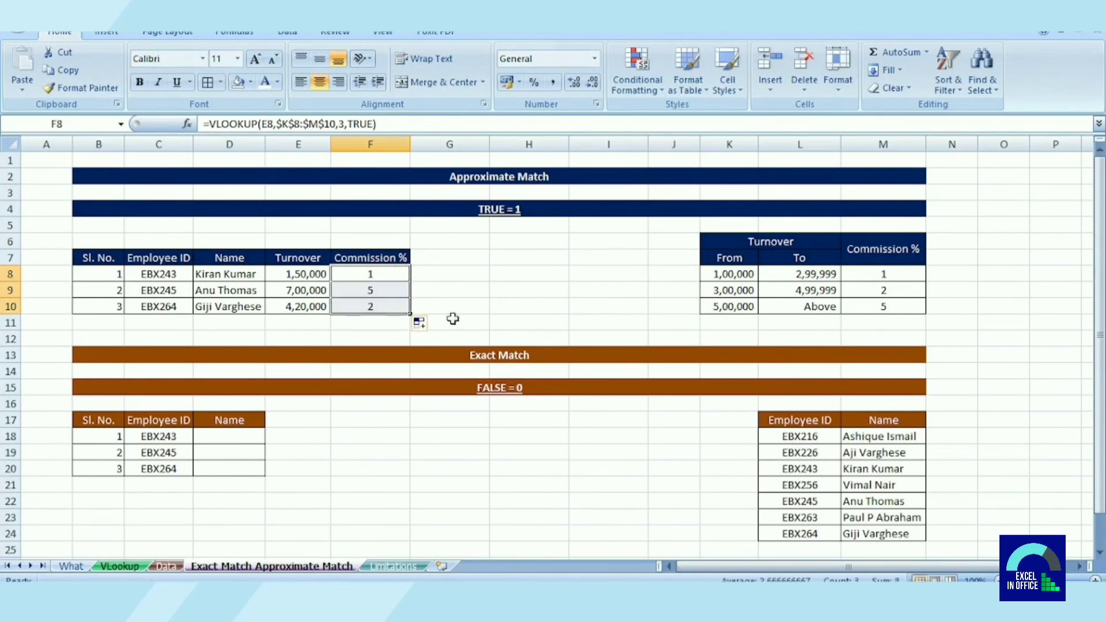
pyautogui.click(876, 308)
pyautogui.click(311, 309)
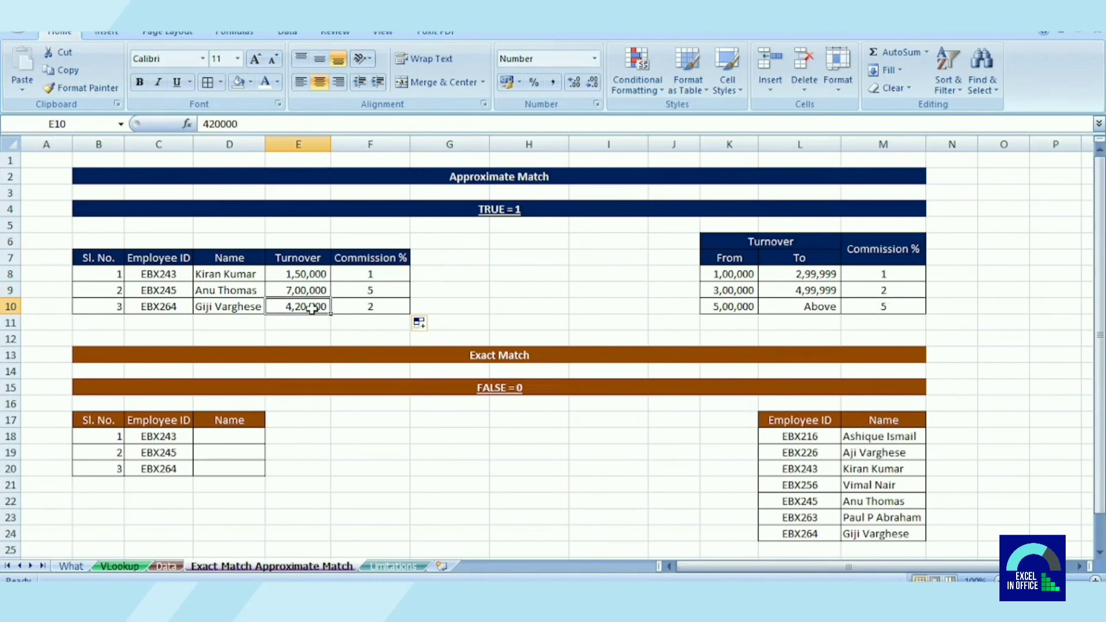
pyautogui.click(867, 292)
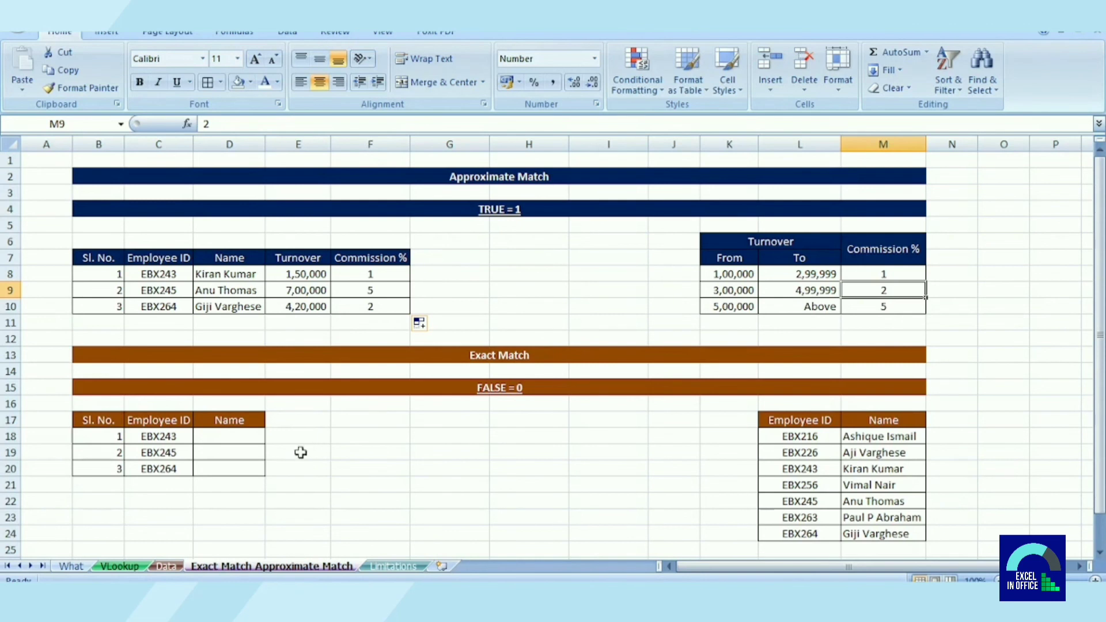
pyautogui.click(246, 441)
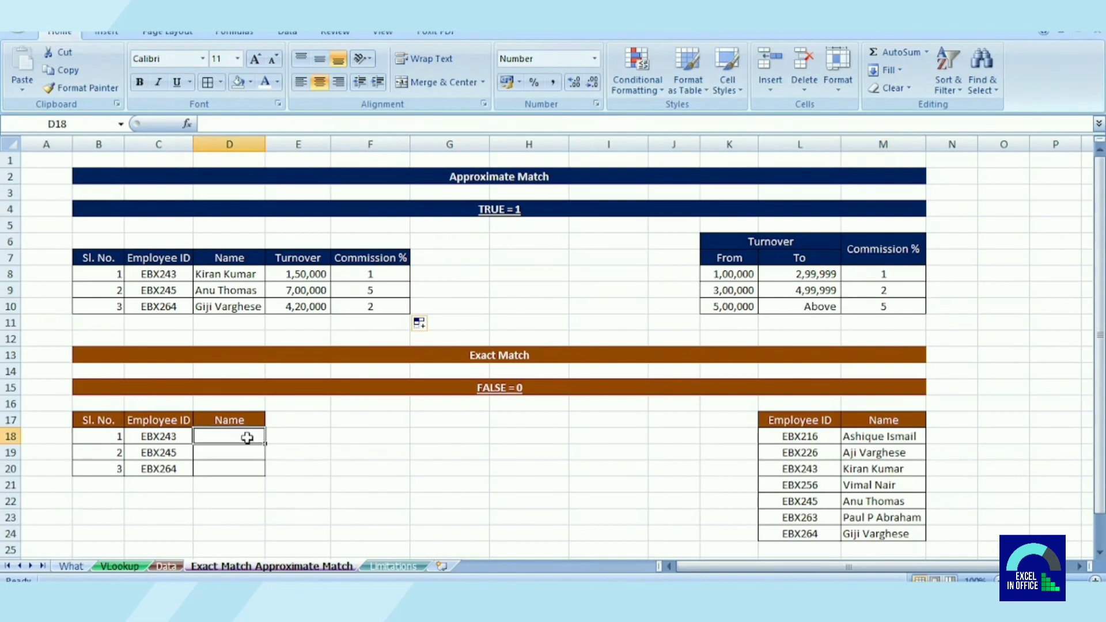
pyautogui.write('=')
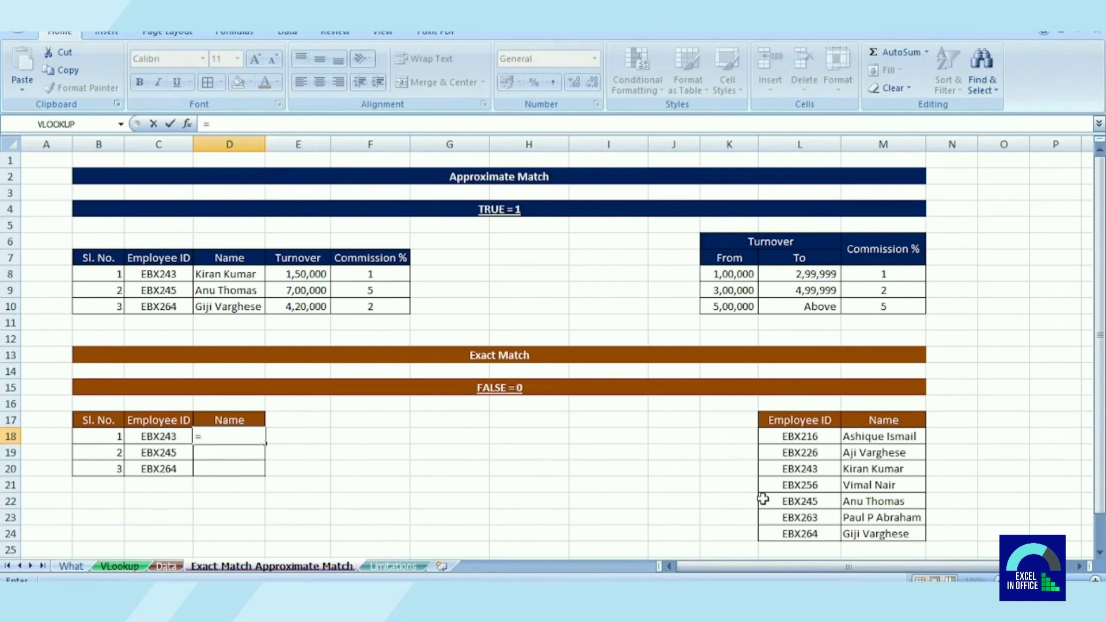
pyautogui.write('Vl')
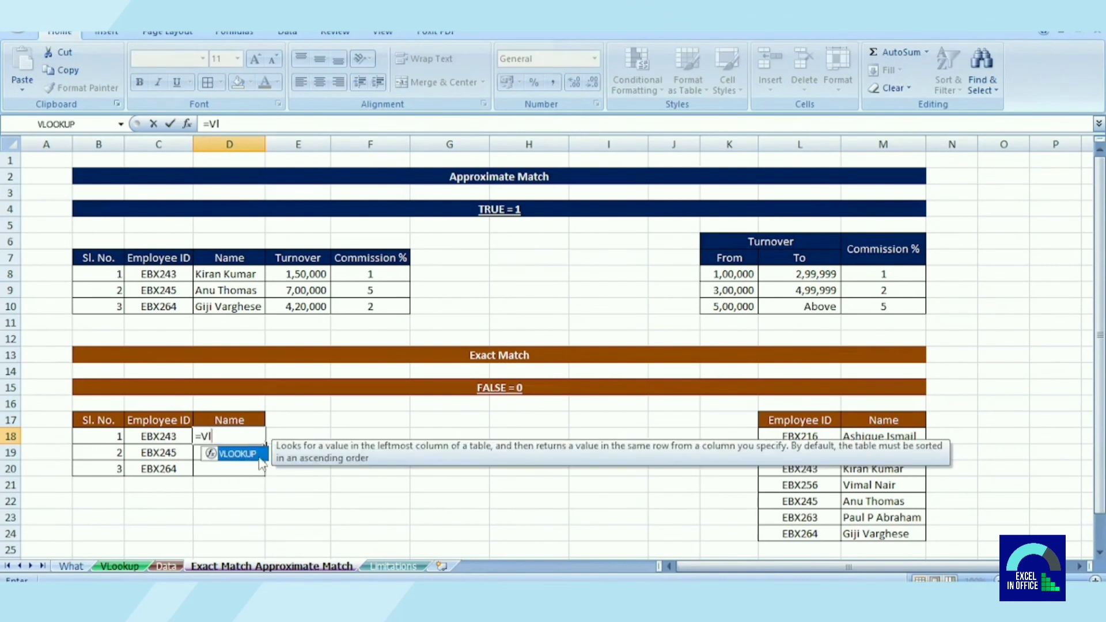
# Enter =VLOOKUP(C18,$L$18:$M$24,2,FALSE) in D18 to return the name for EBX243.
pyautogui.doubleClick(259, 458)
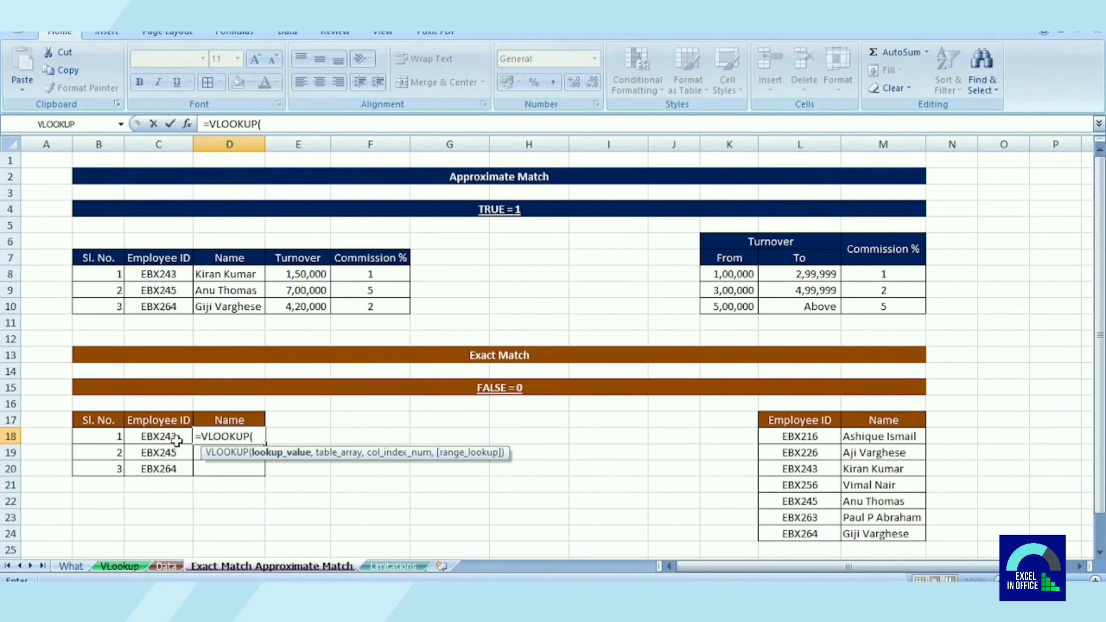
pyautogui.click(178, 438)
pyautogui.write(',')
pyautogui.click(795, 437)
pyautogui.moveTo(795, 438); pyautogui.dragTo(882, 533)
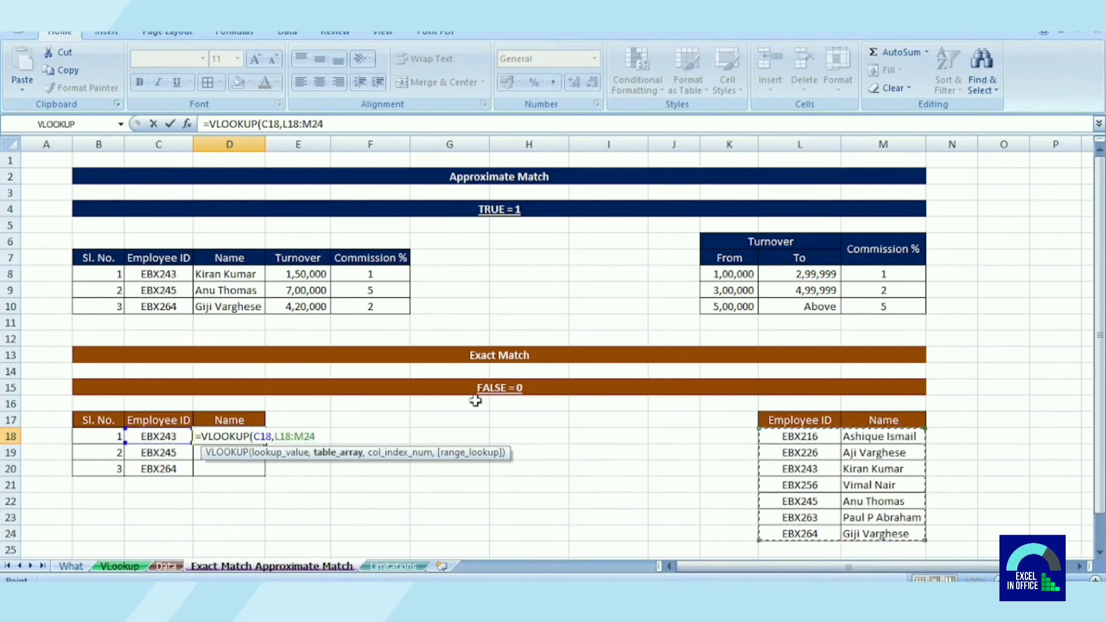
pyautogui.moveTo(325, 437); pyautogui.dragTo(275, 437)
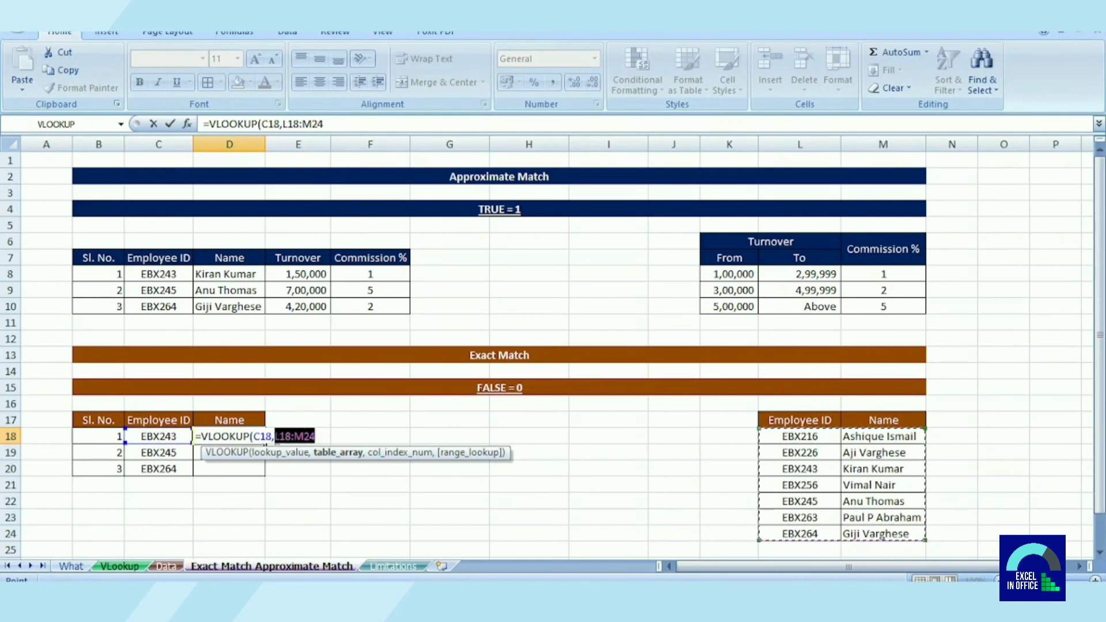
pyautogui.press('F4')
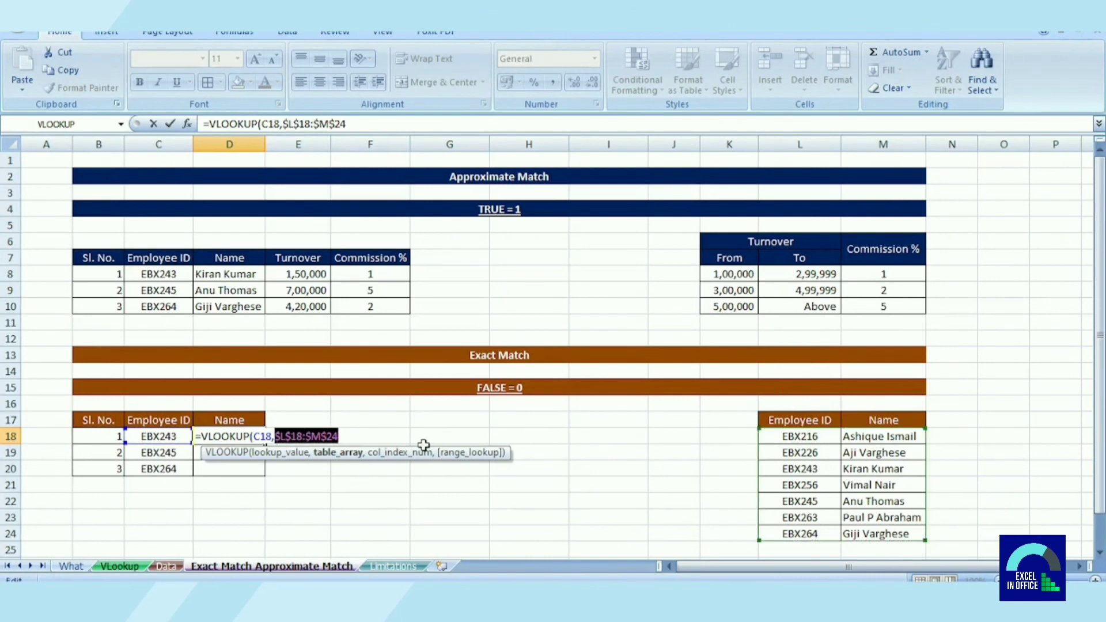
pyautogui.click(357, 437)
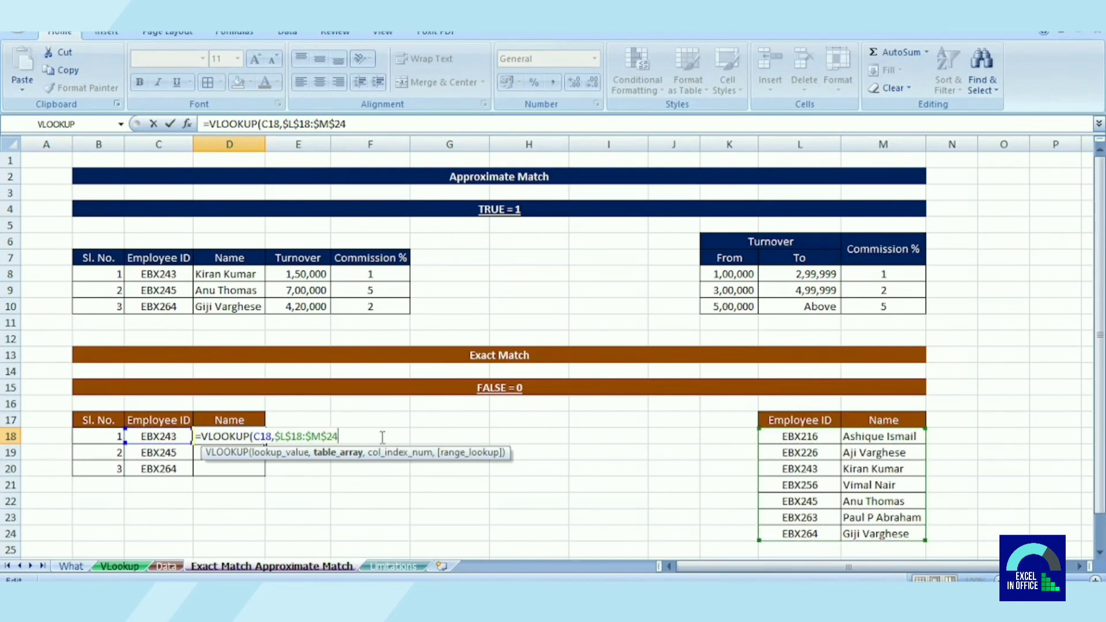
pyautogui.write(',2')
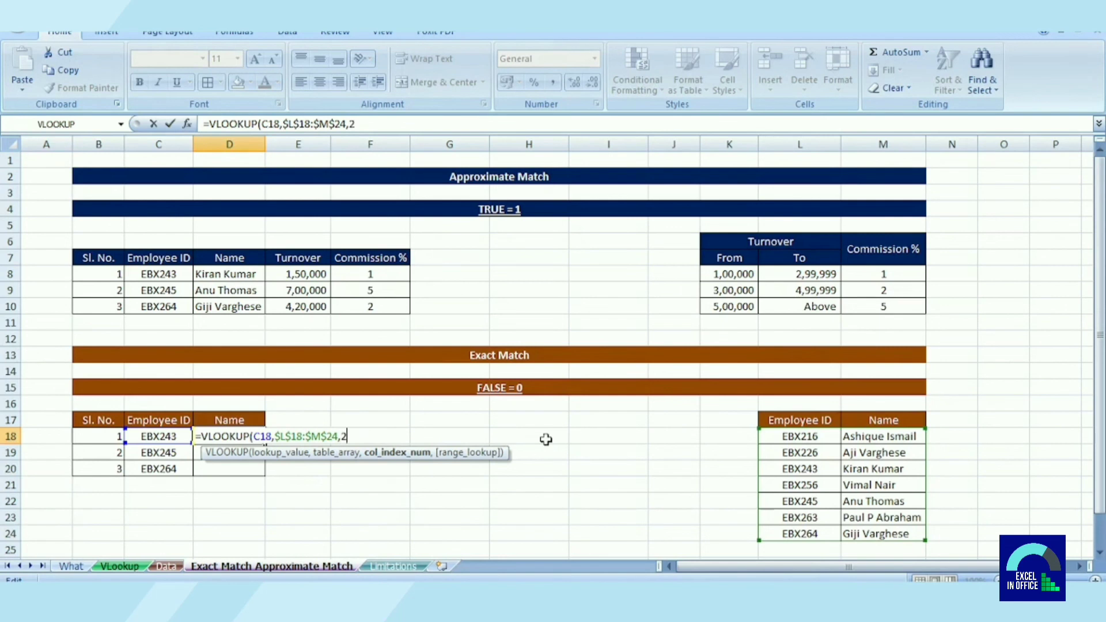
pyautogui.write(',')
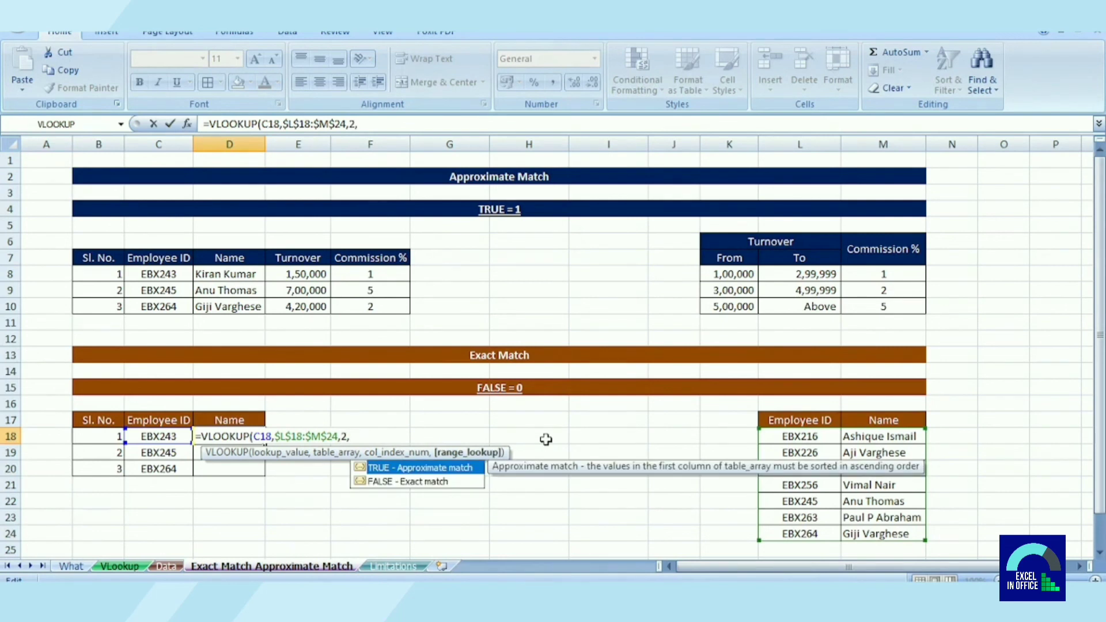
pyautogui.doubleClick(413, 482)
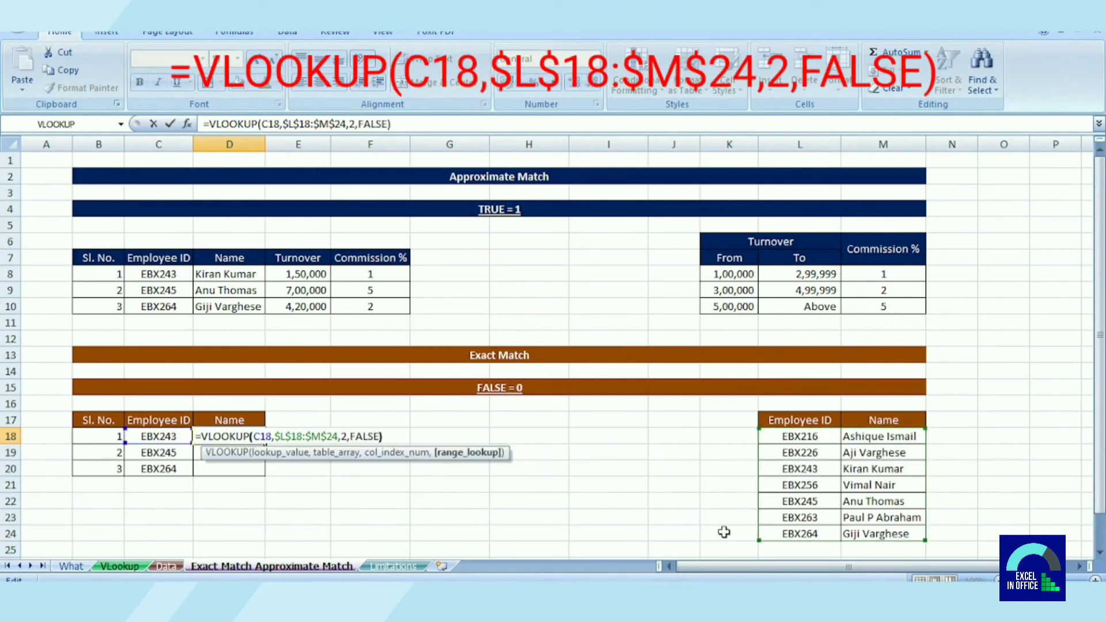
pyautogui.press('Return')
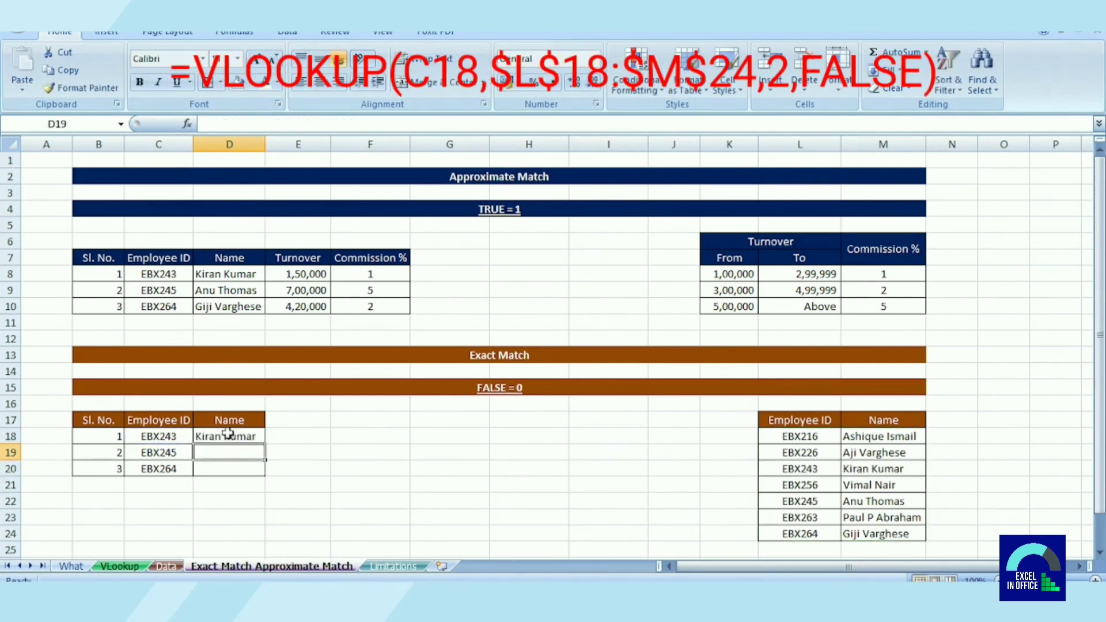
# Fill D18's name lookup down to D20 and check the names against the lookup table.
pyautogui.click(242, 433)
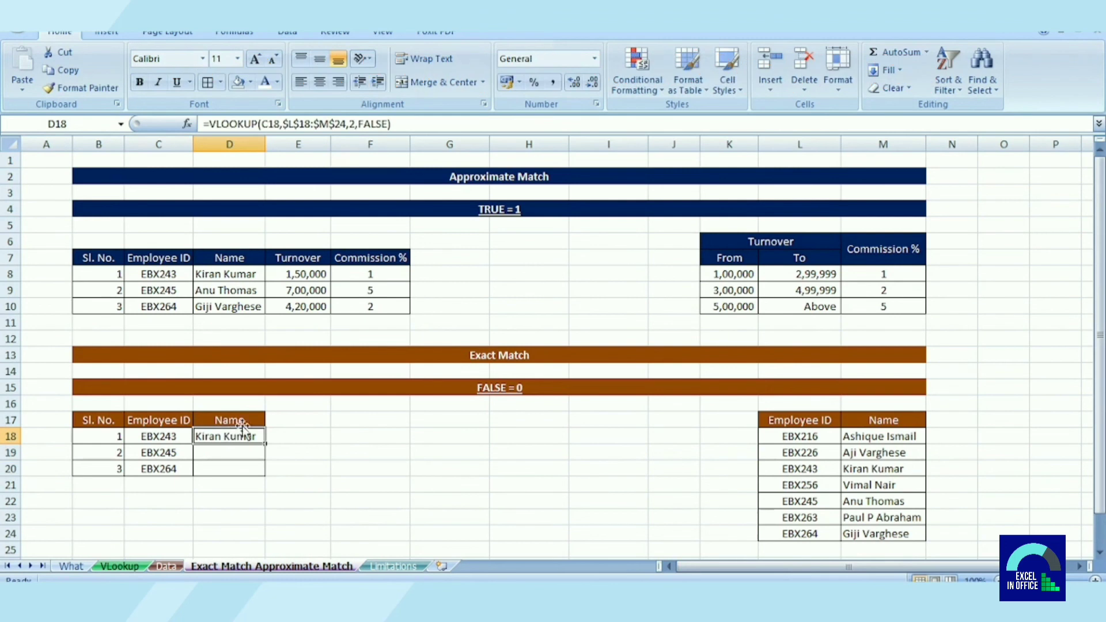
pyautogui.doubleClick(266, 446)
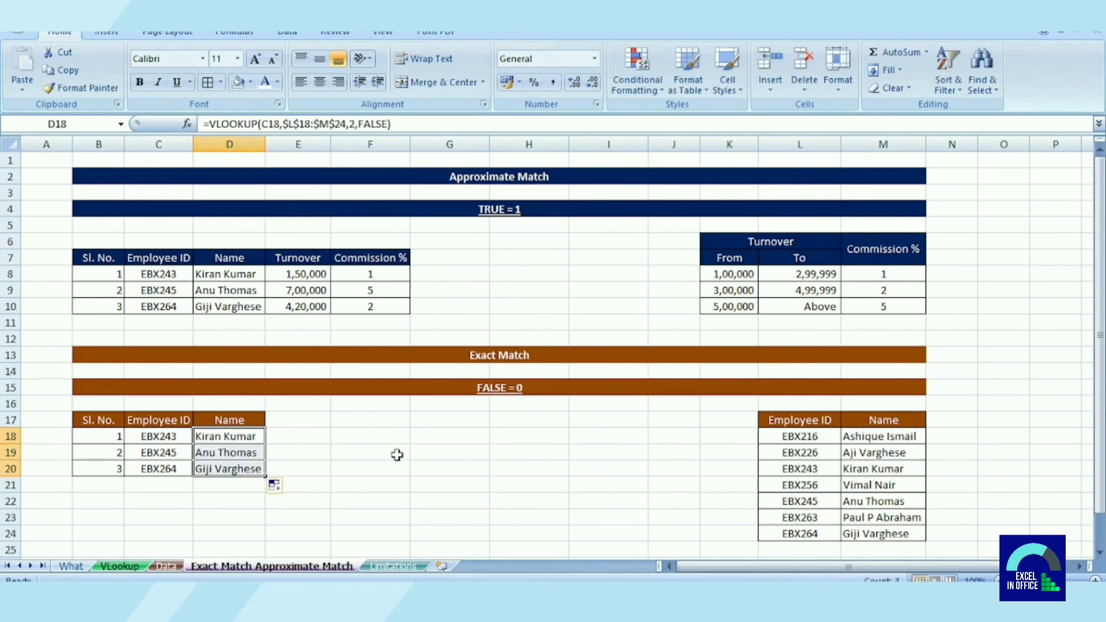
pyautogui.click(155, 455)
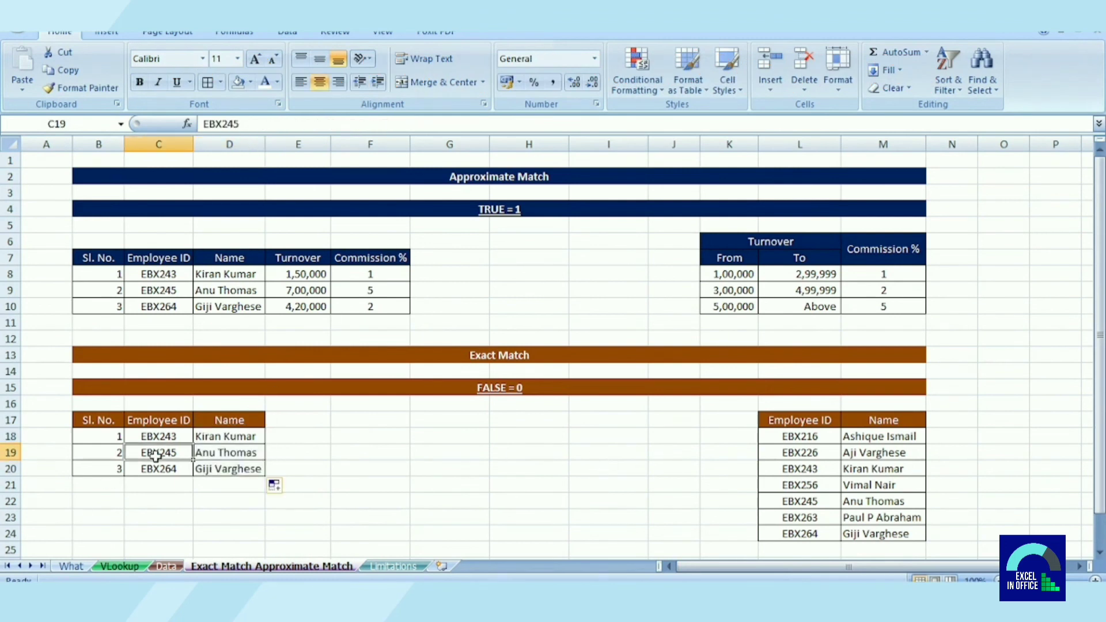
pyautogui.click(881, 500)
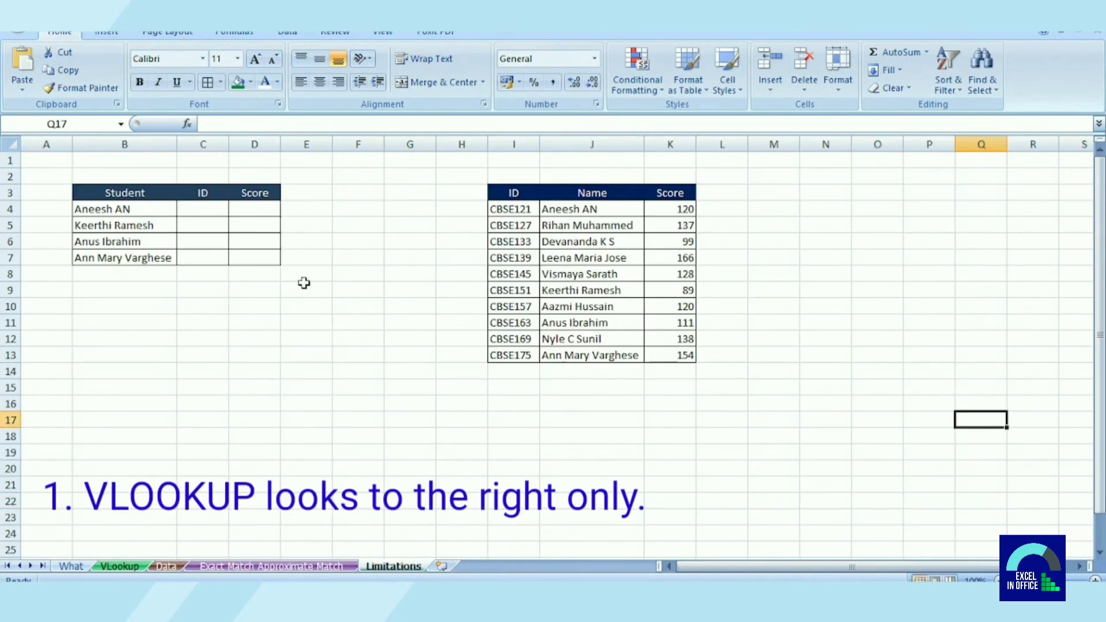
# Point out the empty ID and Score columns, then start a +VLOOKUP in D4.
pyautogui.click(209, 197)
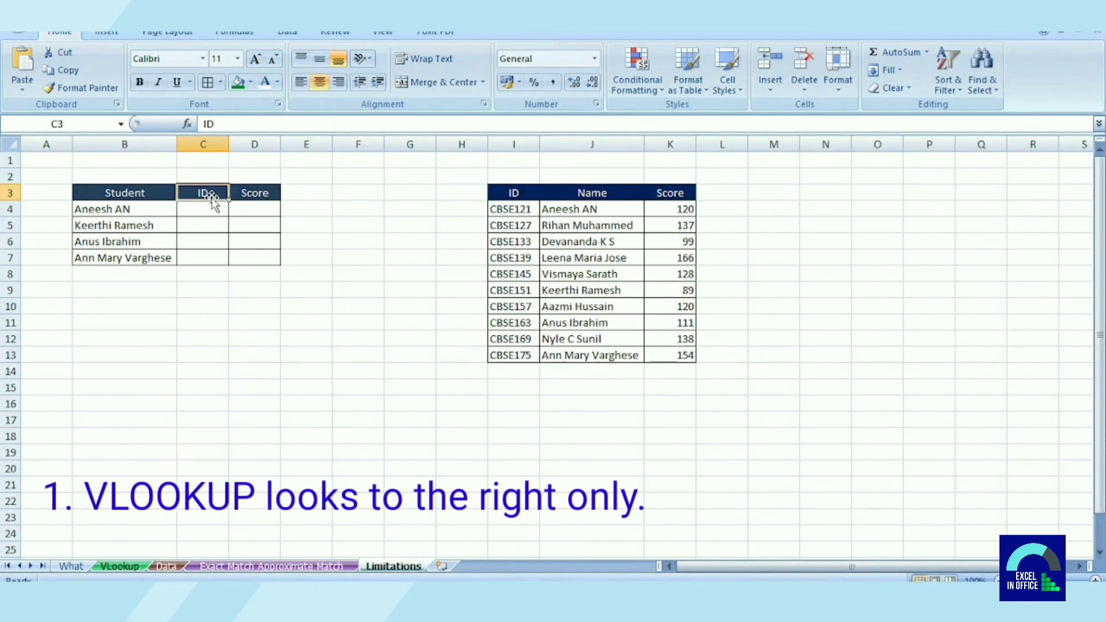
pyautogui.click(263, 192)
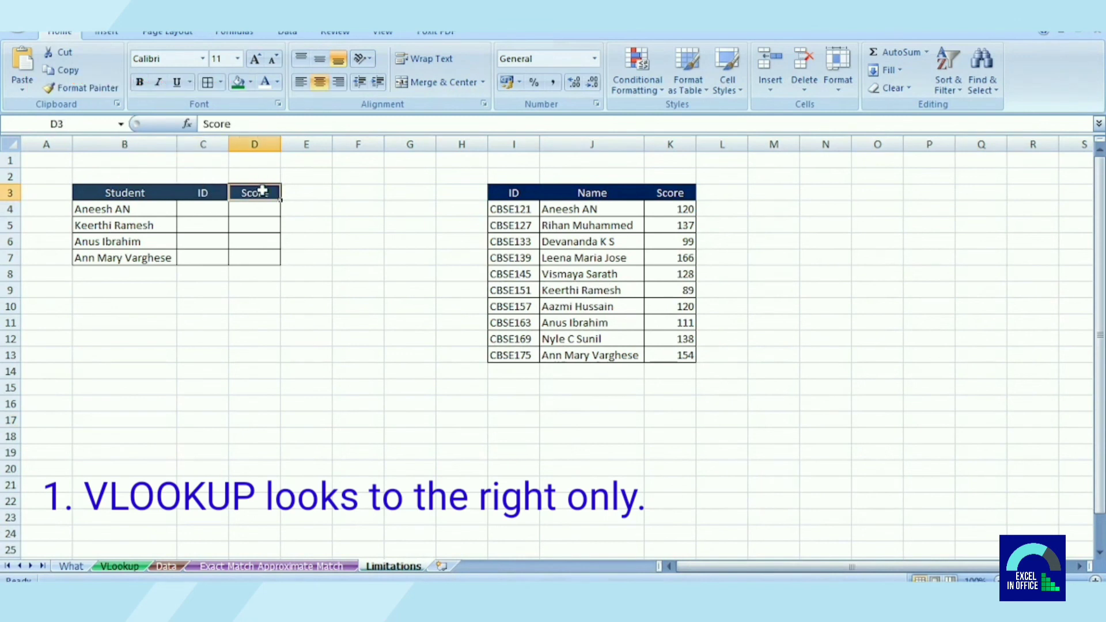
pyautogui.click(144, 206)
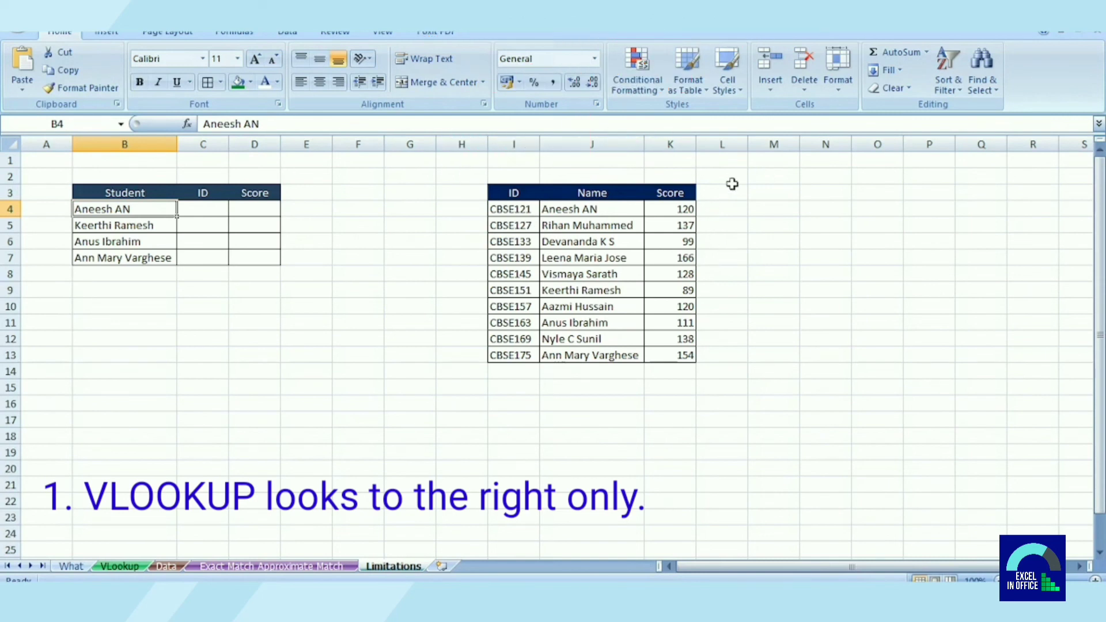
pyautogui.click(257, 210)
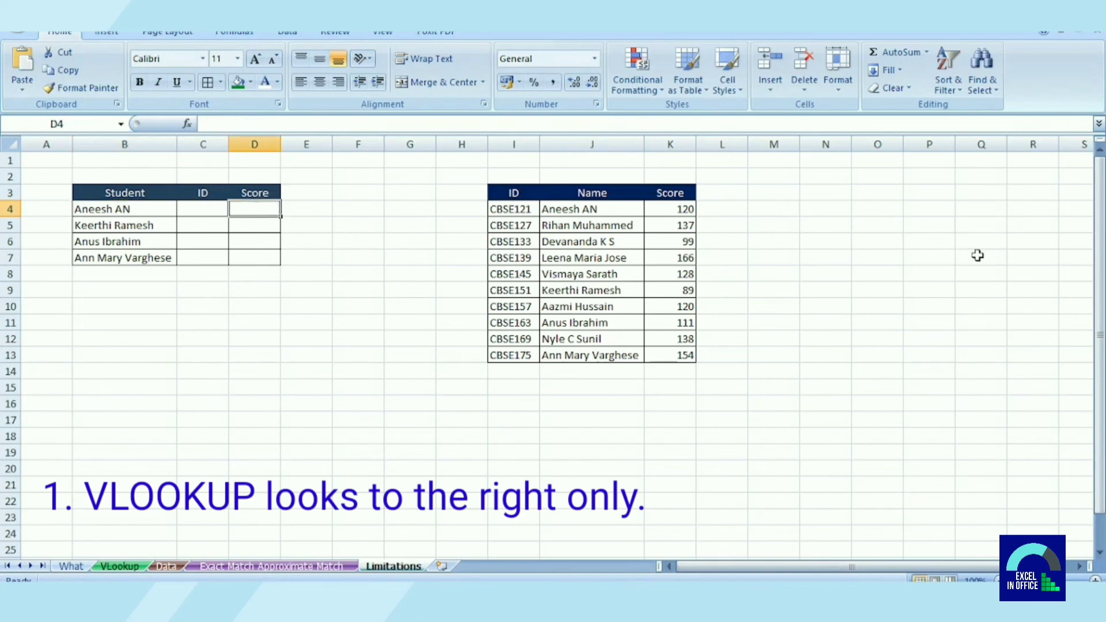
pyautogui.write('+VLOO')
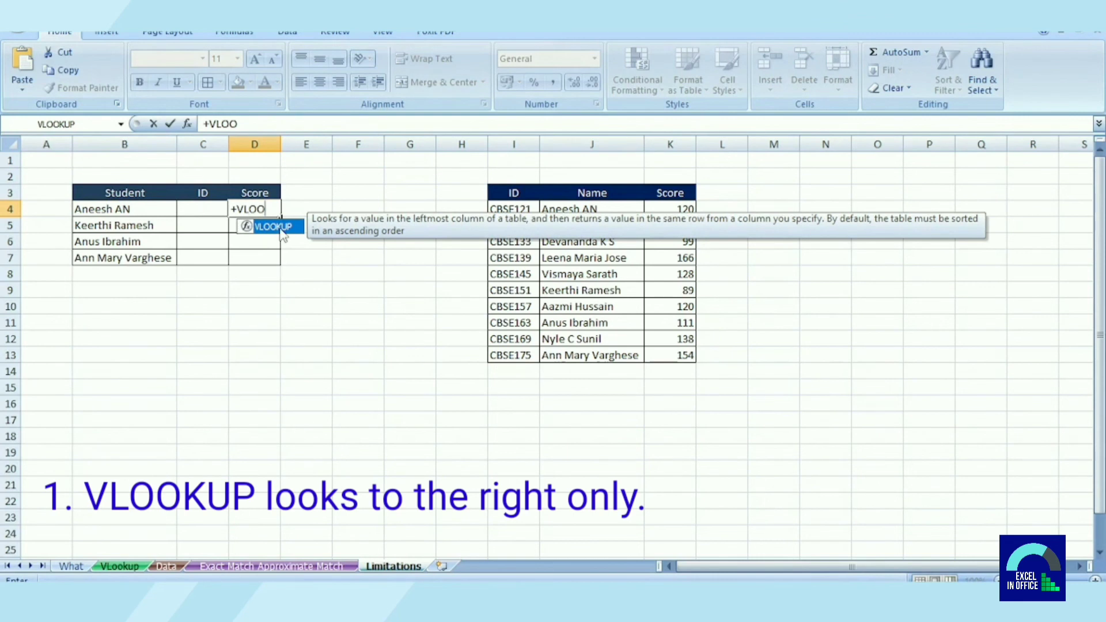
# Enter =VLOOKUP(B4,$J$3:$K$13,2,0) in D4, returning 120 for the first student.
pyautogui.doubleClick(273, 227)
pyautogui.click(113, 210)
pyautogui.write(',')
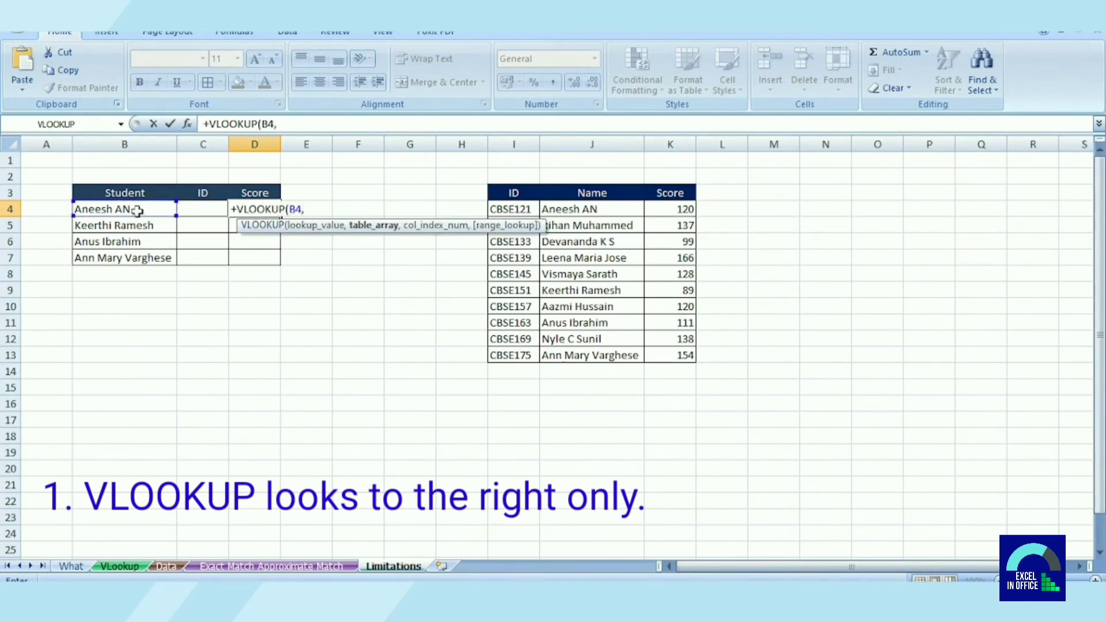
pyautogui.click(555, 195)
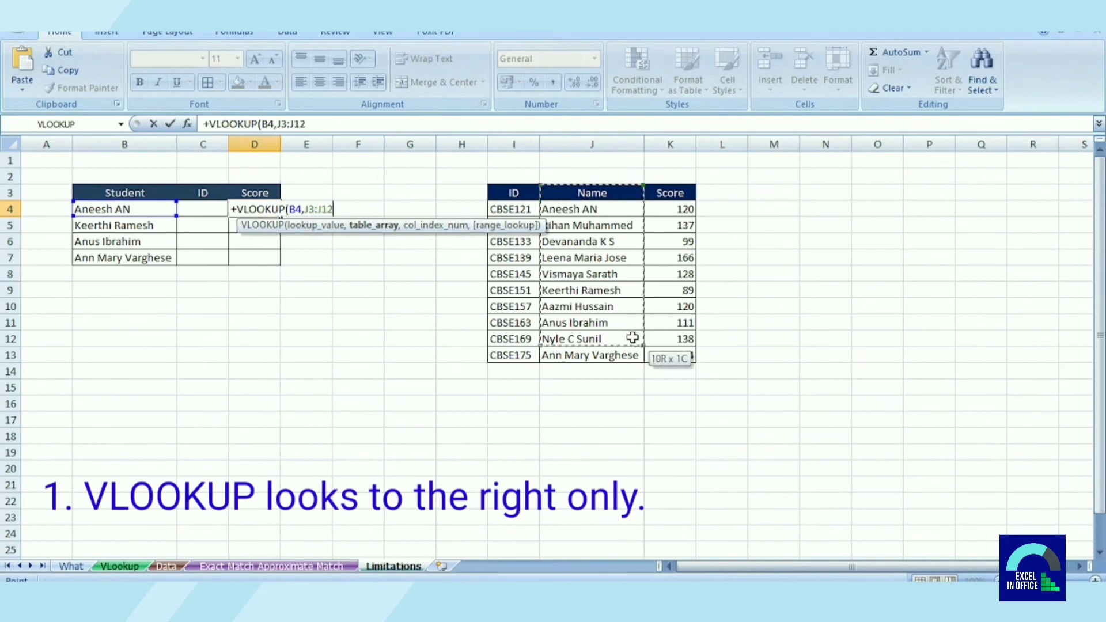
pyautogui.moveTo(555, 195); pyautogui.dragTo(680, 356)
pyautogui.moveTo(335, 209); pyautogui.dragTo(309, 209)
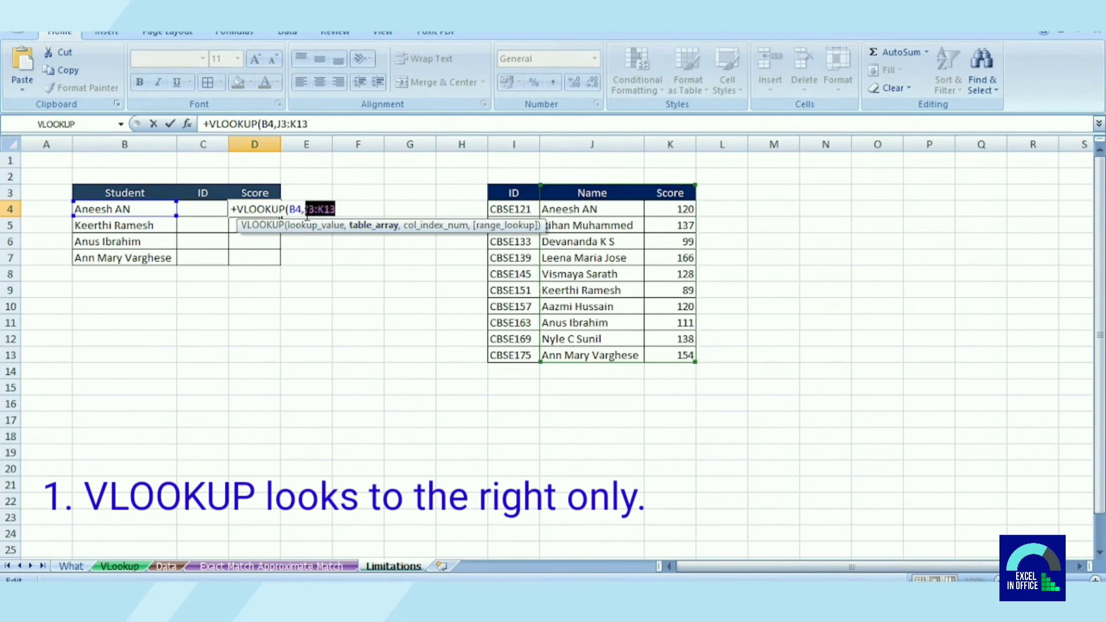
pyautogui.press('F4')
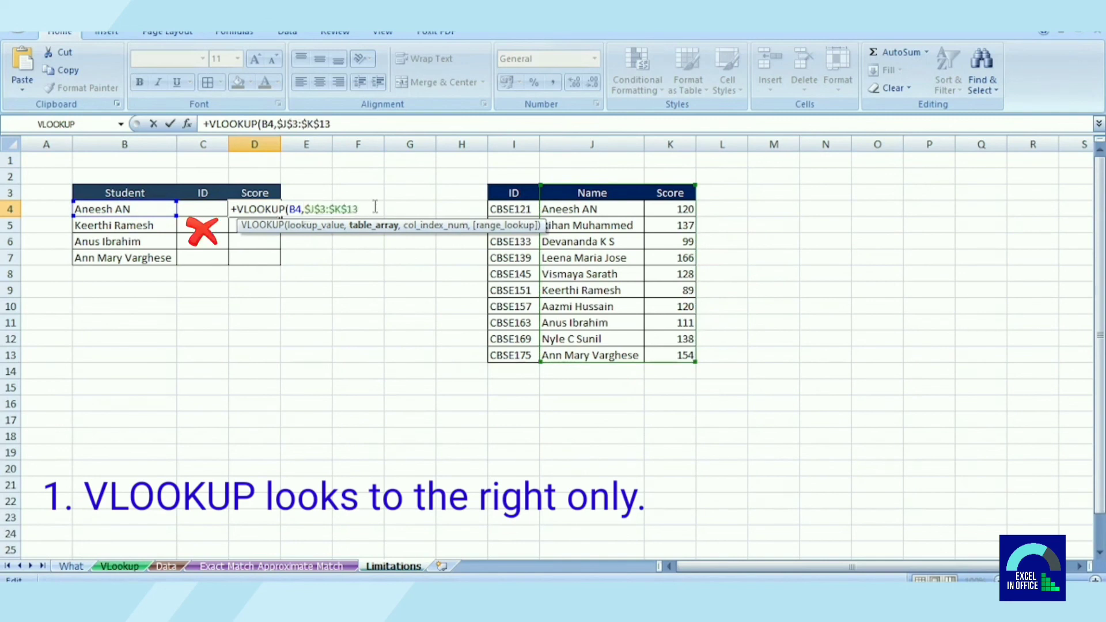
pyautogui.write(',2')
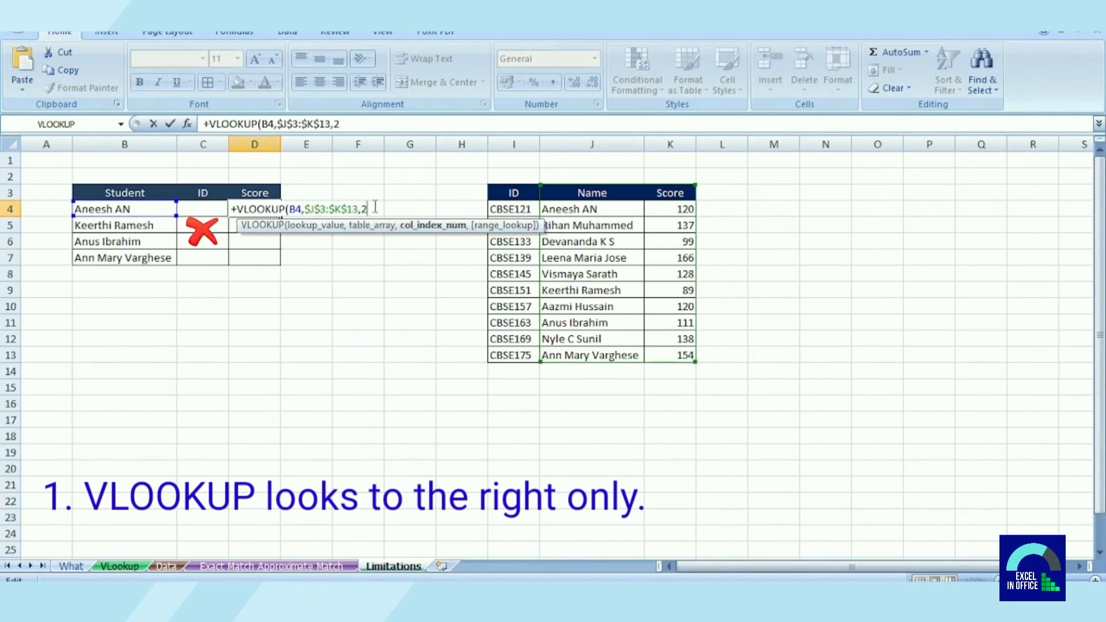
pyautogui.write(',0')
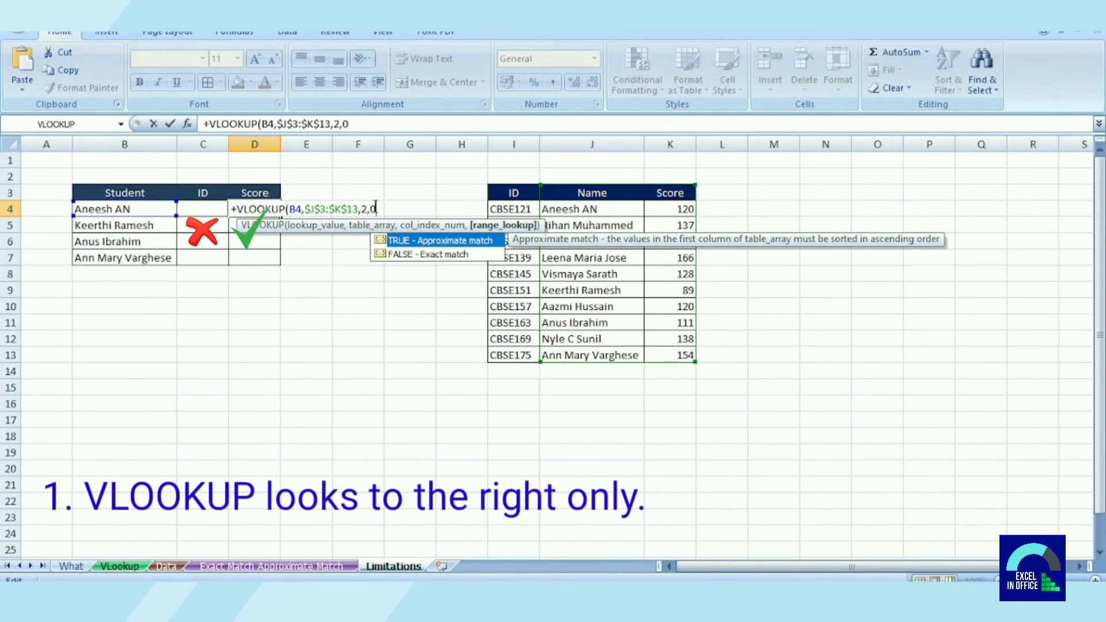
pyautogui.write(')')
pyautogui.press('Return')
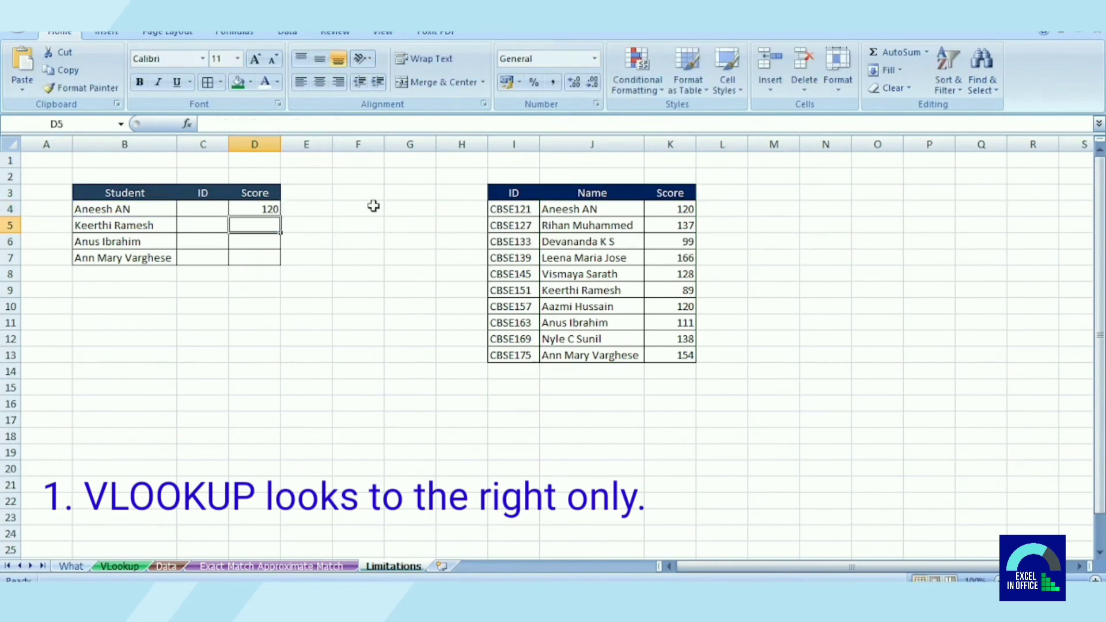
# Fill the score lookup down to D7, giving 89, 111 and 154.
pyautogui.click(275, 211)
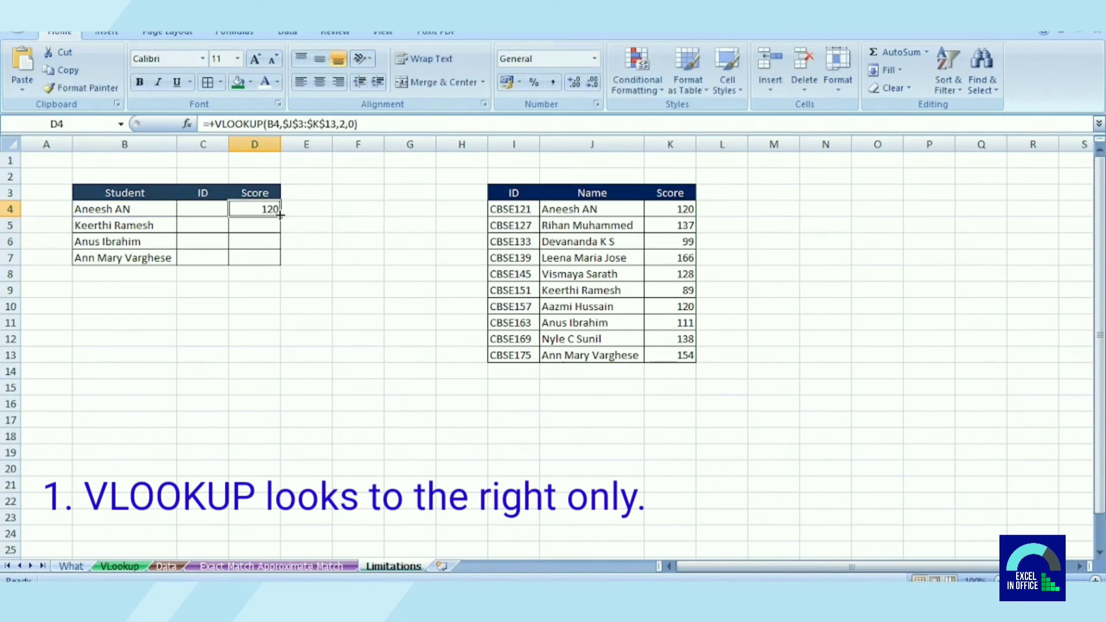
pyautogui.moveTo(280, 214); pyautogui.dragTo(280, 265)
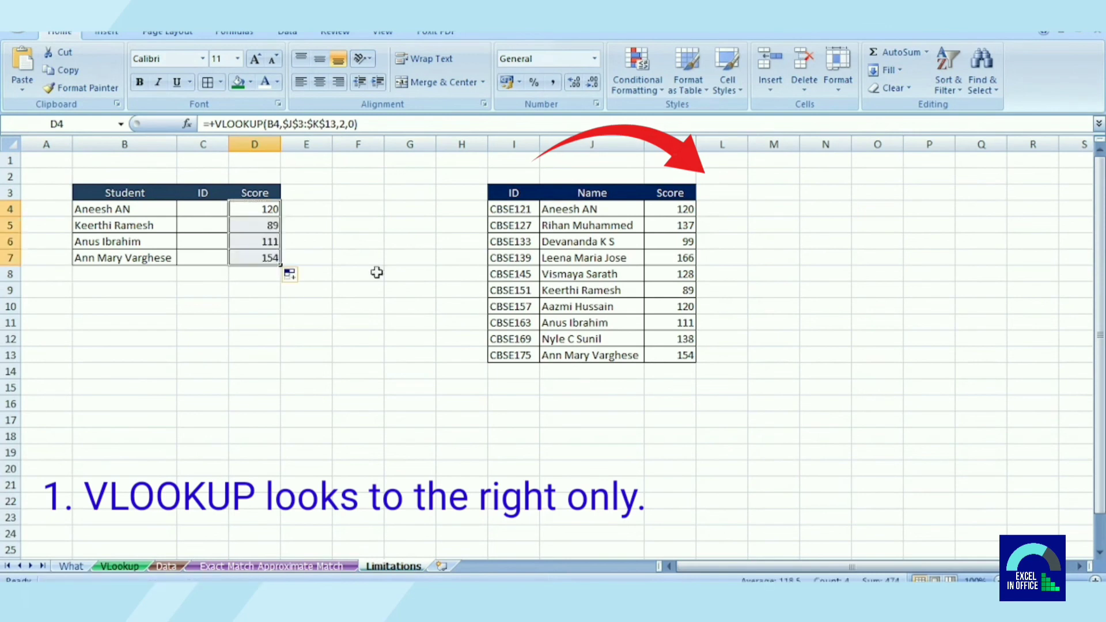
pyautogui.click(306, 390)
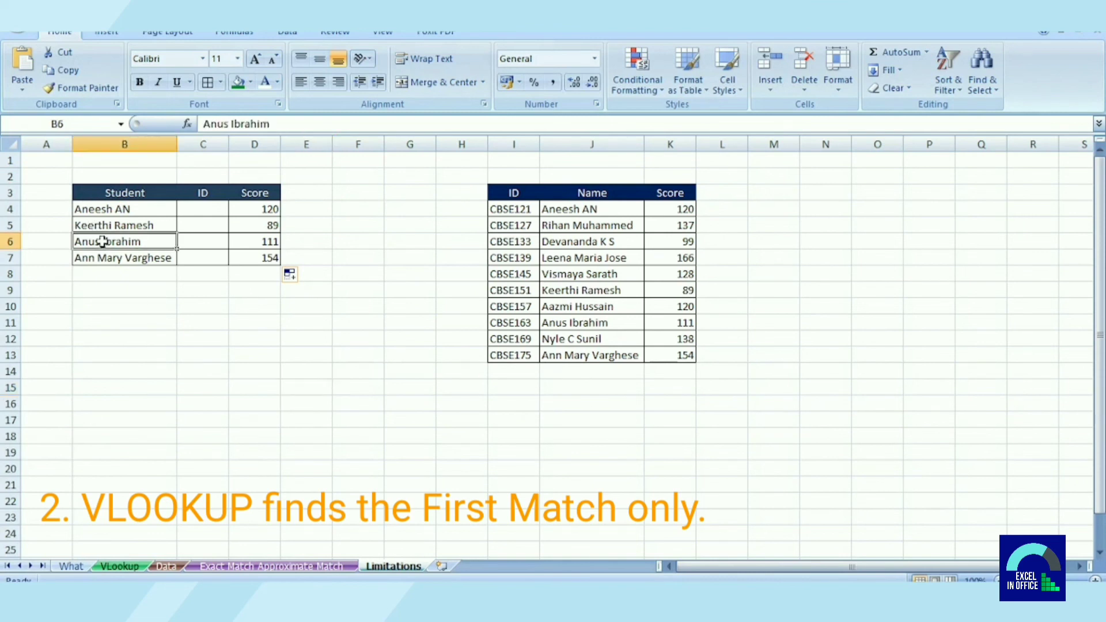
# Insert a duplicate CBSE163 row at row 12 of the lookup table with score 99.
pyautogui.moveTo(102, 241); pyautogui.dragTo(248, 241)
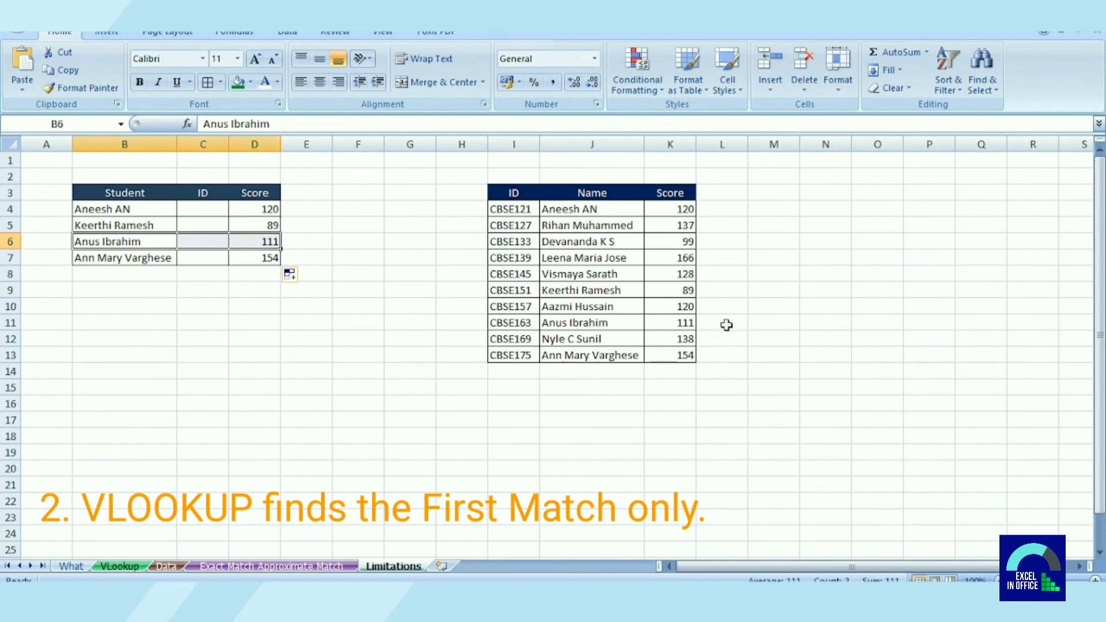
pyautogui.moveTo(522, 322); pyautogui.dragTo(659, 325)
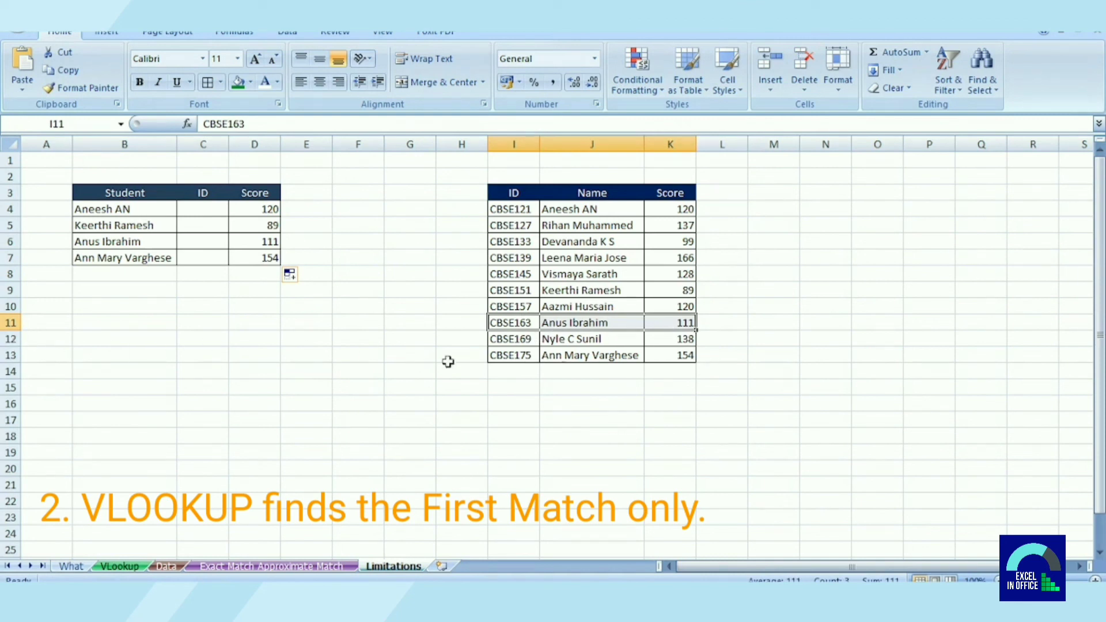
pyautogui.click(22, 340)
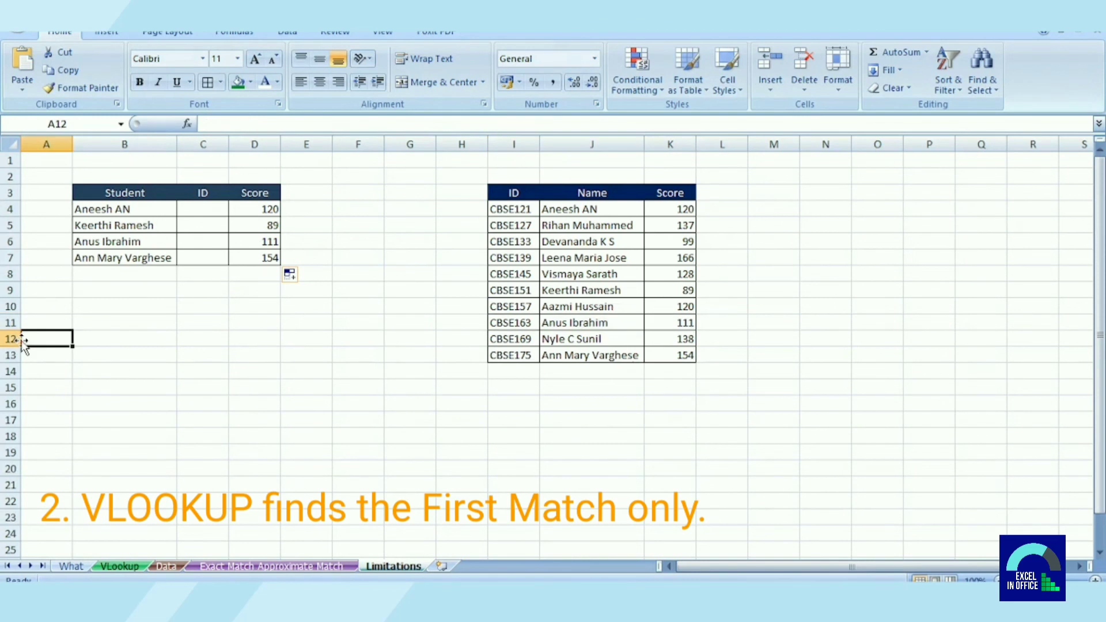
pyautogui.click(11, 339)
pyautogui.hotkey('ctrl', 'shift', '+')
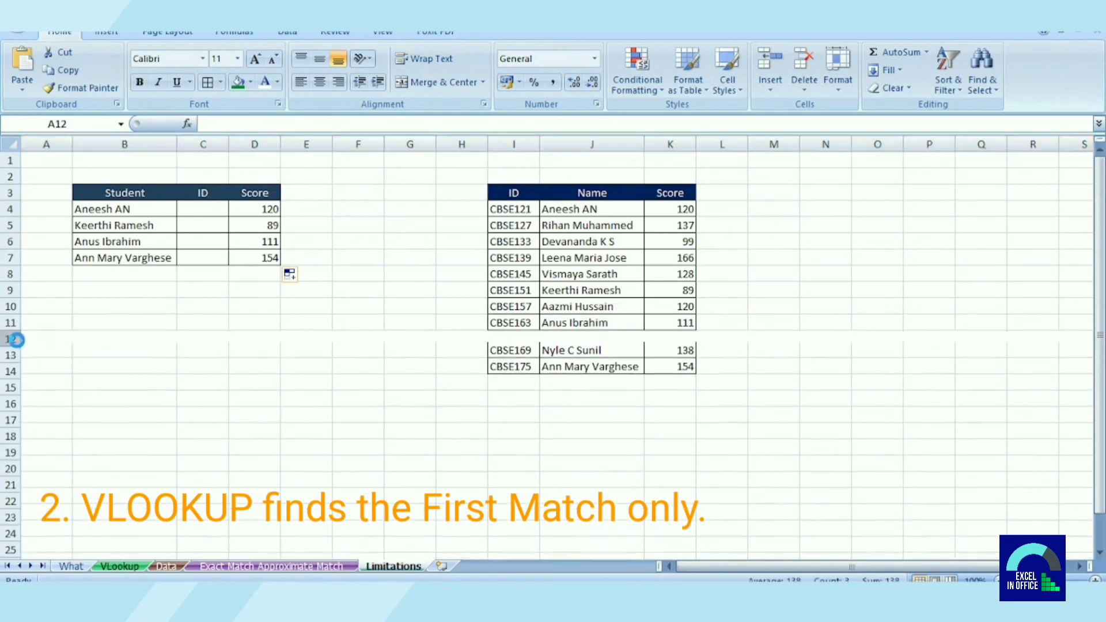
pyautogui.moveTo(519, 342); pyautogui.dragTo(601, 338)
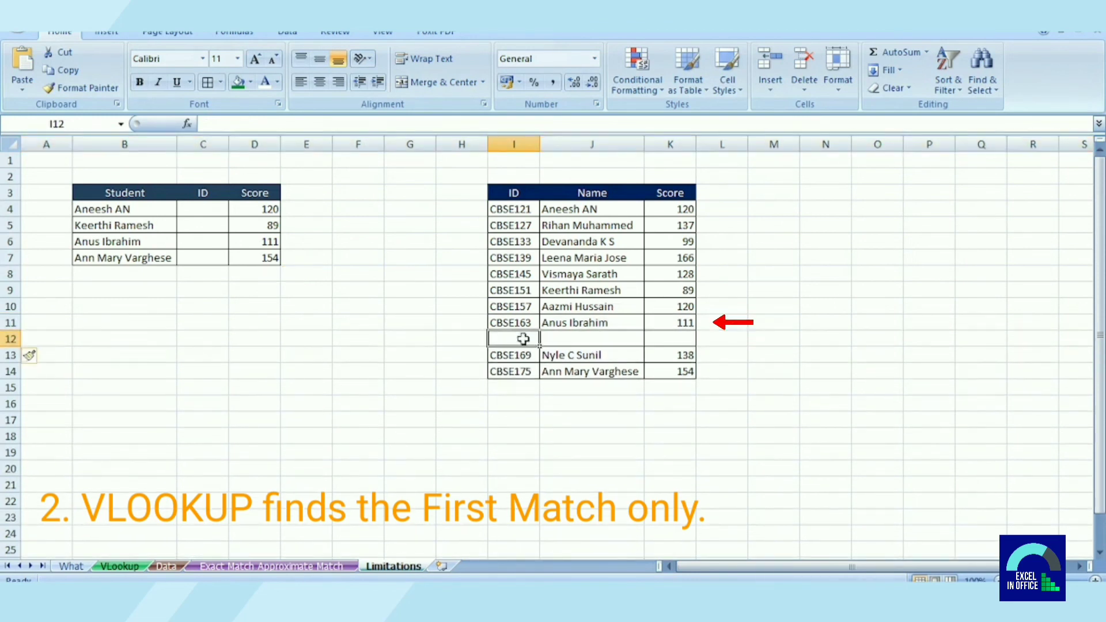
pyautogui.hotkey('ctrl', 'd')
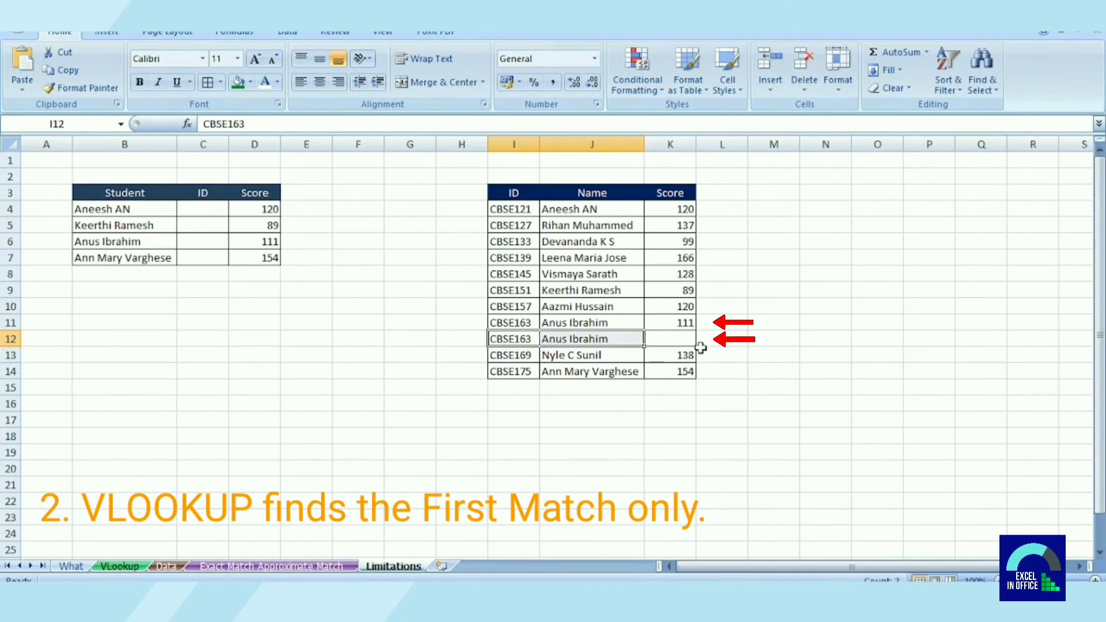
pyautogui.click(686, 340)
pyautogui.write('99')
pyautogui.press('Return')
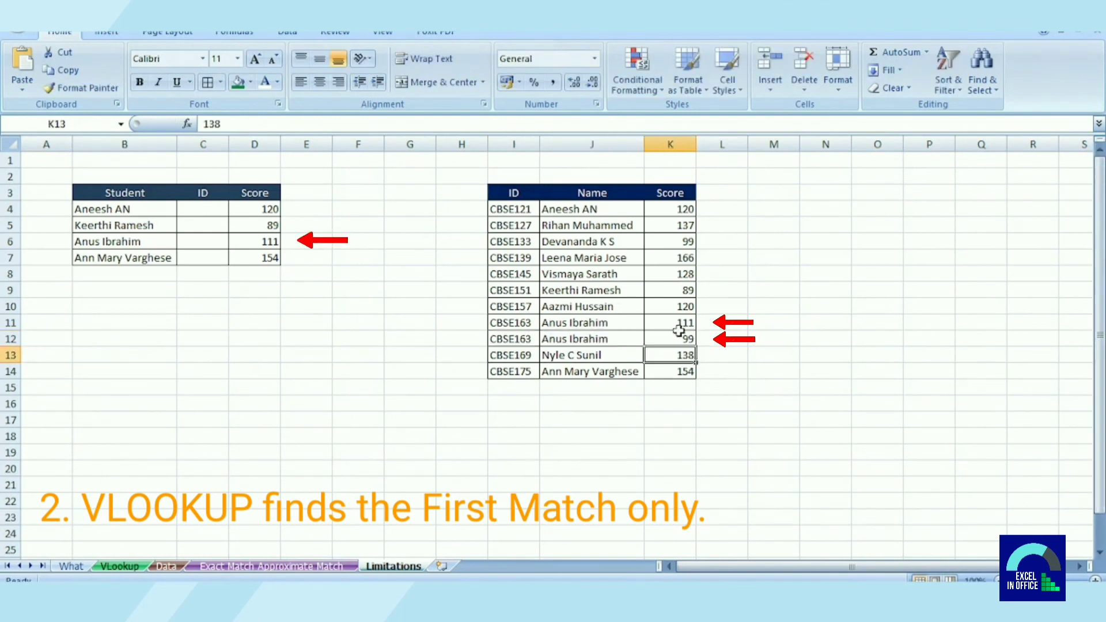
# Confirm D6 still returns the first match, 111, rather than 99.
pyautogui.click(266, 239)
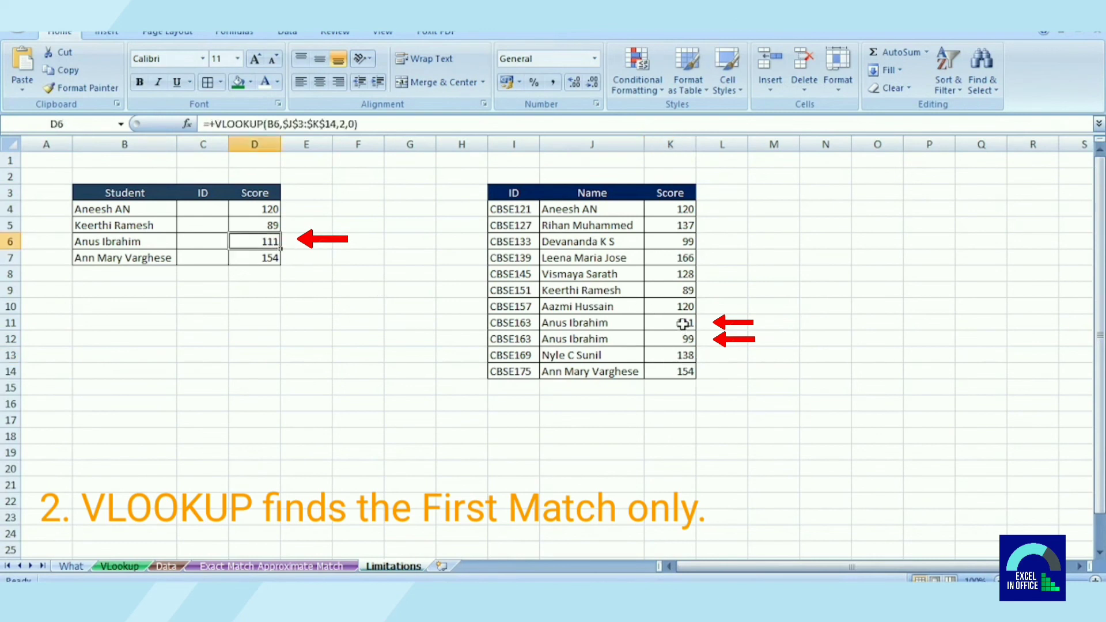
pyautogui.moveTo(683, 324); pyautogui.dragTo(682, 340)
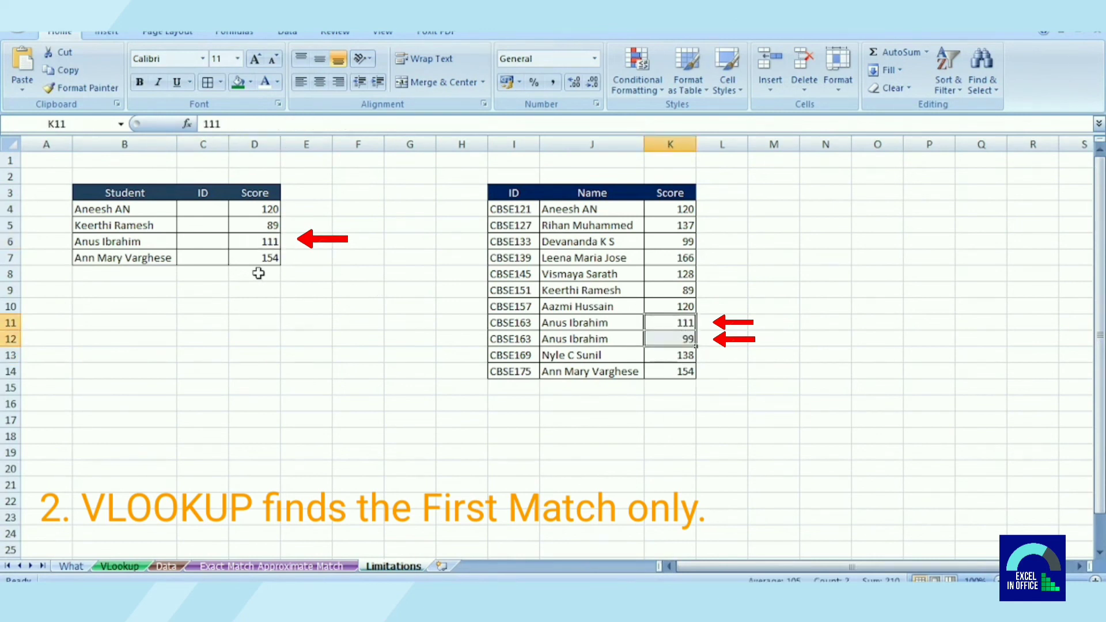
pyautogui.click(270, 242)
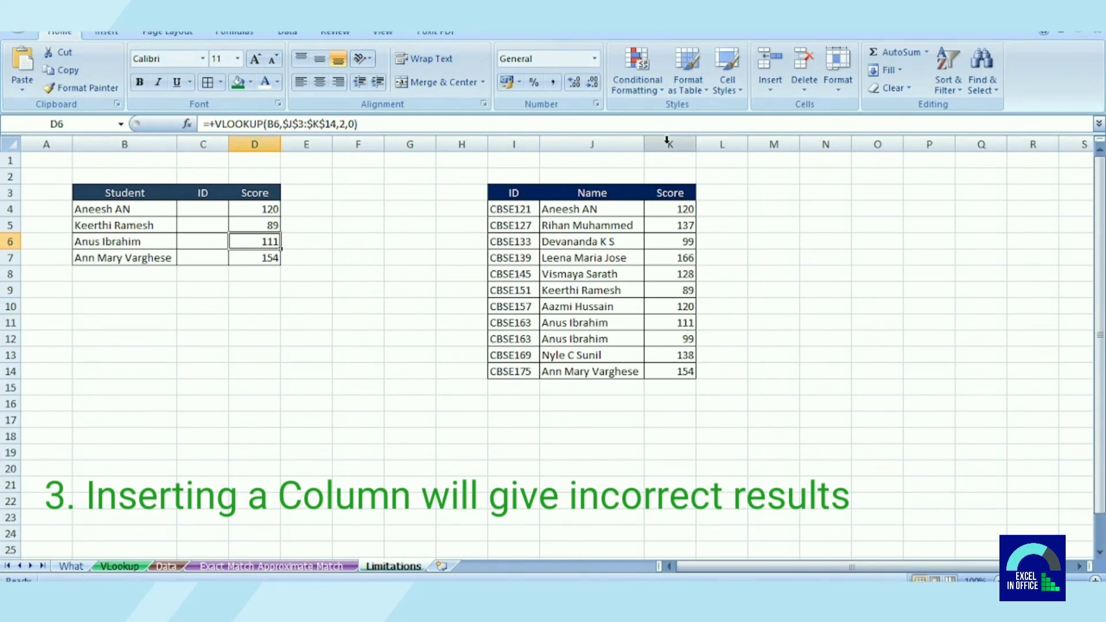
# Insert a blank column before Score, turning every score lookup to 0.
pyautogui.click(667, 141)
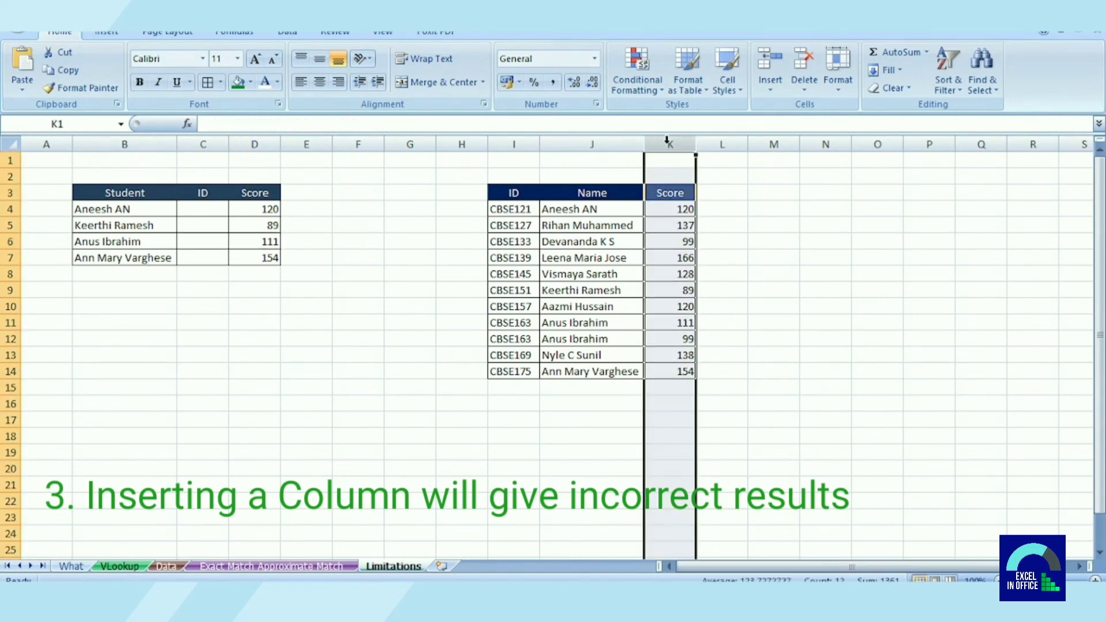
pyautogui.hotkey('ctrl', '+')
pyautogui.click(271, 258)
pyautogui.click(291, 337)
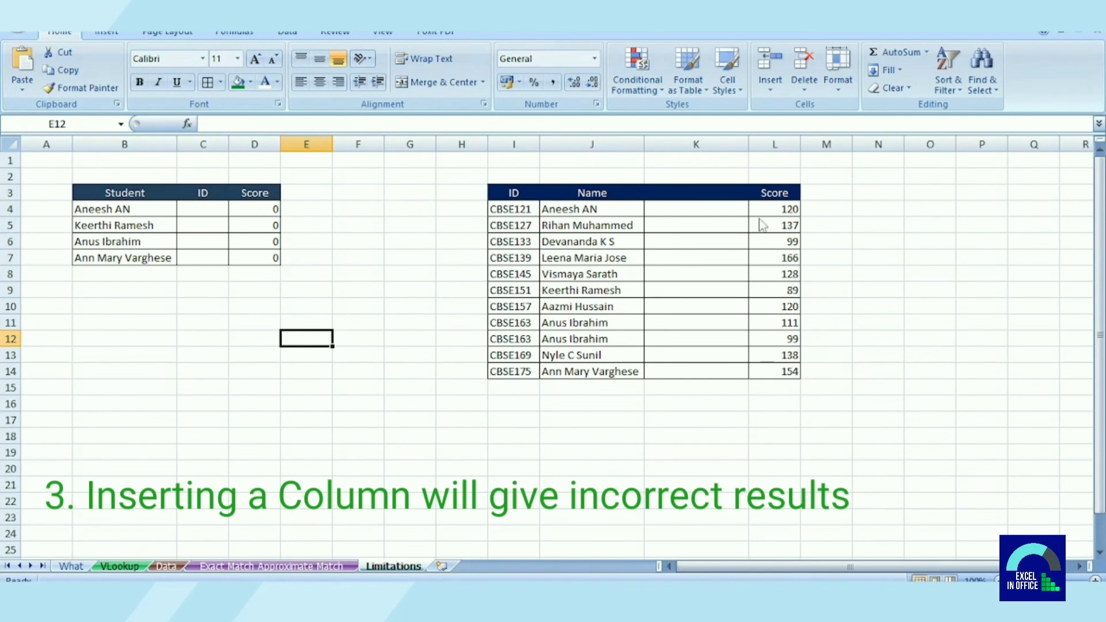
pyautogui.click(257, 208)
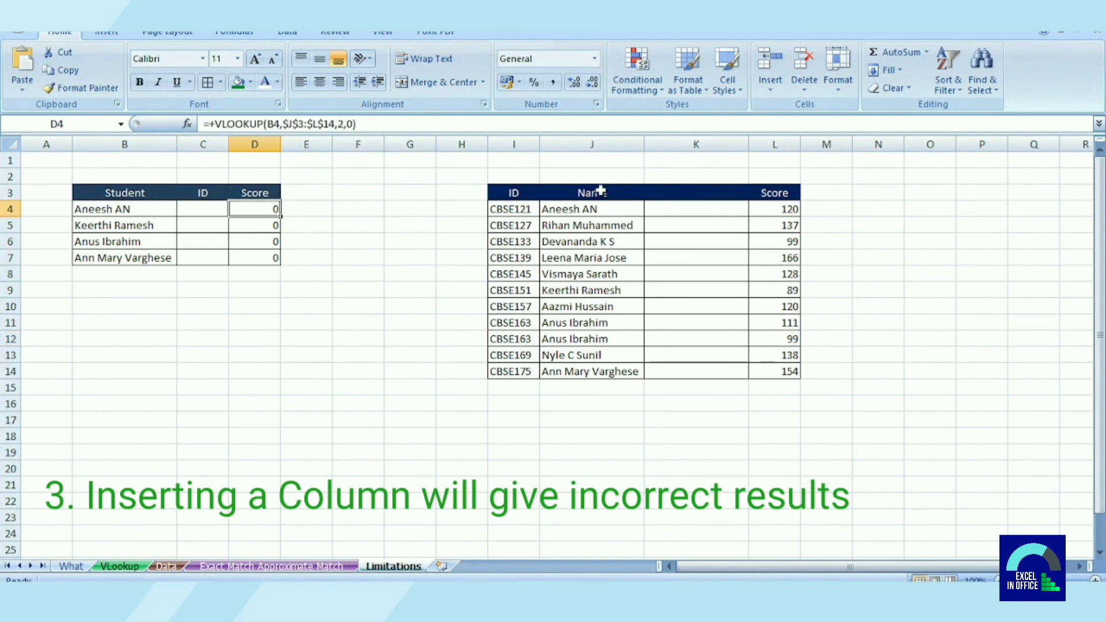
# Number the Name and new blank columns 1 and 2 above their headers.
pyautogui.click(583, 177)
pyautogui.write('1')
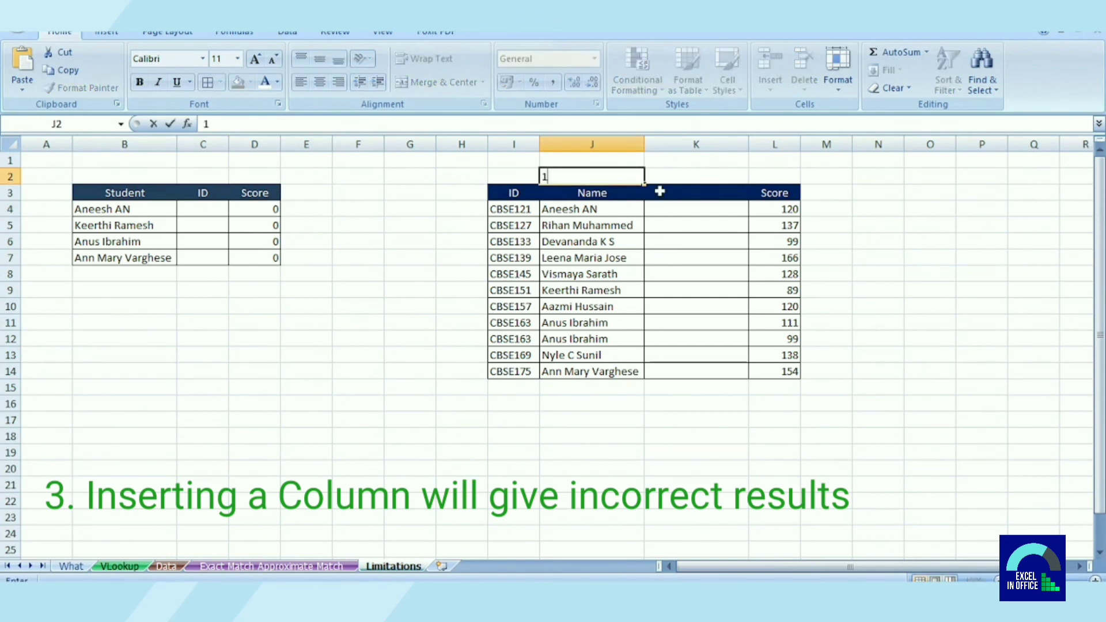
pyautogui.press('Tab')
pyautogui.write('2')
pyautogui.click(659, 191)
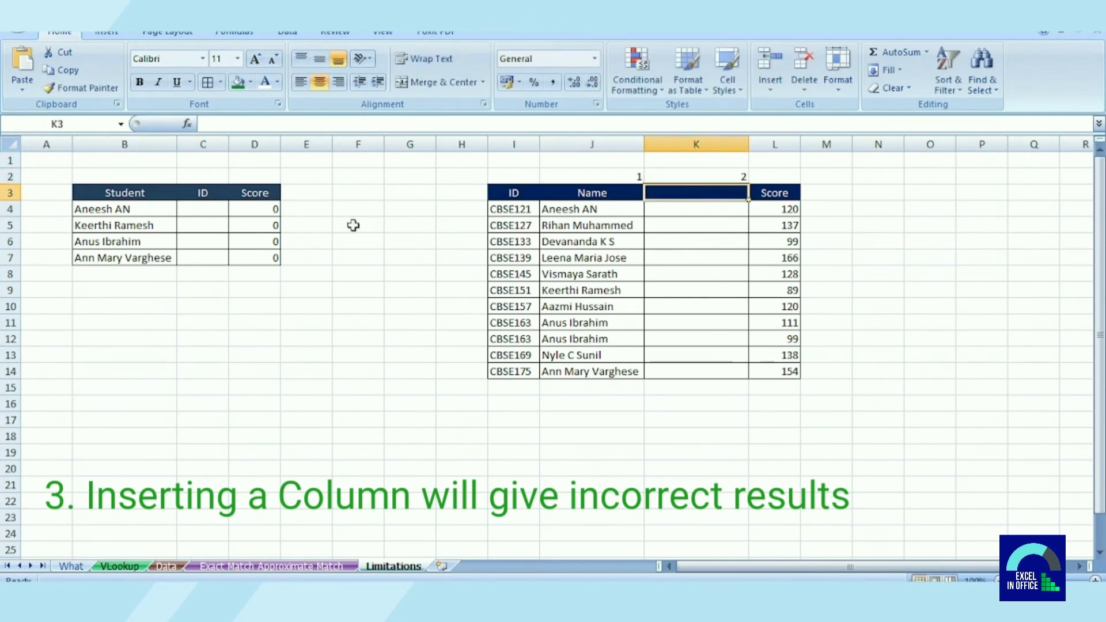
pyautogui.click(771, 175)
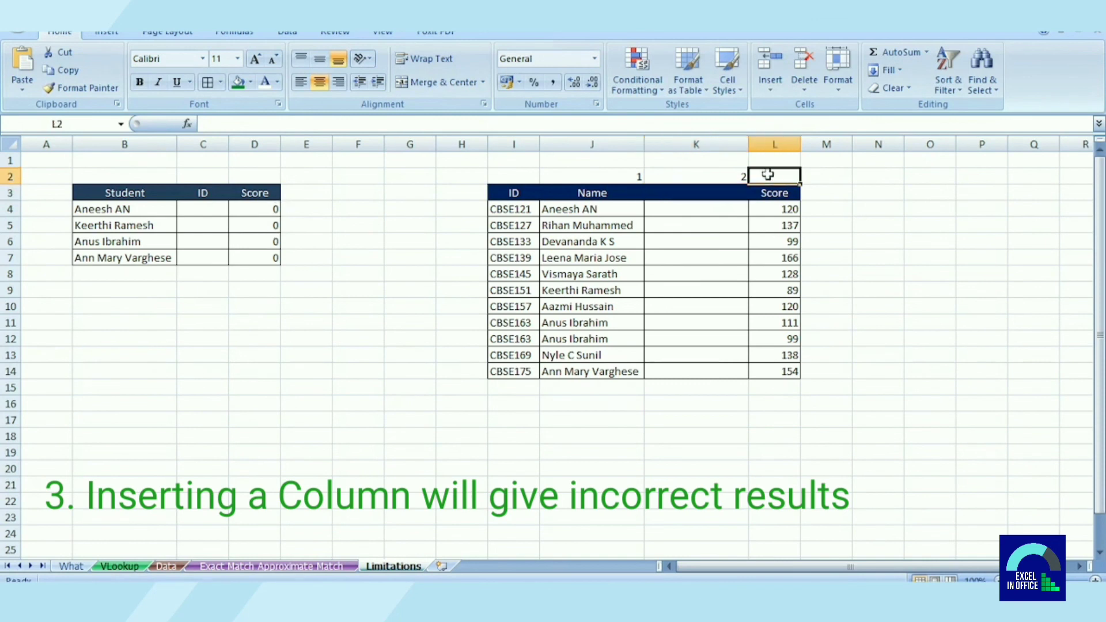